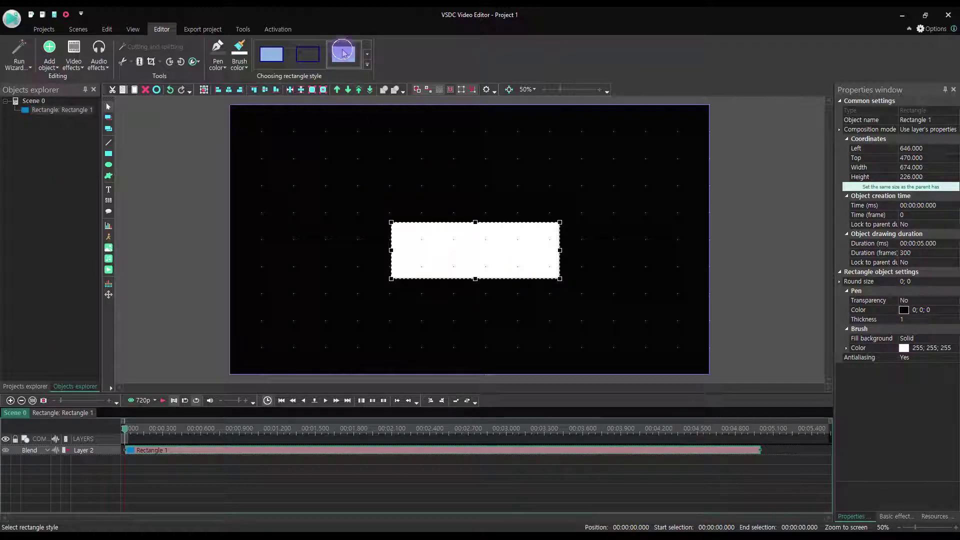
Give the rectangle a transparent fill with a white outline of thickness 10
left_click(308, 54)
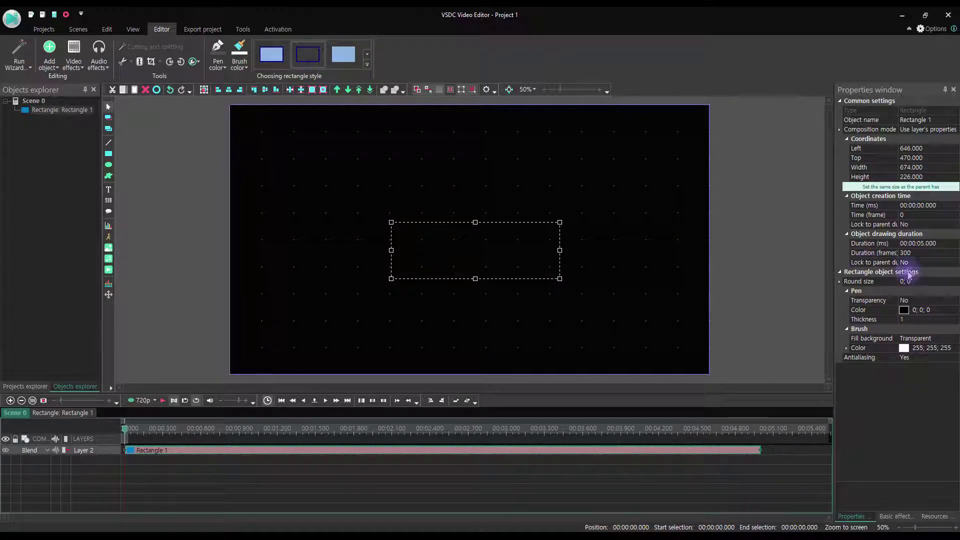
left_click(916, 319)
type("0")
left_click(935, 310)
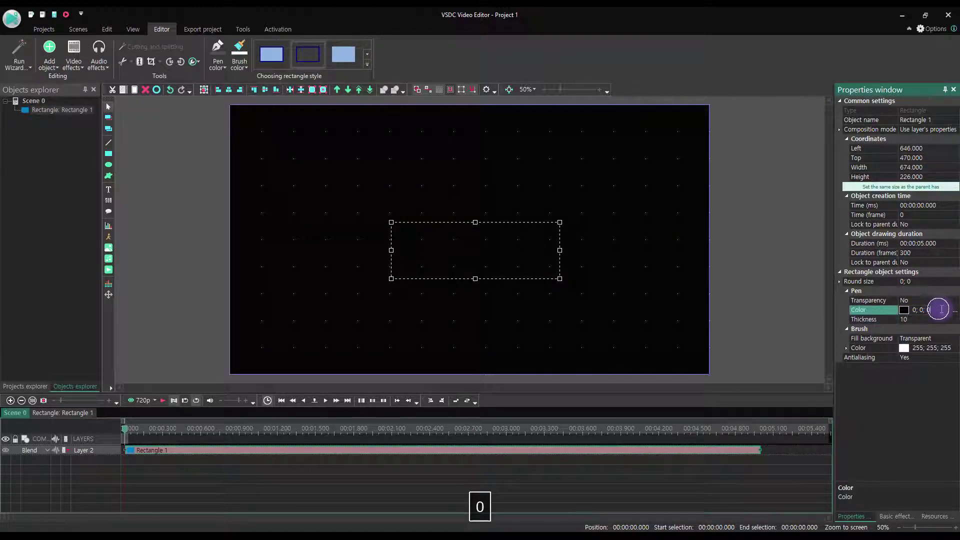
left_click(954, 310)
left_click(419, 309)
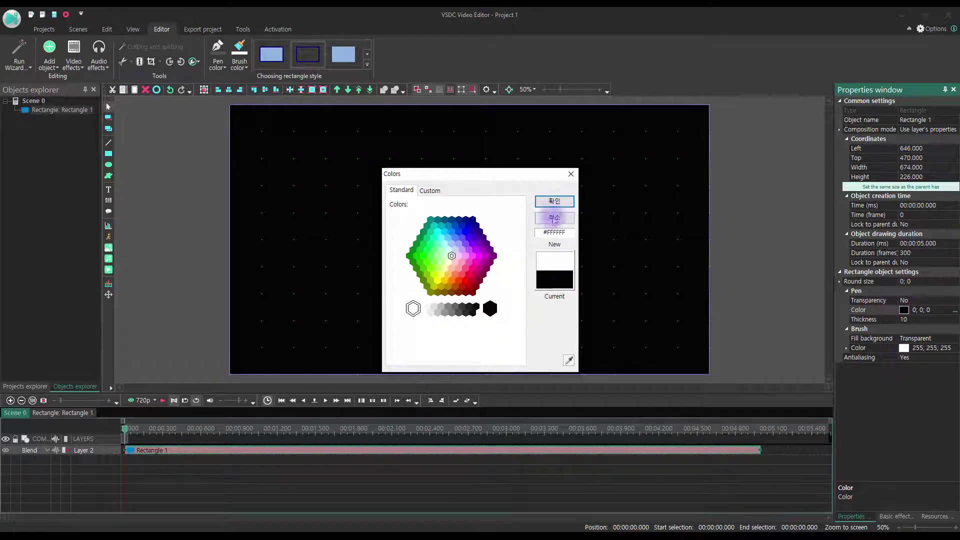
left_click(554, 201)
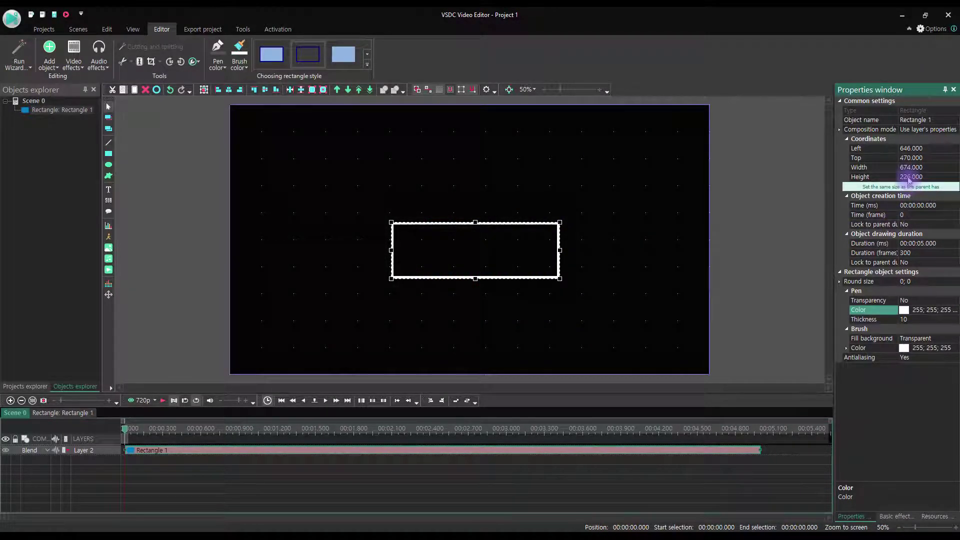
Resize the rectangle to a height of 200 and a width of 600
left_click(869, 175)
type("2")
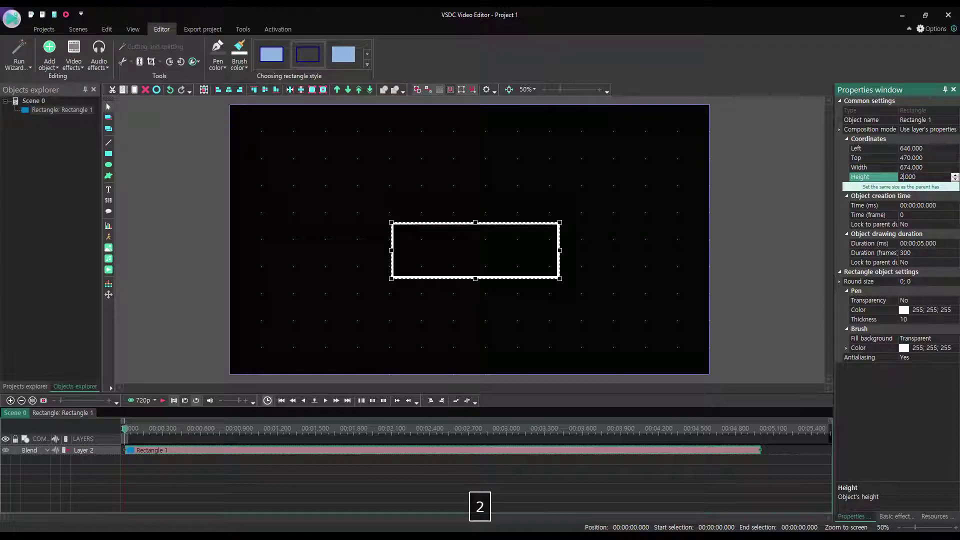
key("Return")
left_click(909, 167)
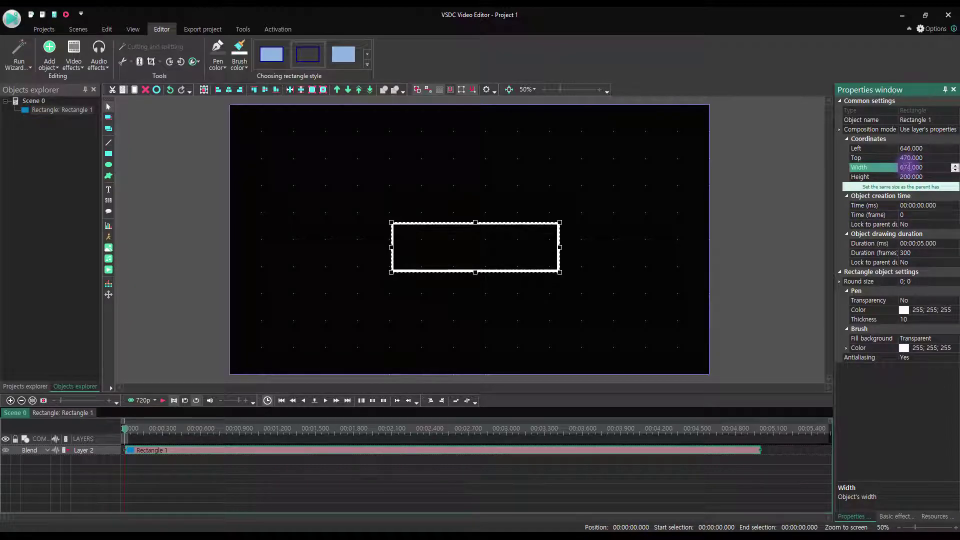
left_click_drag(910, 167, 872, 163)
type("6")
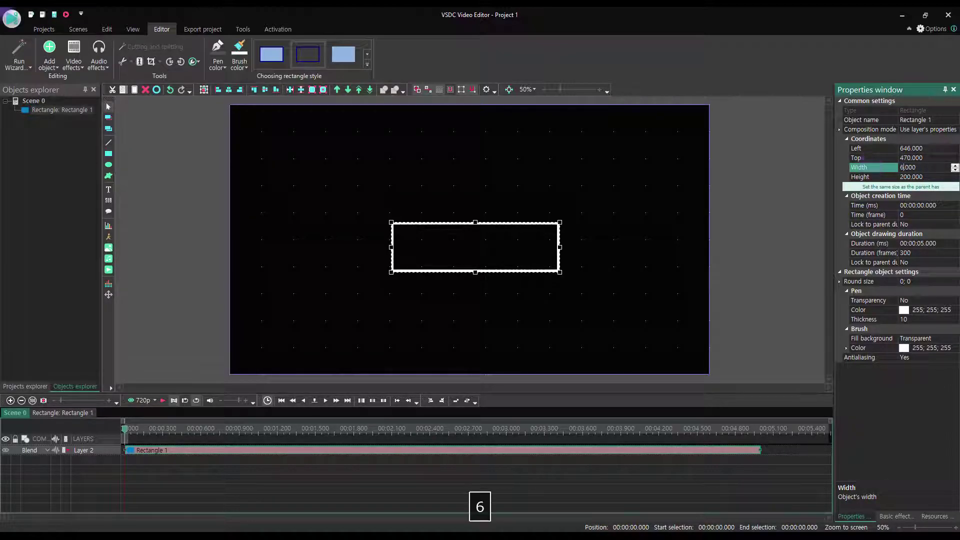
type("00")
key("Return")
Set the rectangle's outline thickness to 5
left_click(354, 190)
left_click(455, 270)
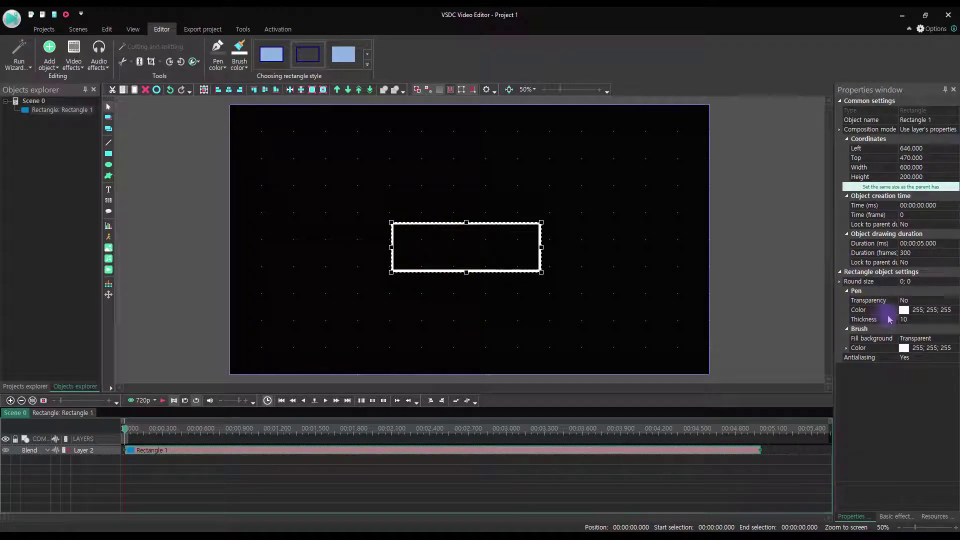
left_click(911, 320)
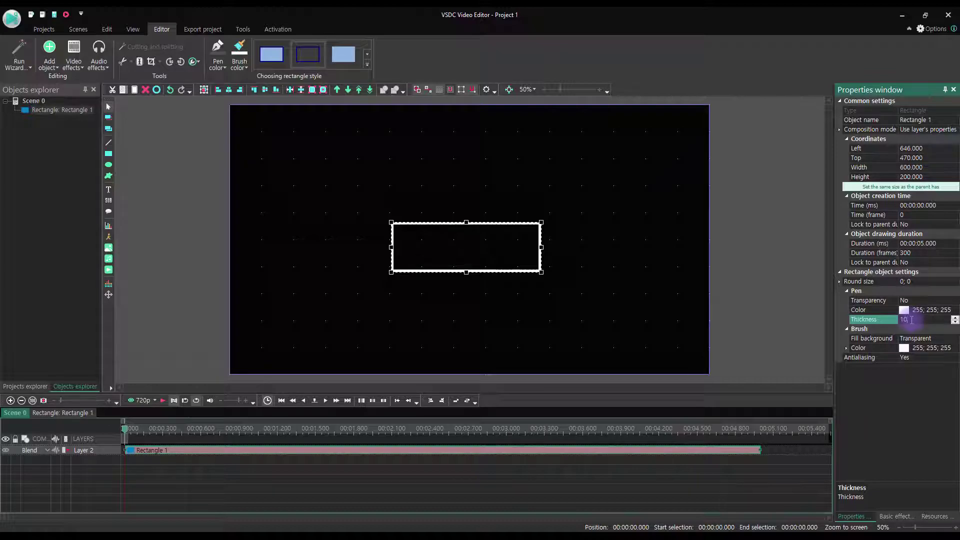
key("BackSpace")
type("5")
left_click(746, 265)
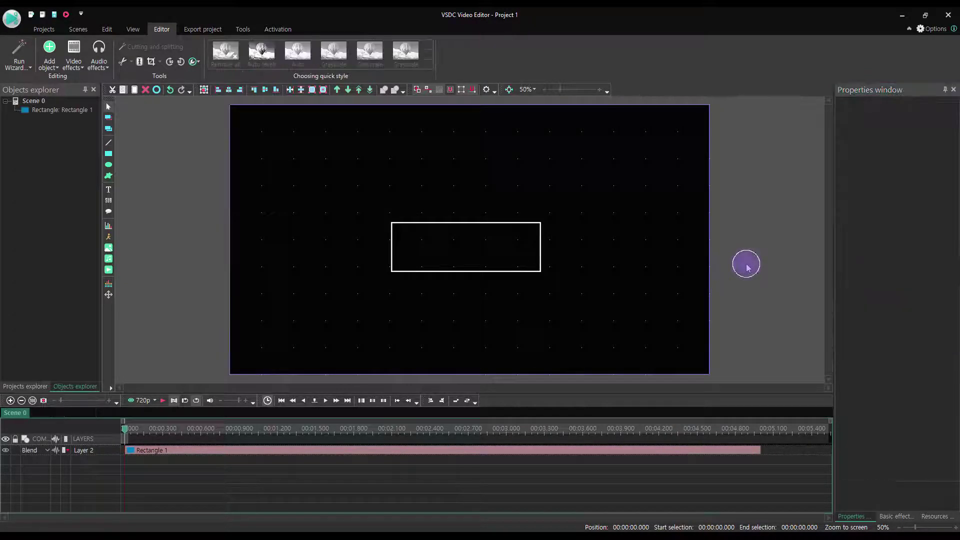
Center the rectangle horizontally and vertically in the scene
left_click_drag(361, 195, 618, 324)
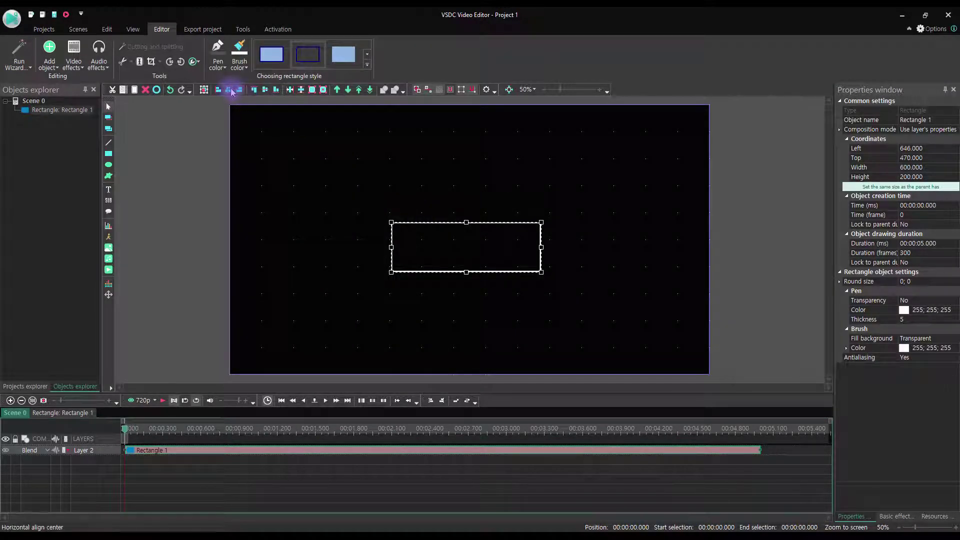
left_click(230, 90)
left_click(265, 91)
left_click(150, 323)
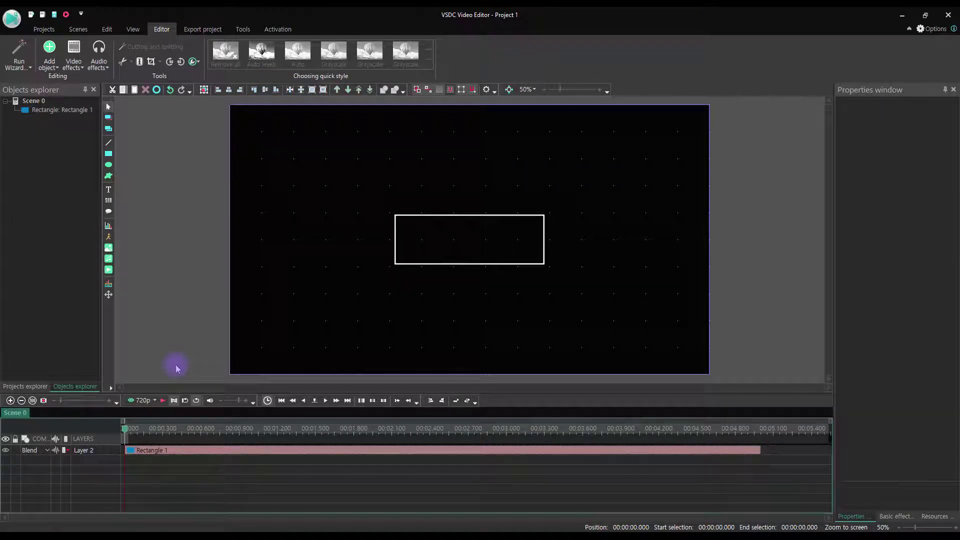
Draw a horizontal line across the rectangle's middle on a new layer, from X 660 to X 1260 at Y 540
left_click(108, 143)
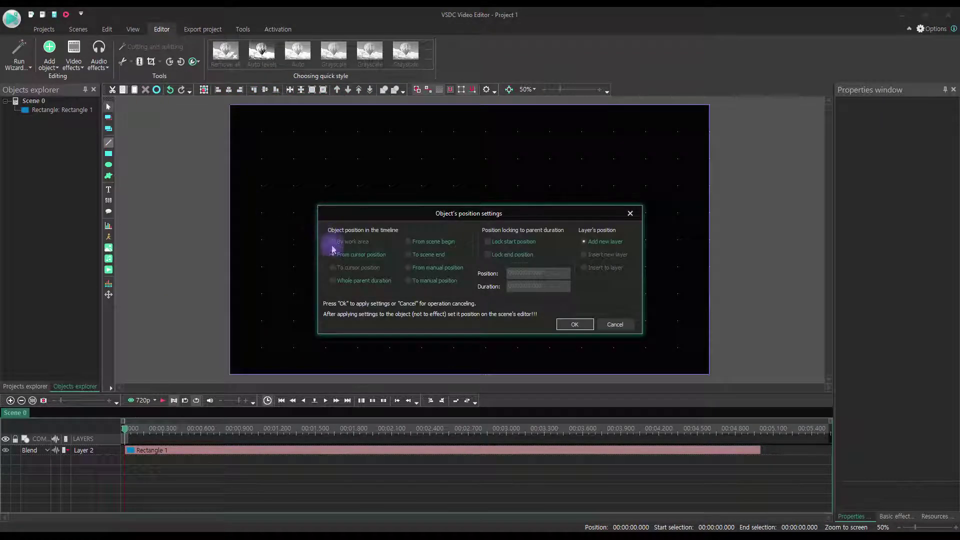
left_click(358, 268)
left_click(575, 324)
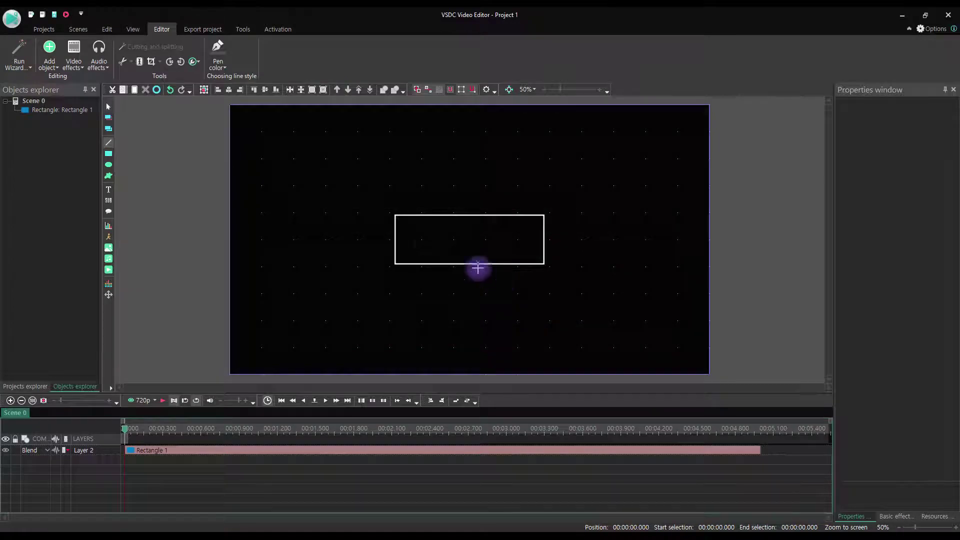
left_click_drag(417, 240, 545, 240)
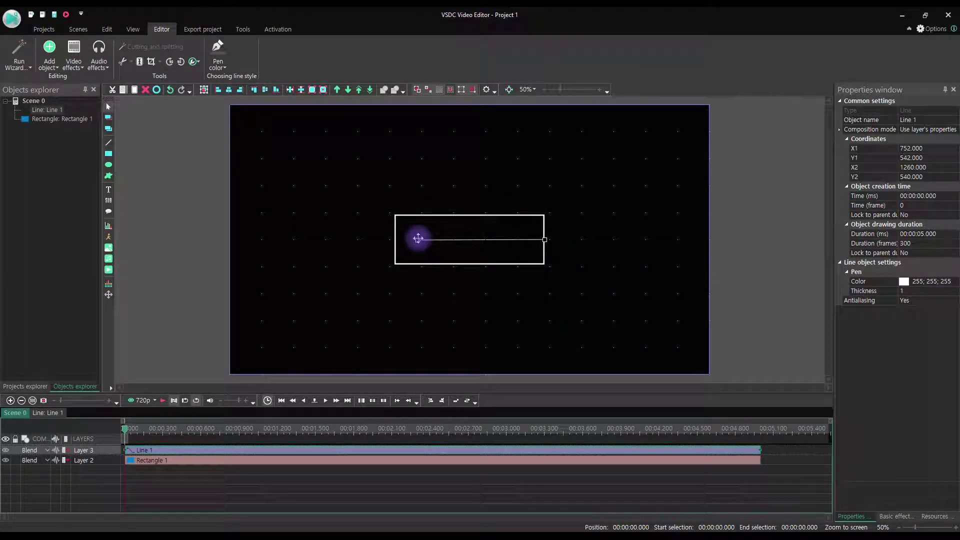
left_click_drag(418, 240, 395, 240)
Set the horizontal line's pen thickness to 5
left_click(910, 290)
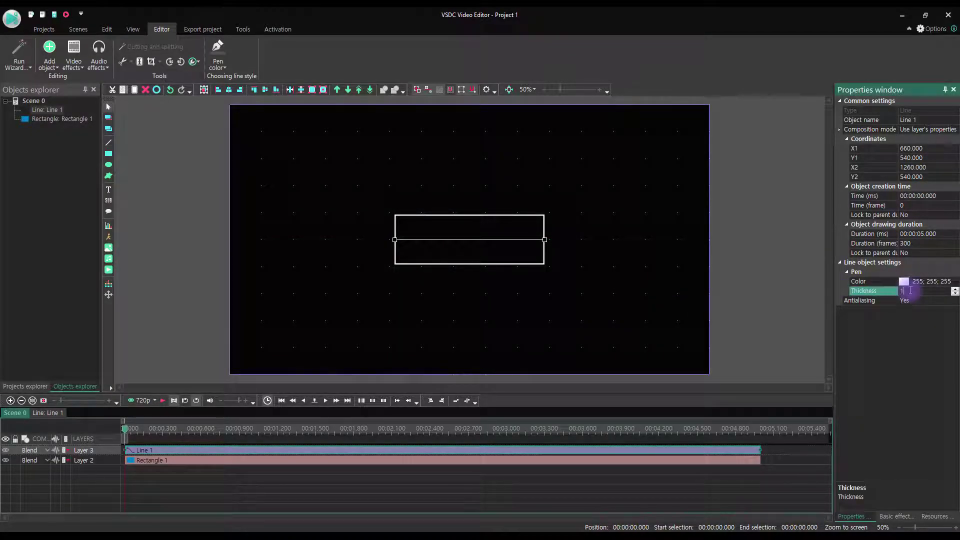
type("5")
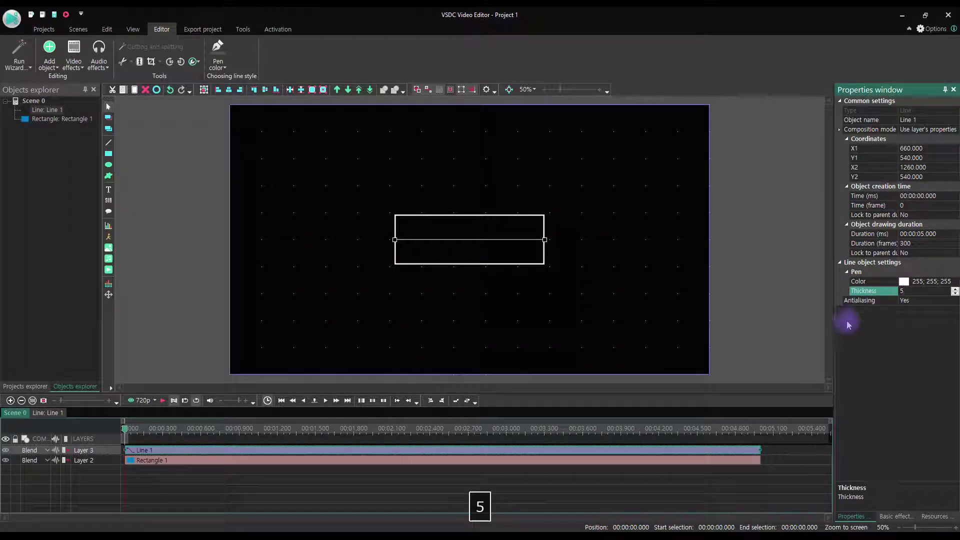
left_click(657, 298)
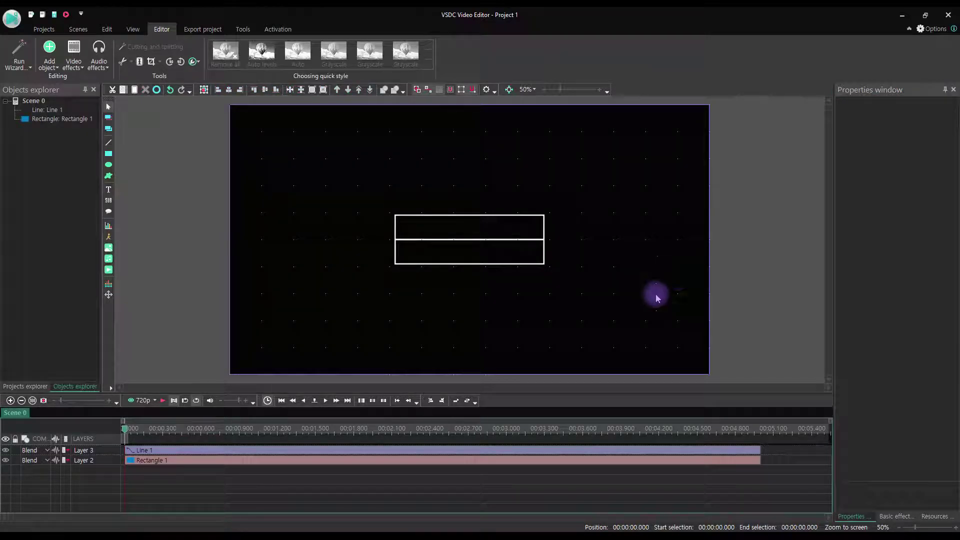
Add a Push transition to the line, starting from the cursor position with a duration of 1 second
left_click(220, 450)
right_click(220, 451)
mouse_move(299, 390)
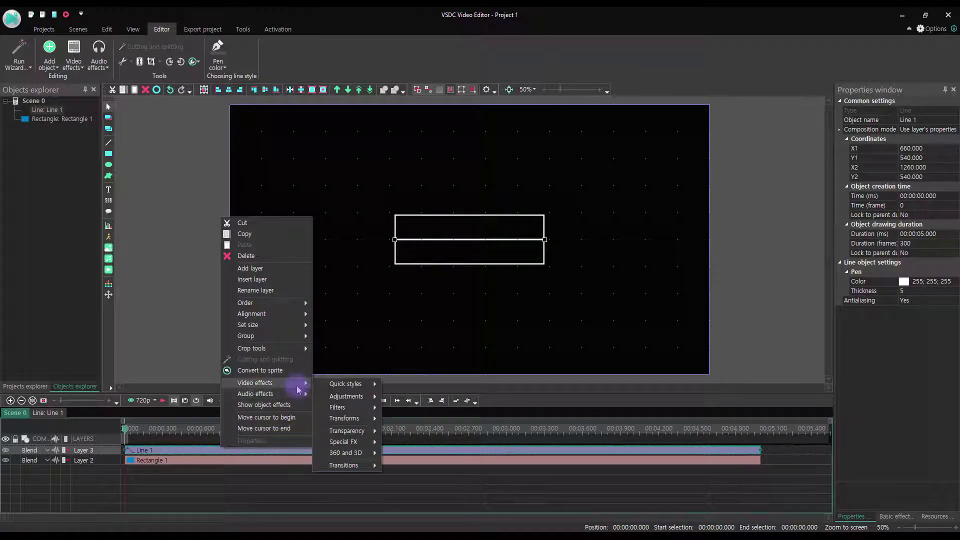
mouse_move(350, 465)
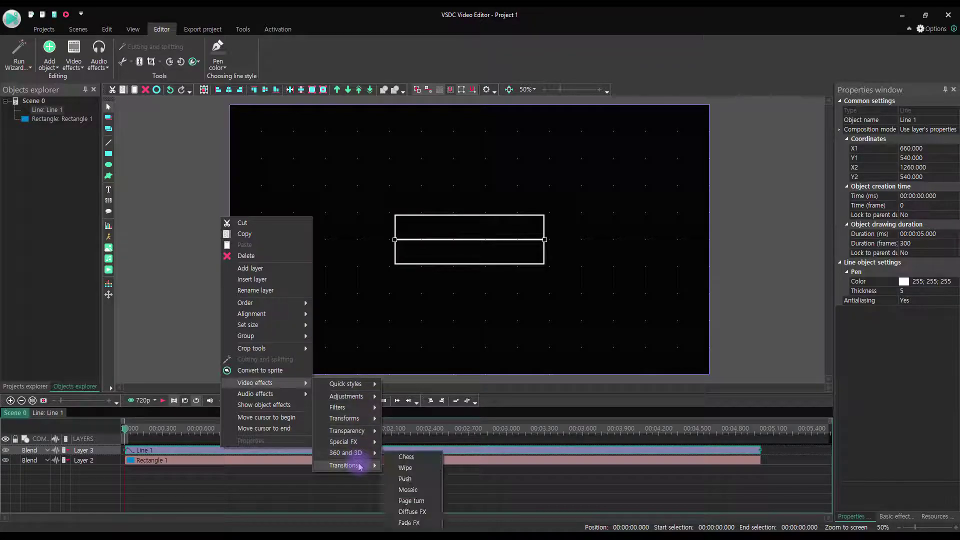
left_click(405, 479)
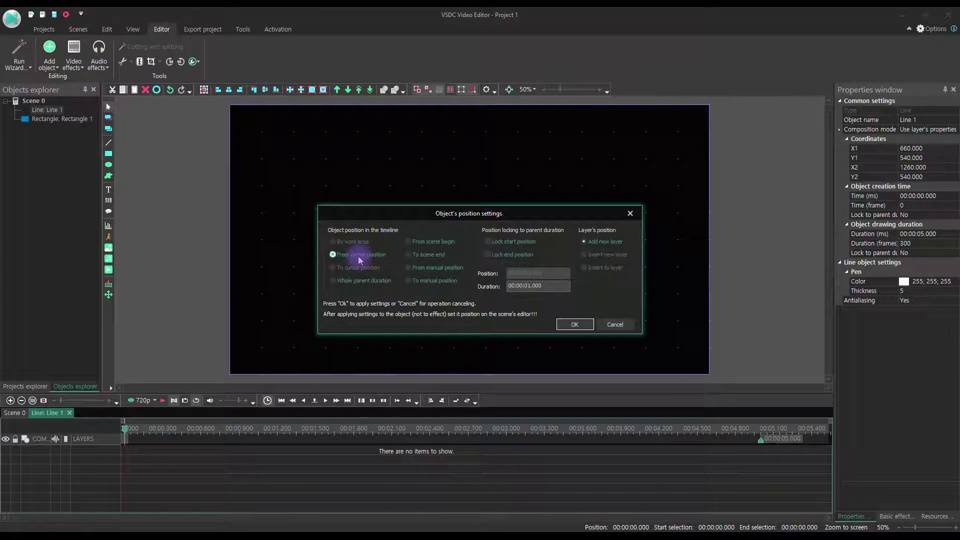
left_click(575, 324)
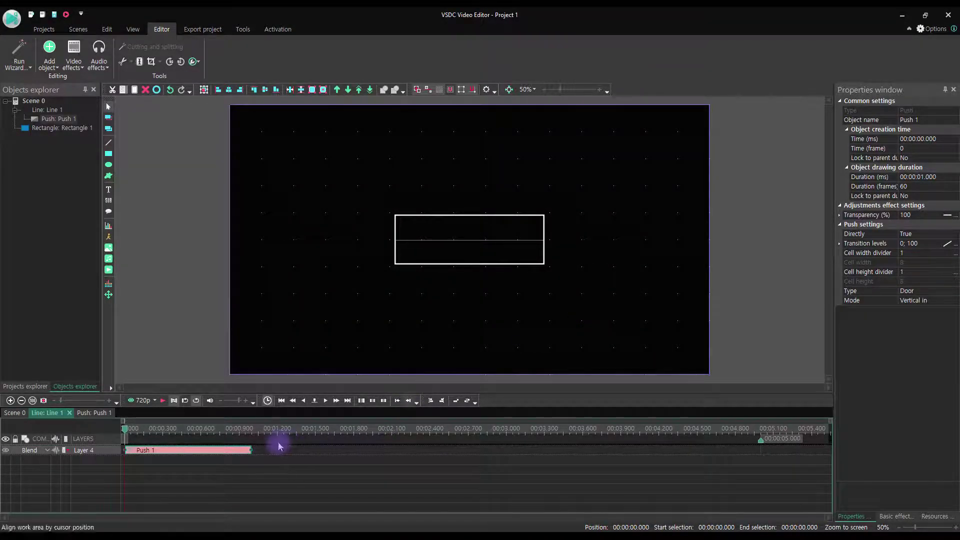
Shorten the line's Push effect to 0.750 seconds and set its mode to Horizontal out
left_click(220, 429)
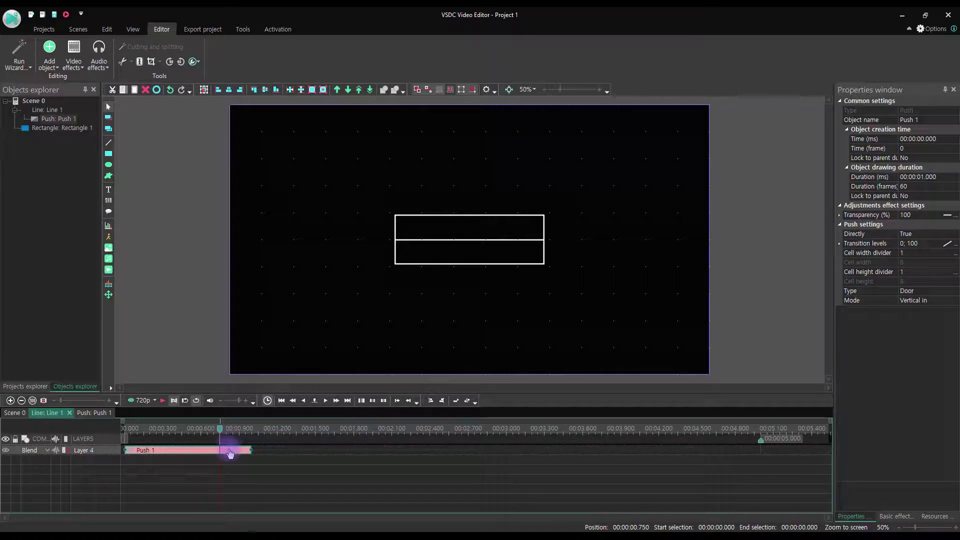
left_click_drag(250, 449, 219, 448)
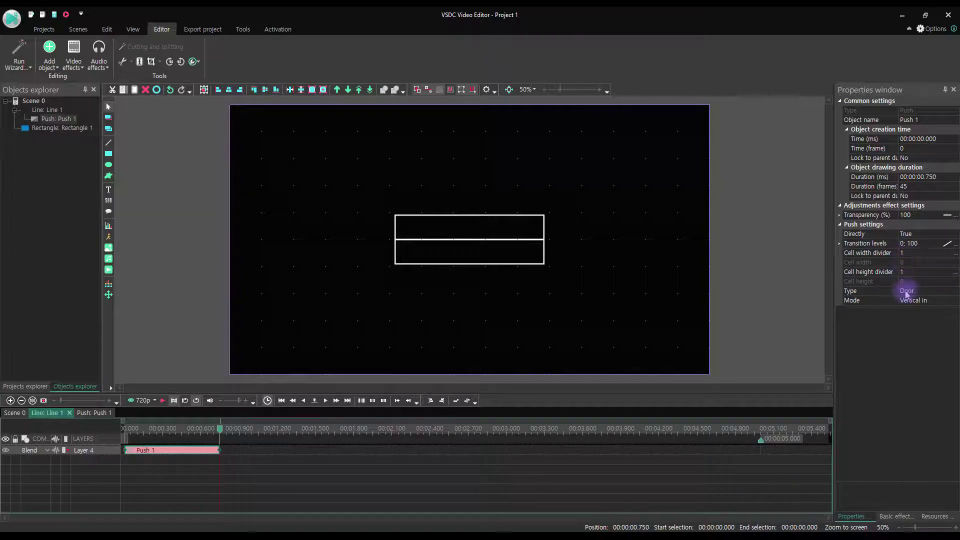
left_click(947, 302)
left_click(952, 303)
left_click(918, 338)
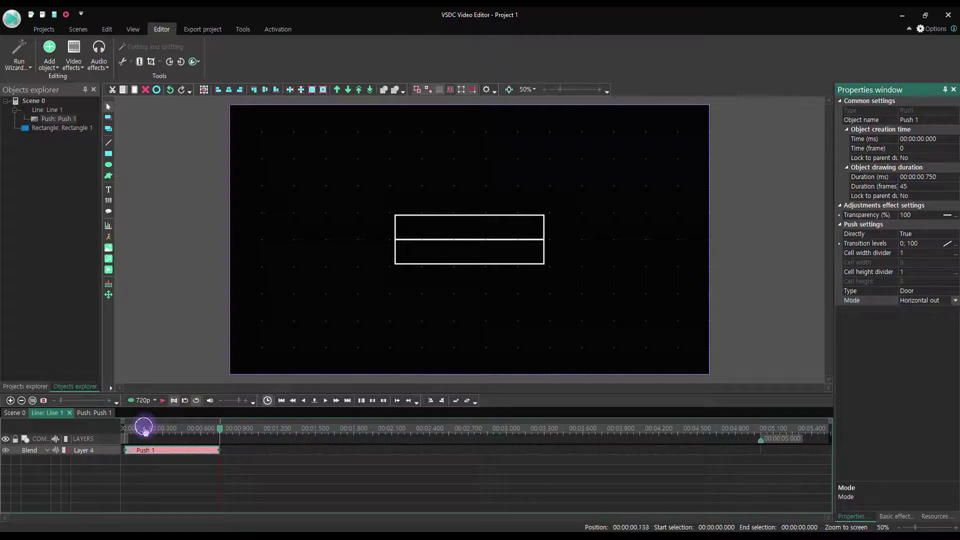
left_click(163, 428)
left_click(180, 360)
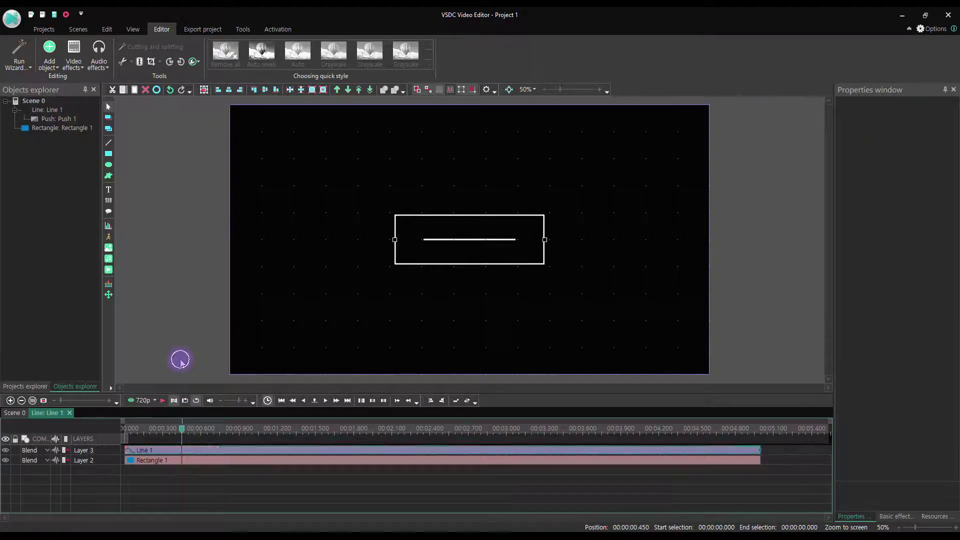
Copy the line's Push effect and return to the main scene timeline
left_click(180, 449)
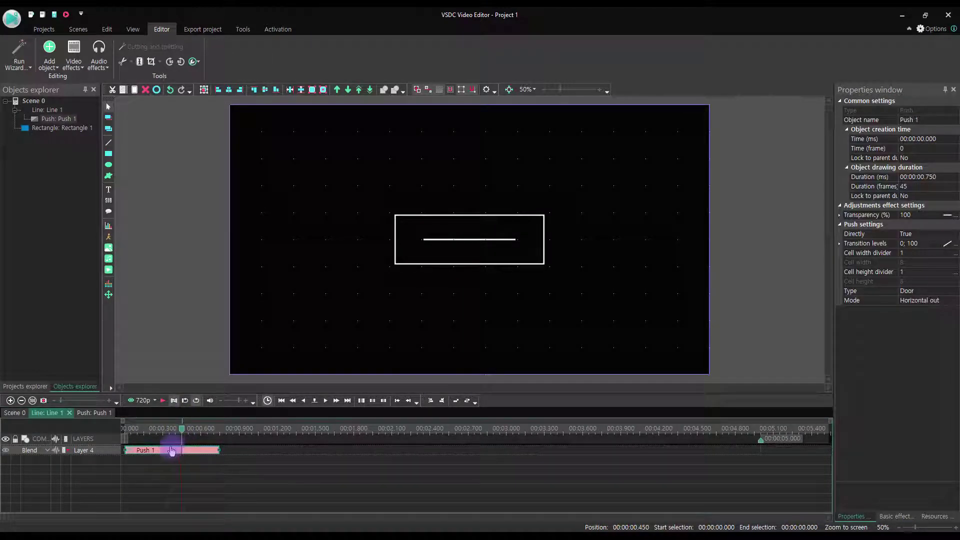
key("ctrl+c")
left_click(160, 360)
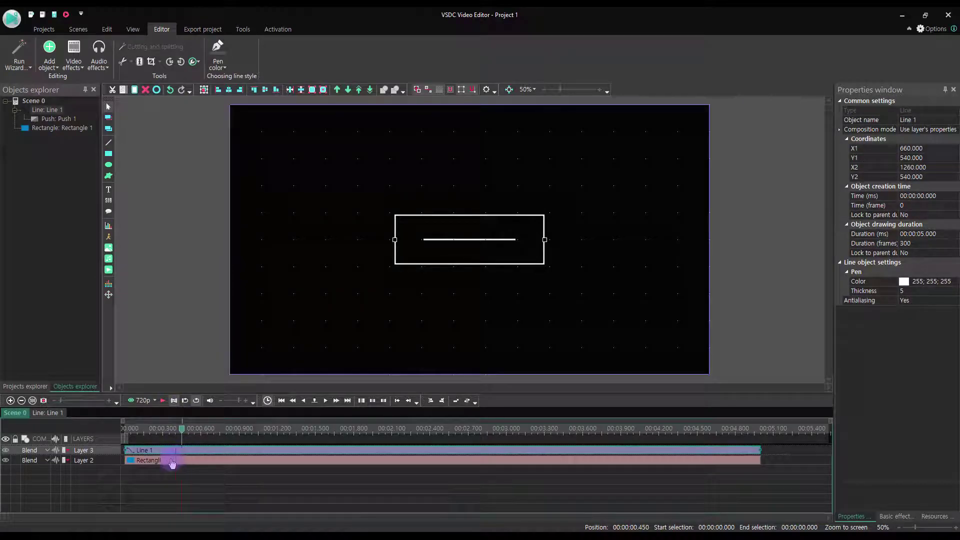
Move the rectangle on the timeline so that it starts at 00:00:01.000
left_click(239, 429)
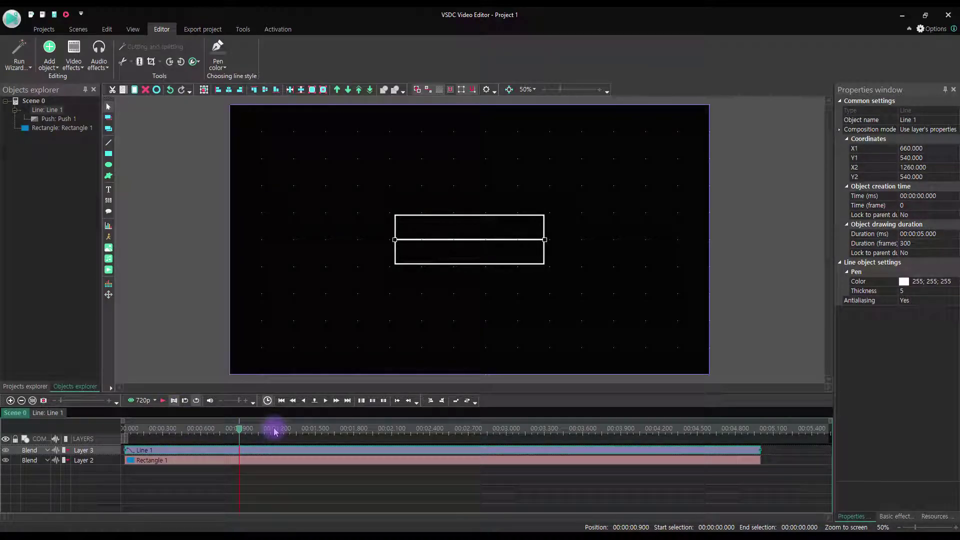
key("Left")
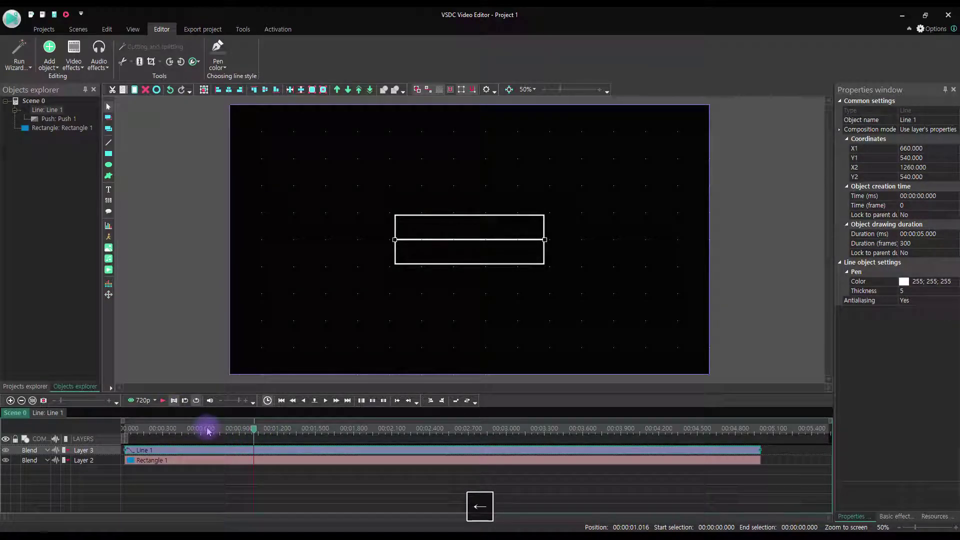
left_click_drag(163, 459, 268, 460)
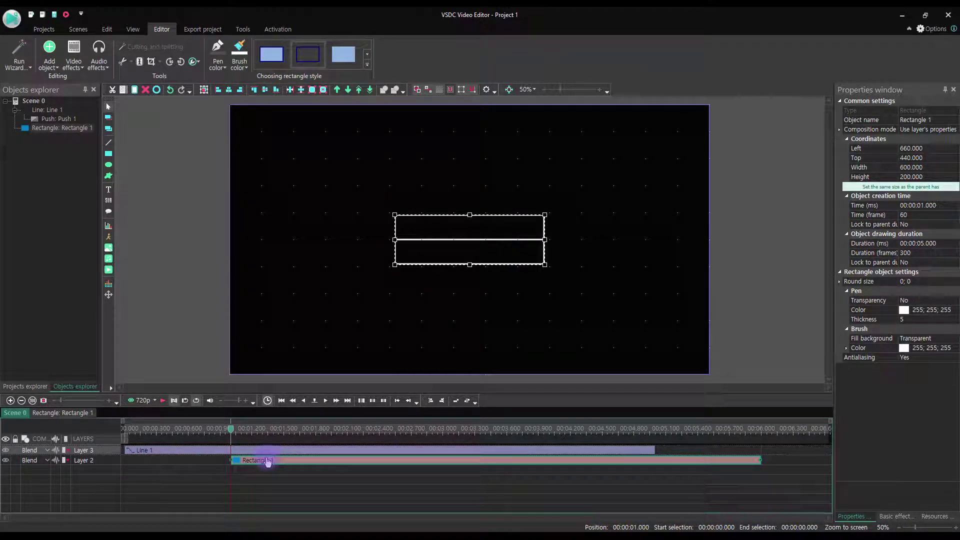
Paste the copied Push effect onto the rectangle and set its mode to Vertical out
double_click(267, 461)
key("ctrl+v")
left_click_drag(150, 429, 195, 433)
left_click(946, 300)
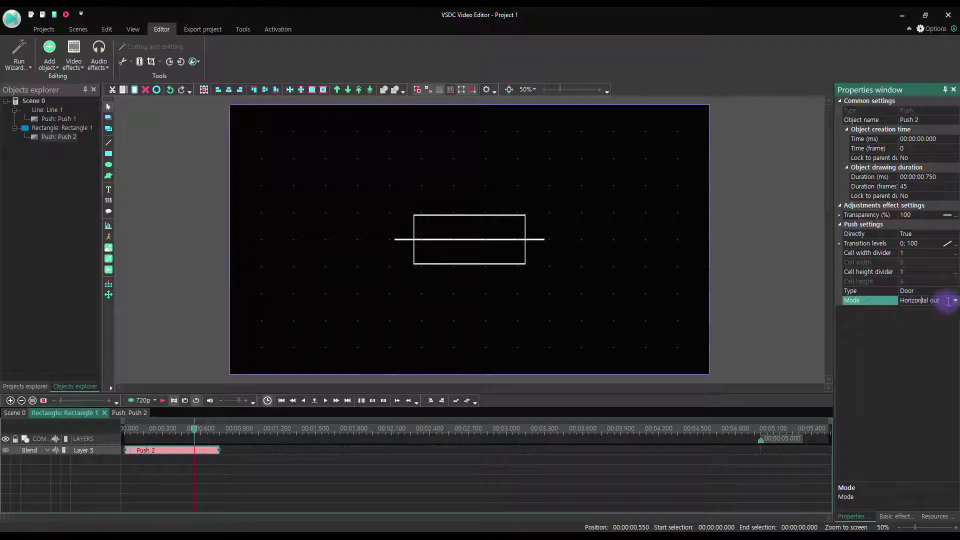
left_click(952, 301)
left_click(921, 321)
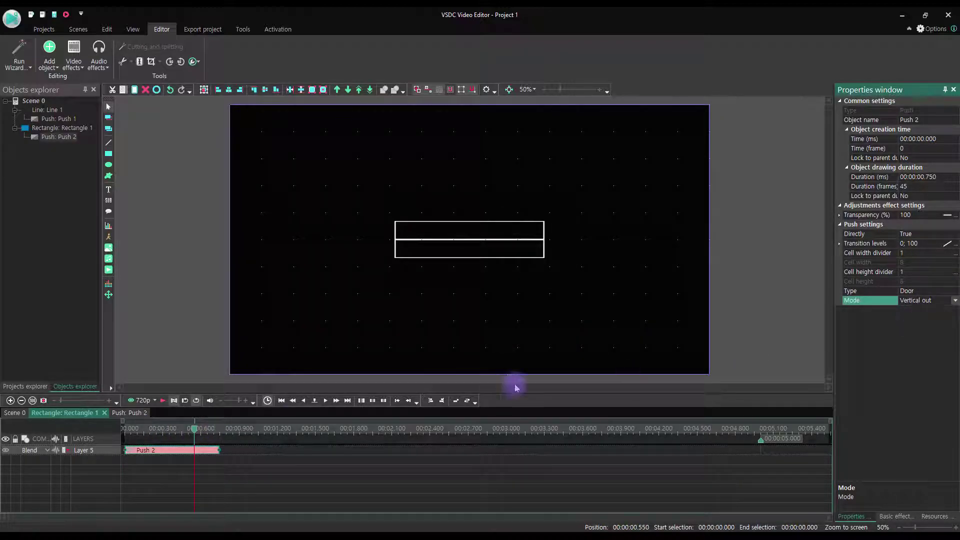
left_click(135, 431)
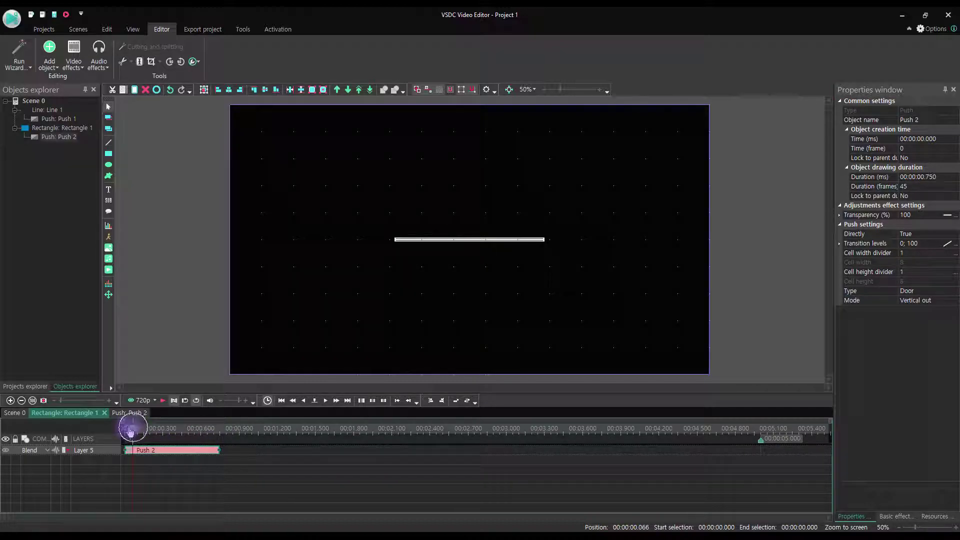
Return to the main scene timeline and hide the line's layer
double_click(160, 302)
left_click(15, 451)
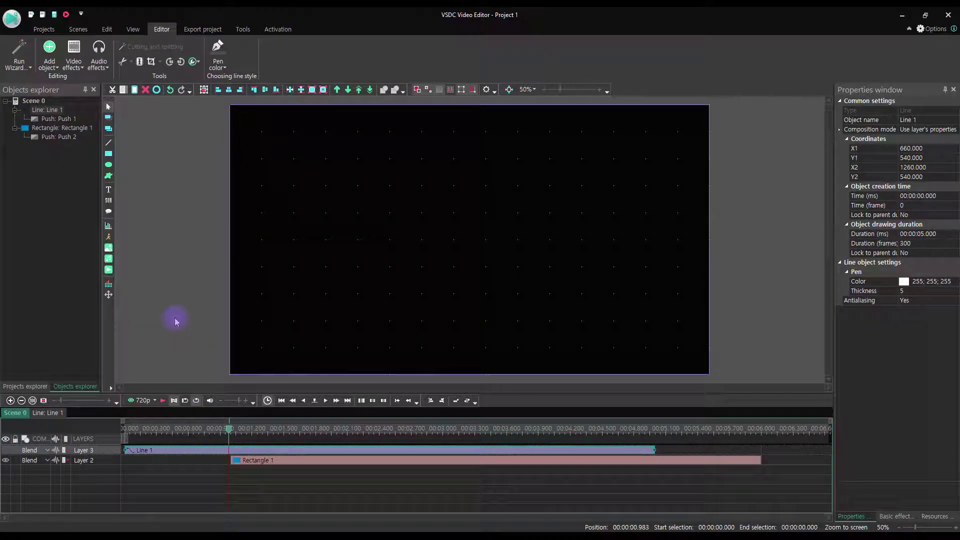
Shorten the line on the timeline so that it ends at 00:00:01.016, where the outlined rectangle starts
key("Right")
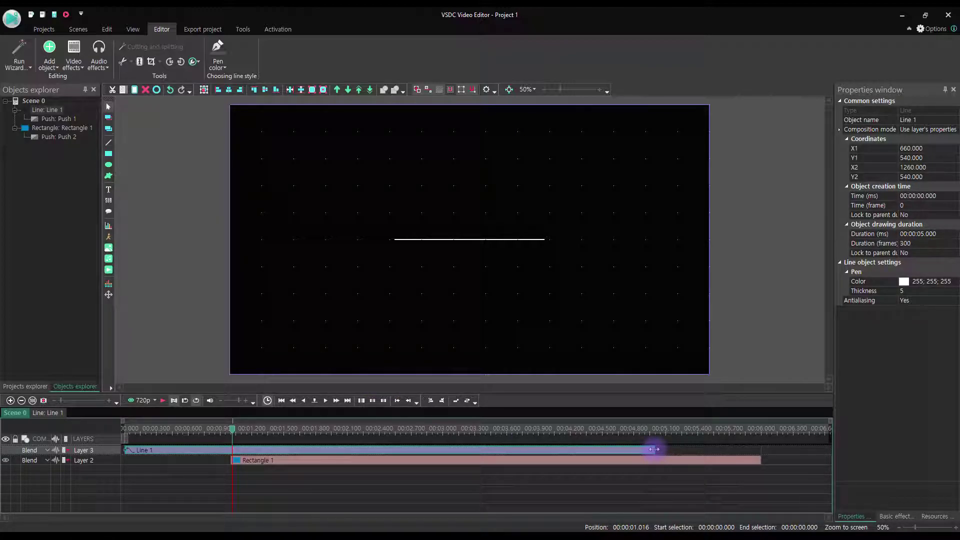
left_click_drag(654, 449, 243, 448)
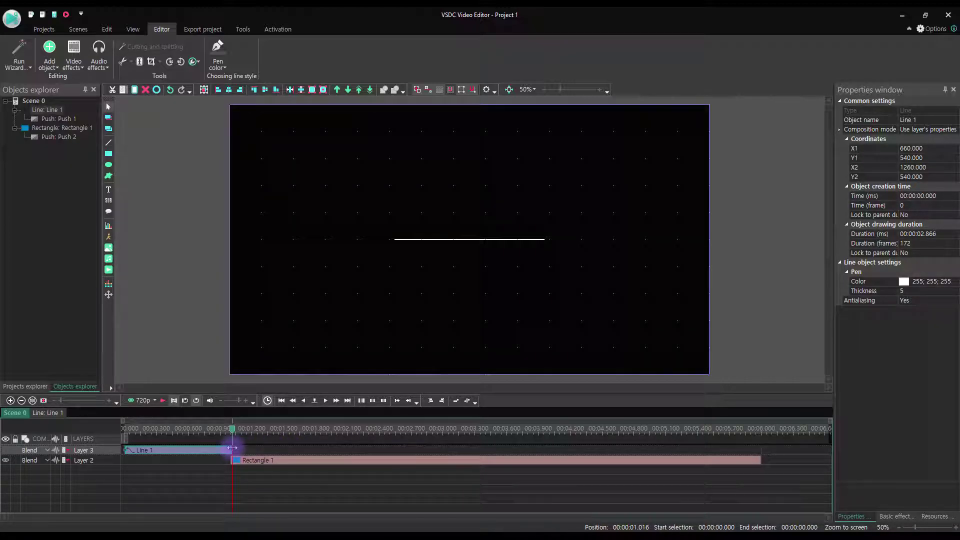
Play the scene from near its start to check the transition from the line to the rectangle
left_click_drag(146, 430, 172, 431)
left_click(163, 401)
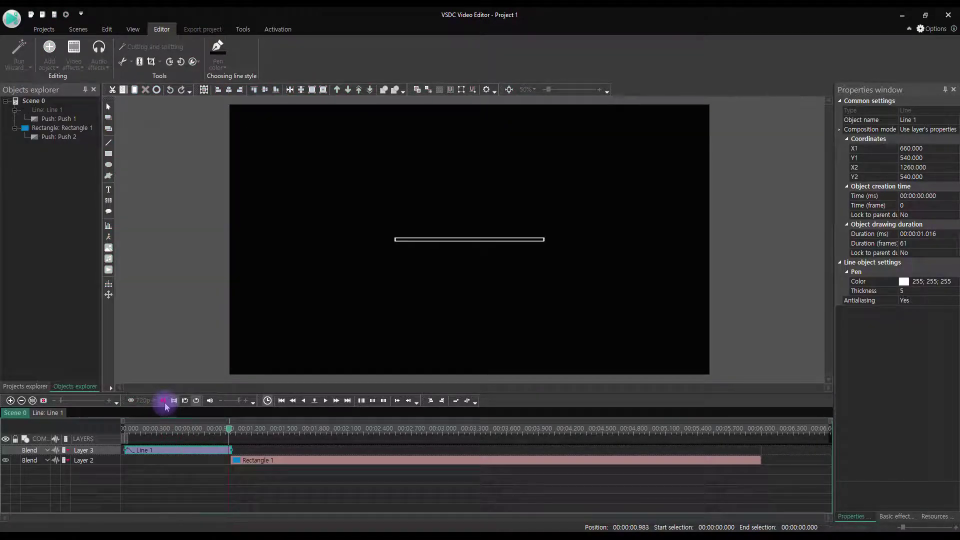
left_click(163, 401)
left_click(139, 431)
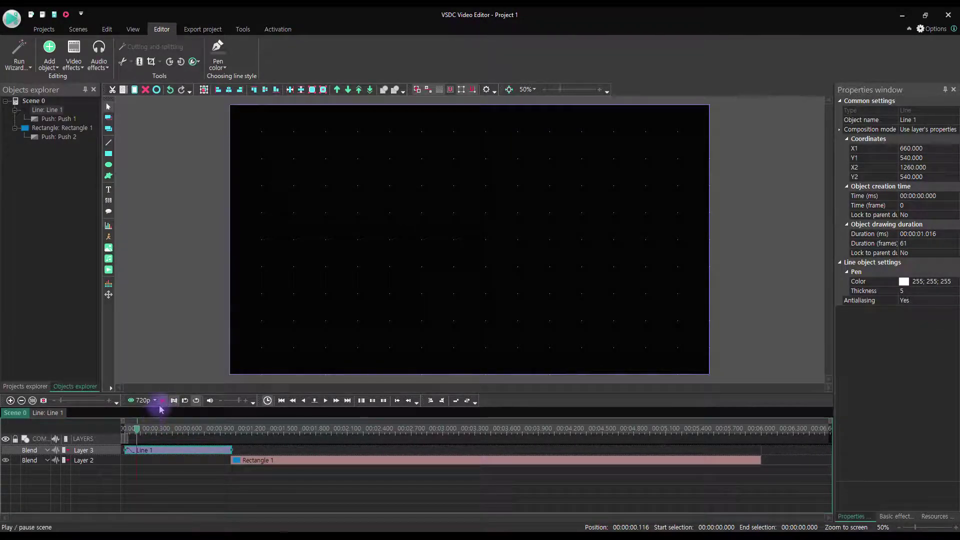
left_click(163, 401)
left_click(163, 400)
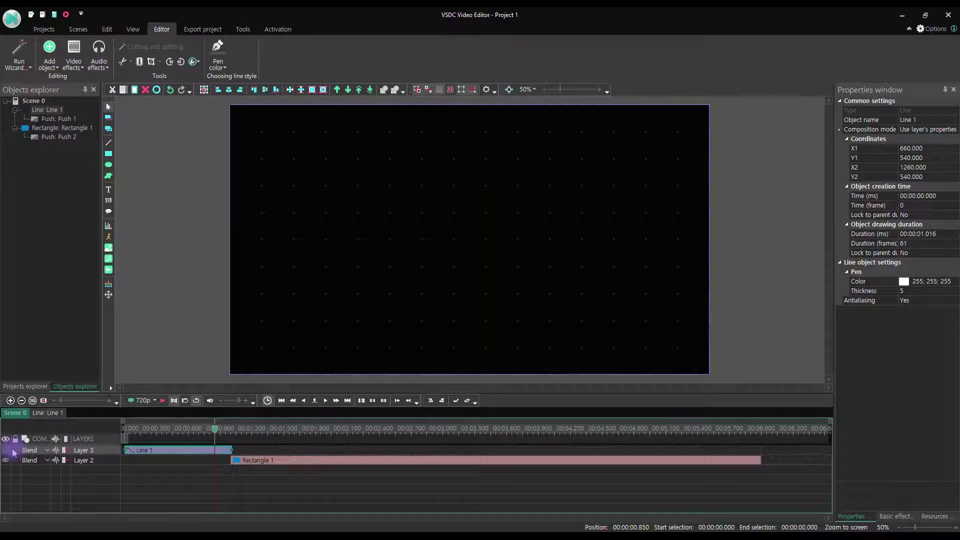
Make the line's layer visible again and preview the whole animation from near the start
left_click(137, 430)
left_click(163, 401)
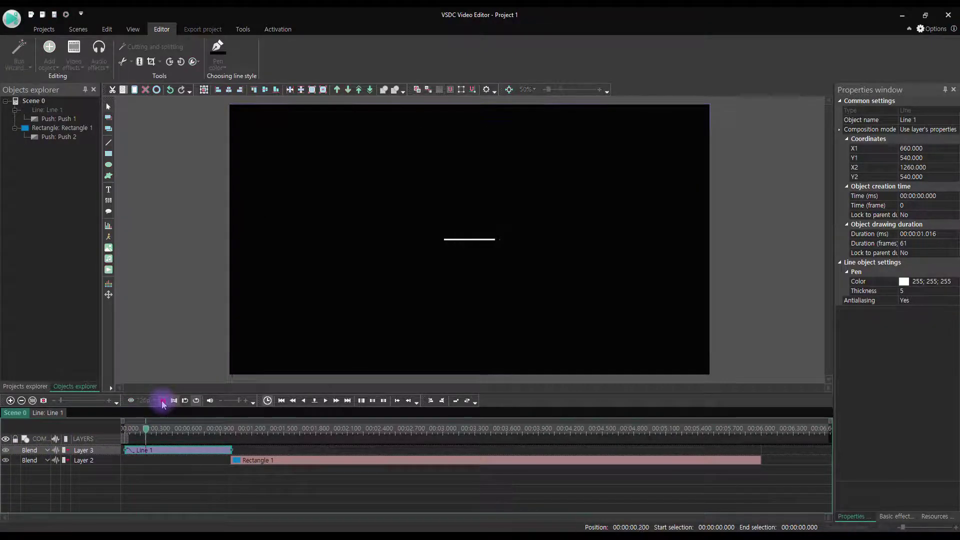
left_click(162, 400)
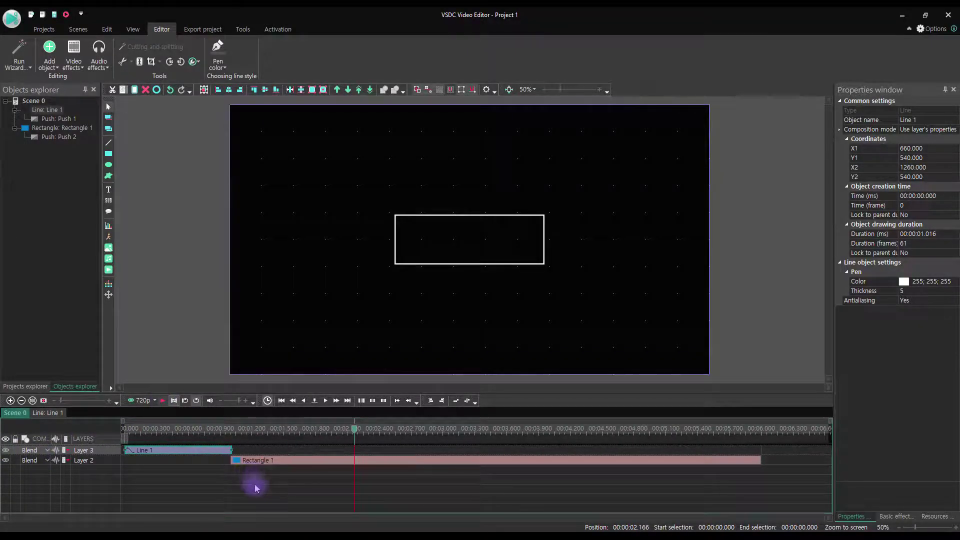
Inside the outlined rectangle's timeline at 00:00:01.000, draw a borderless solid white rectangle about 466 by 466
double_click(297, 461)
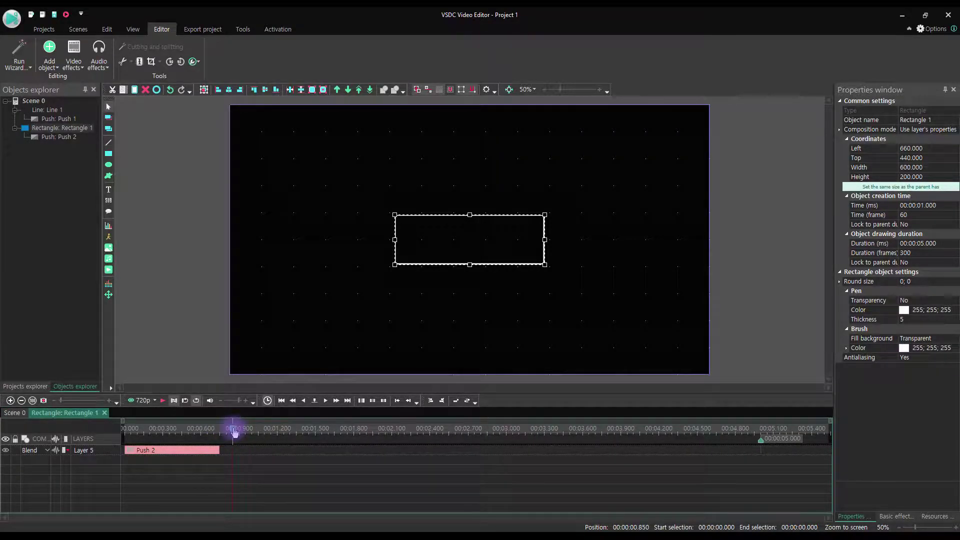
left_click_drag(235, 431, 254, 431)
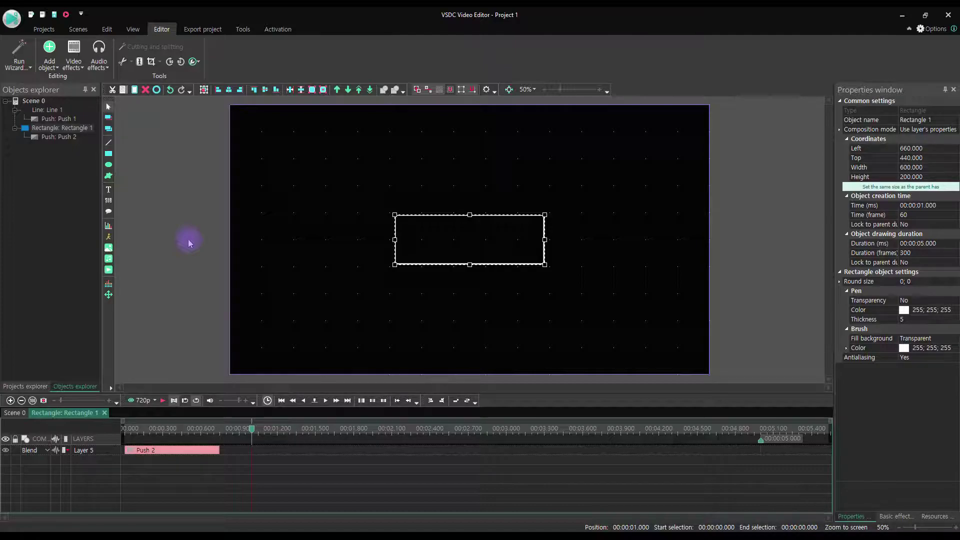
left_click(109, 153)
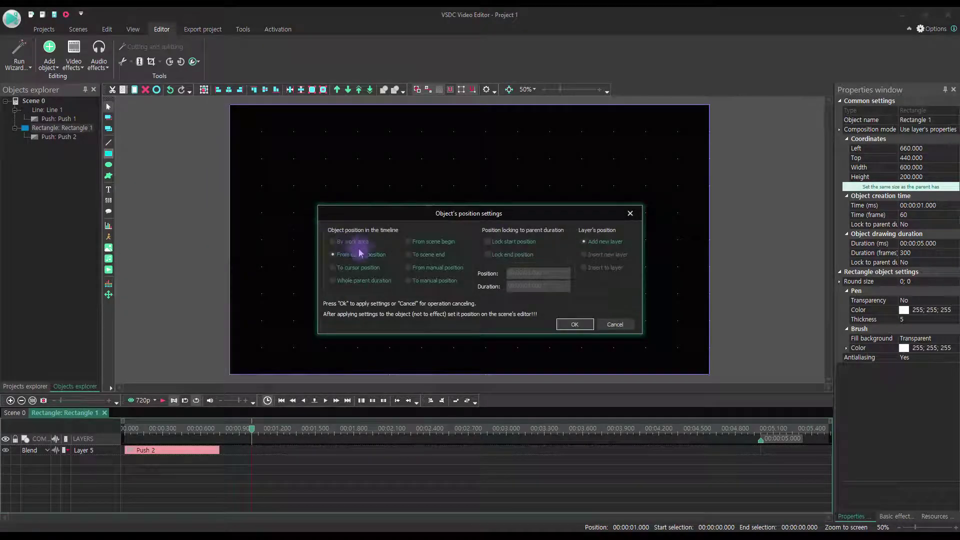
left_click(573, 324)
left_click_drag(408, 194, 525, 310)
left_click(343, 54)
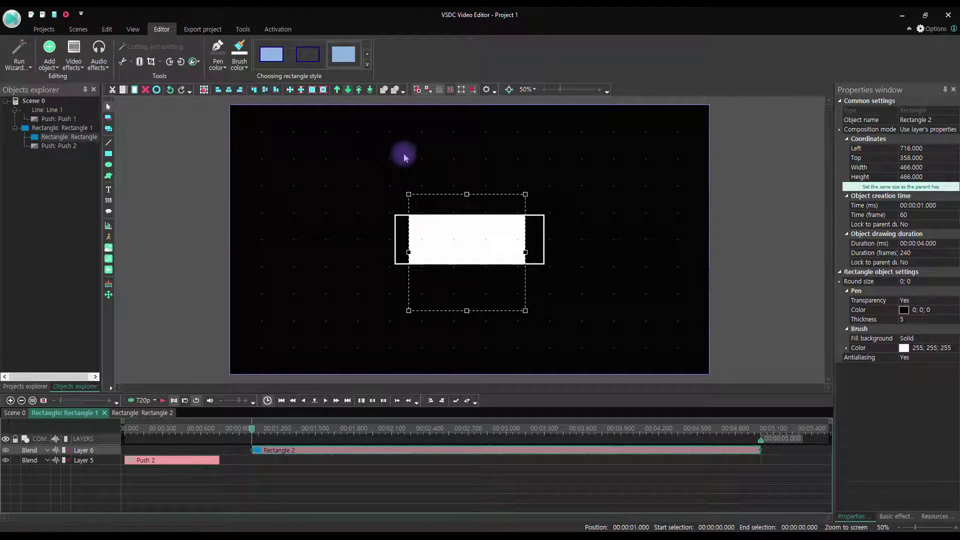
Set the white rectangle's width to 590 and height to 210, and centre it horizontally and vertically in the scene
left_click(907, 168)
left_click_drag(910, 167, 877, 171)
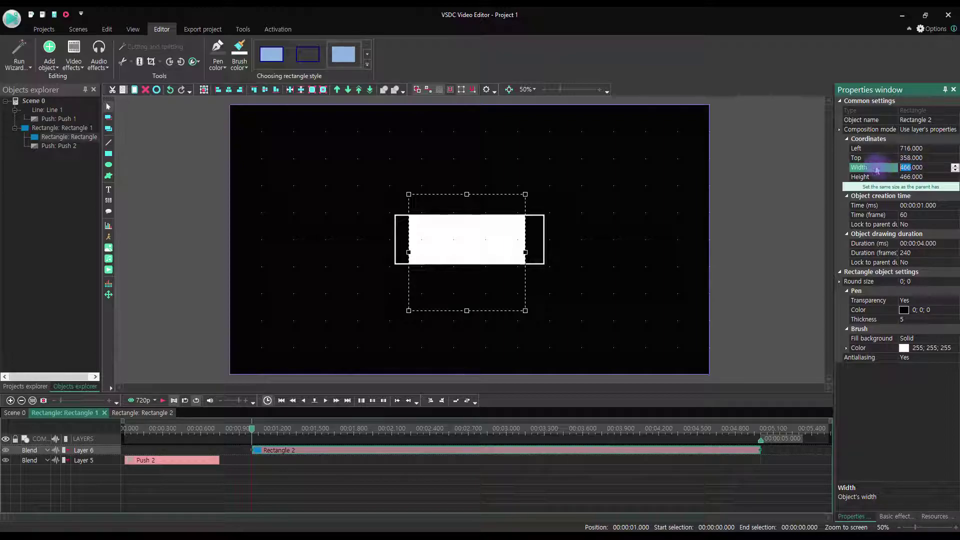
type("59")
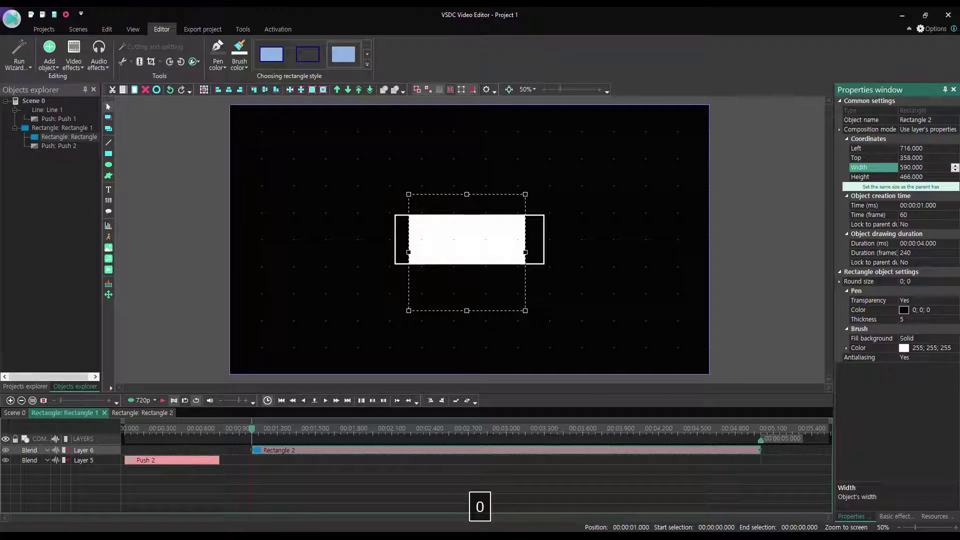
type("0")
key("Return")
left_click(908, 177)
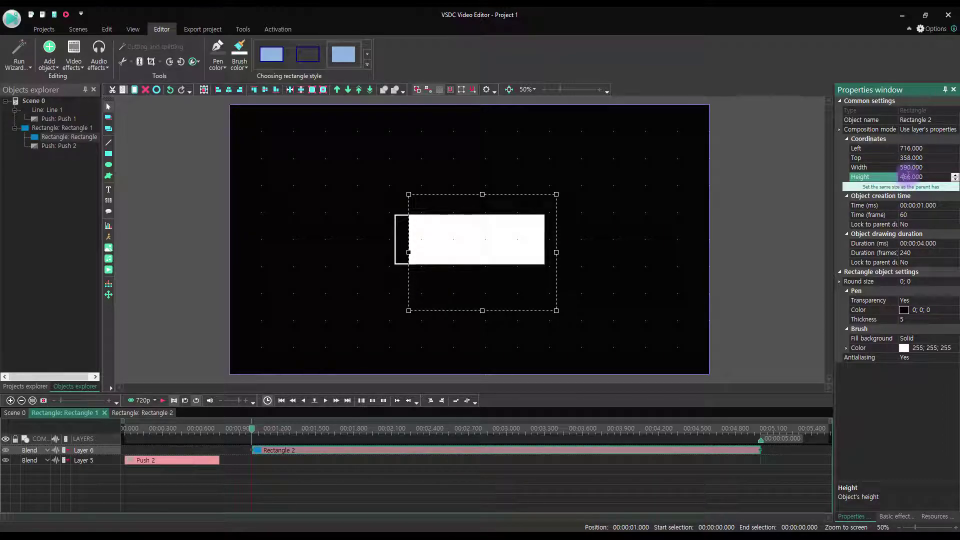
left_click_drag(909, 176, 879, 181)
type("210")
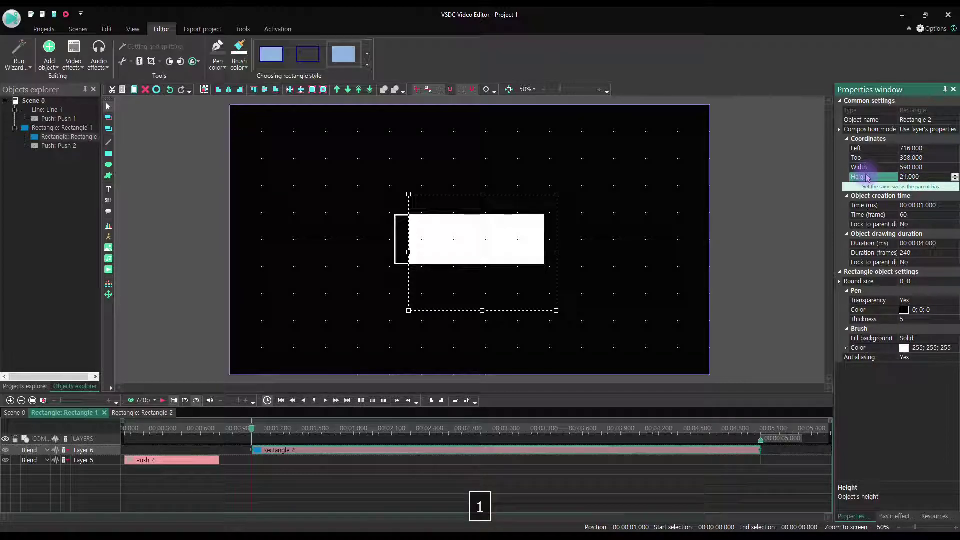
key("Return")
left_click(229, 89)
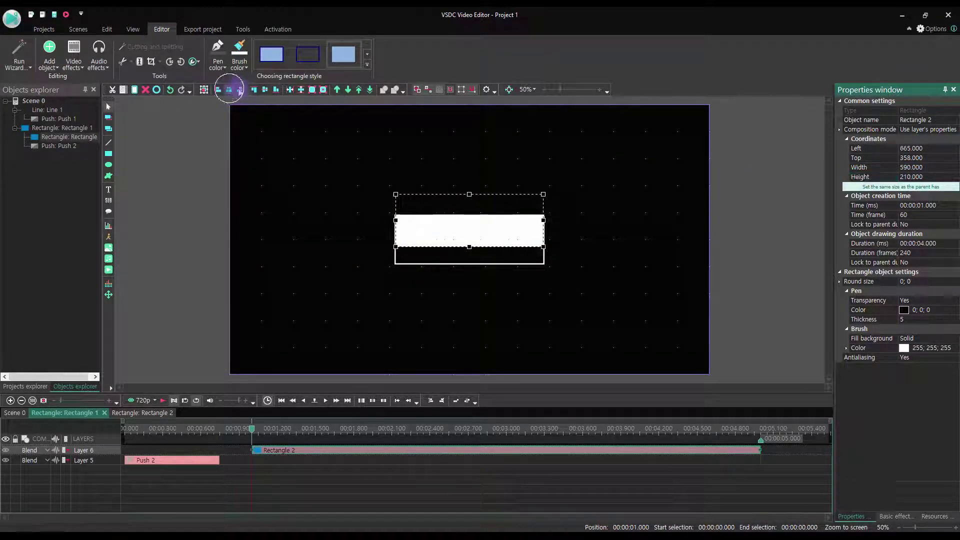
left_click(240, 89)
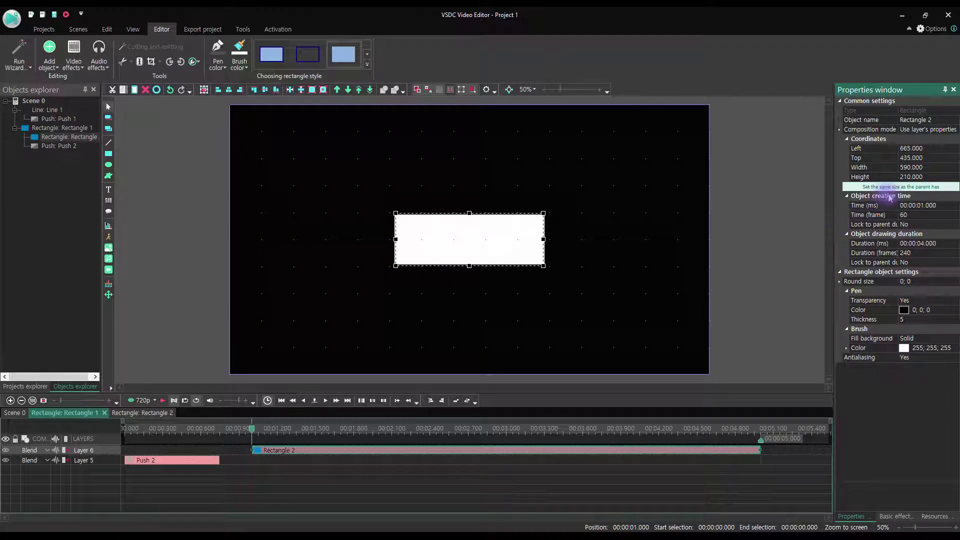
Set the white rectangle's width to 520 and centre it in the scene again
left_click(909, 168)
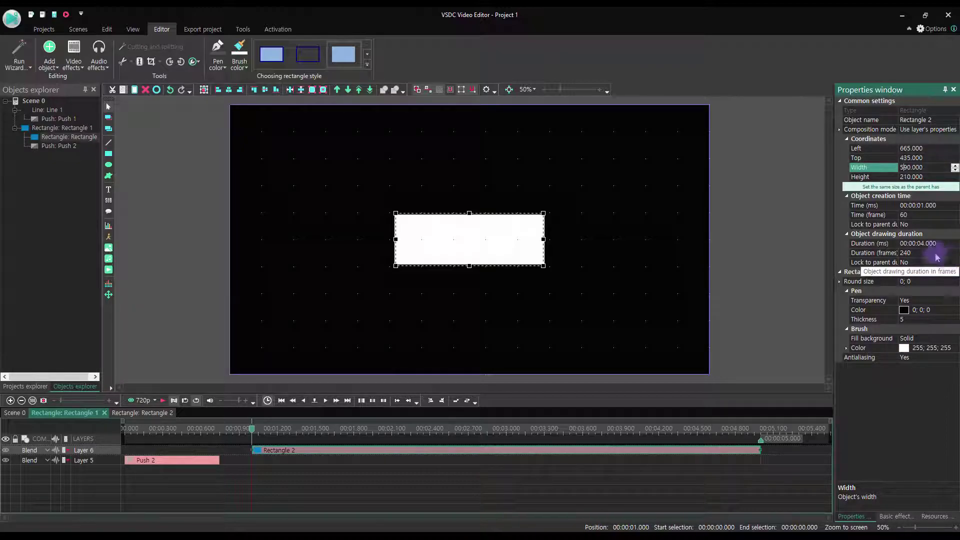
type("2")
key("Return")
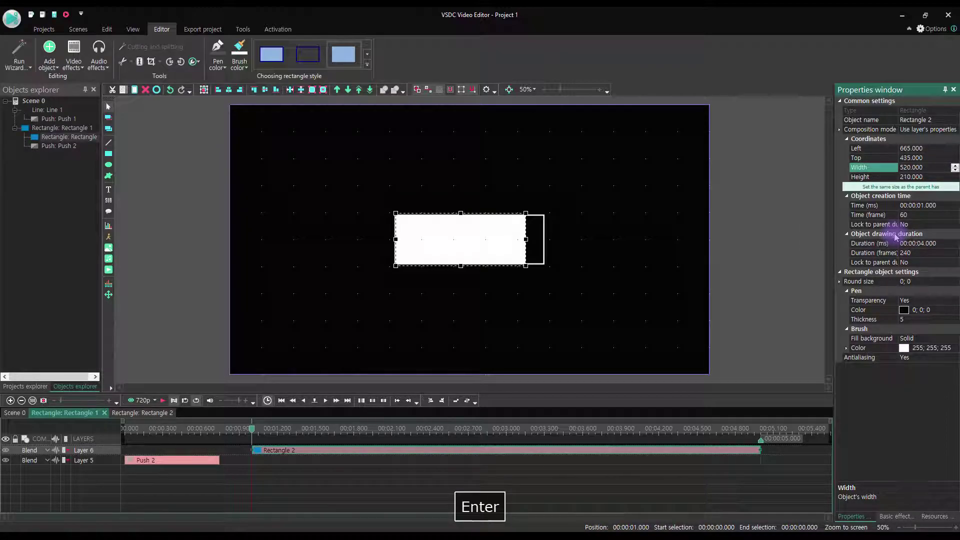
left_click(228, 90)
left_click(266, 90)
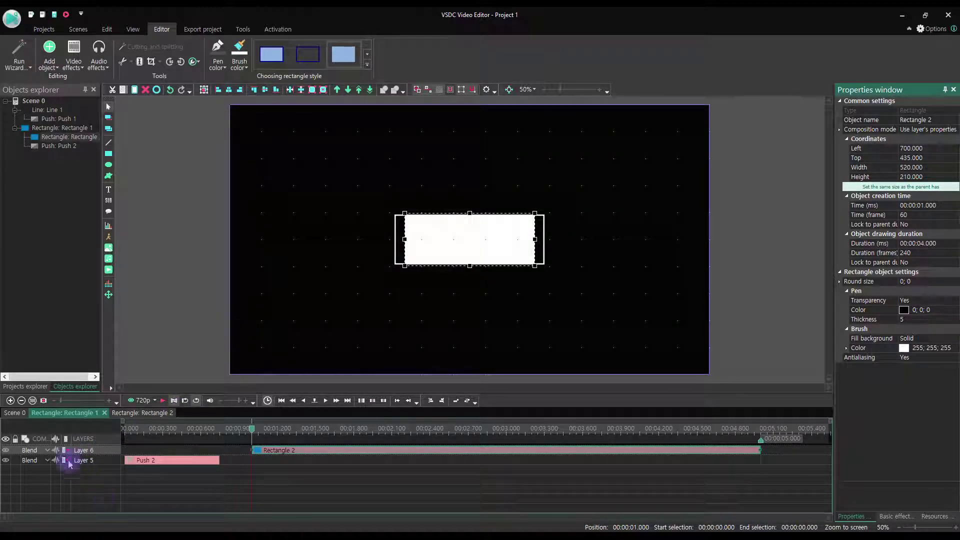
Set the composition mode of the white rectangle's layer to Destination out to cut away the middle of the outline
left_click(33, 450)
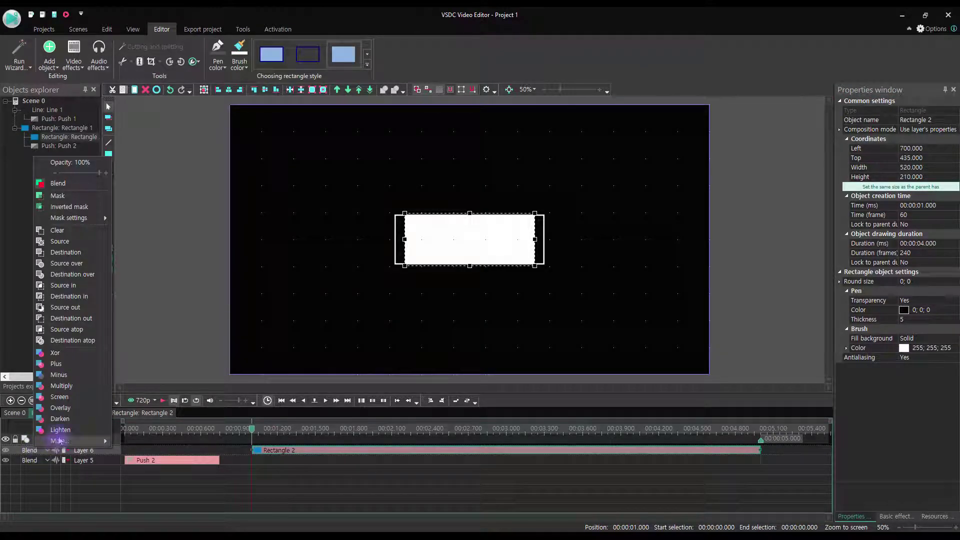
left_click(71, 319)
left_click(173, 401)
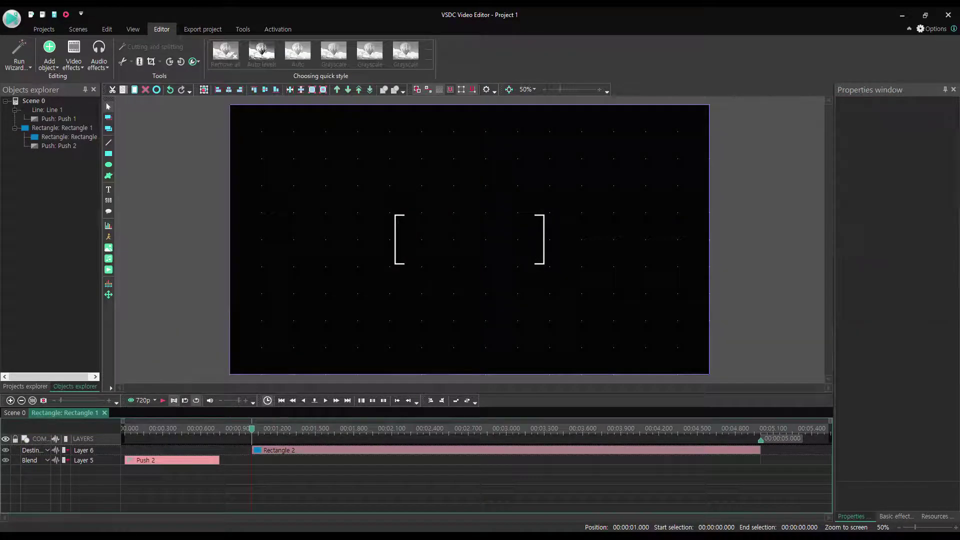
Duplicate the cutout rectangle within the outlined rectangle's timeline
left_click(283, 450)
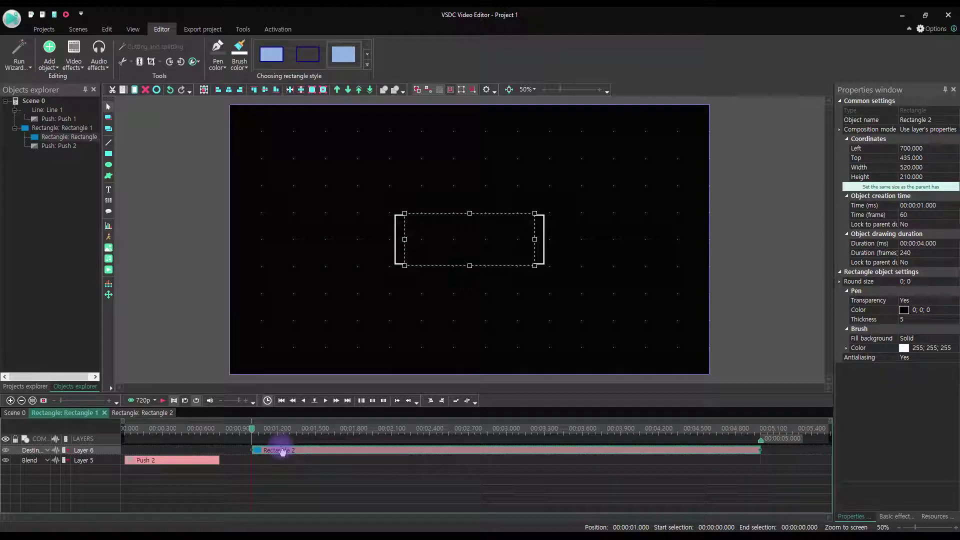
key("ctrl+c")
key("ctrl+v")
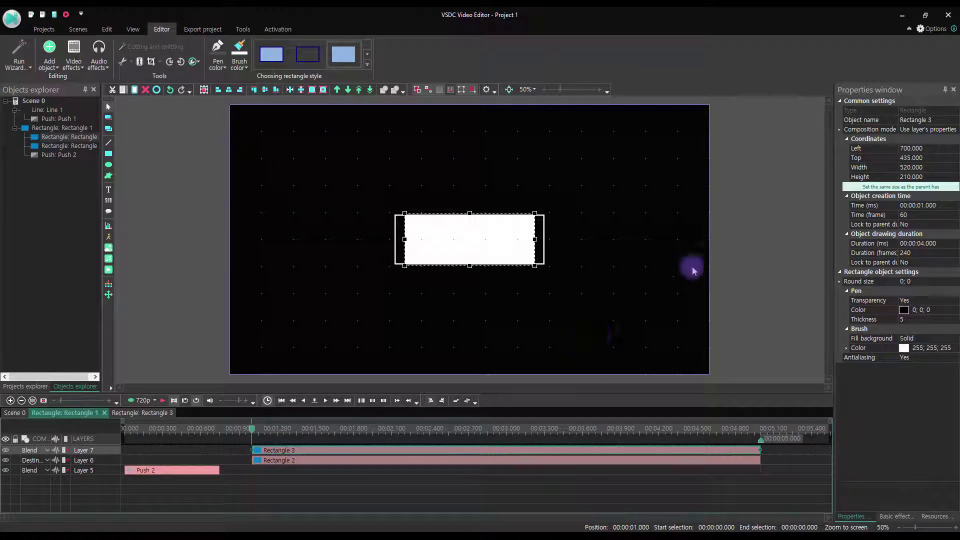
Set the duplicate rectangle's width to 620 and height to 160, and centre it horizontally and vertically
left_click(910, 168)
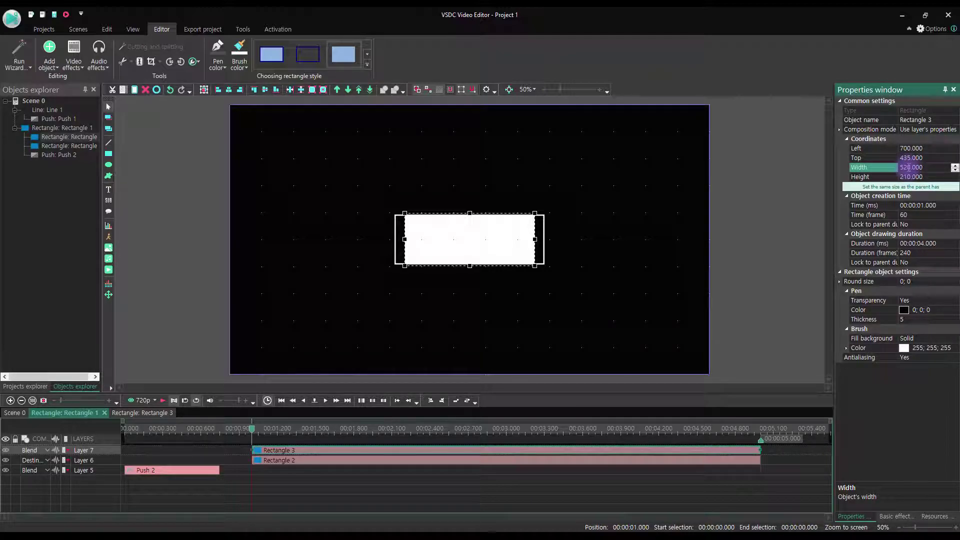
type("6")
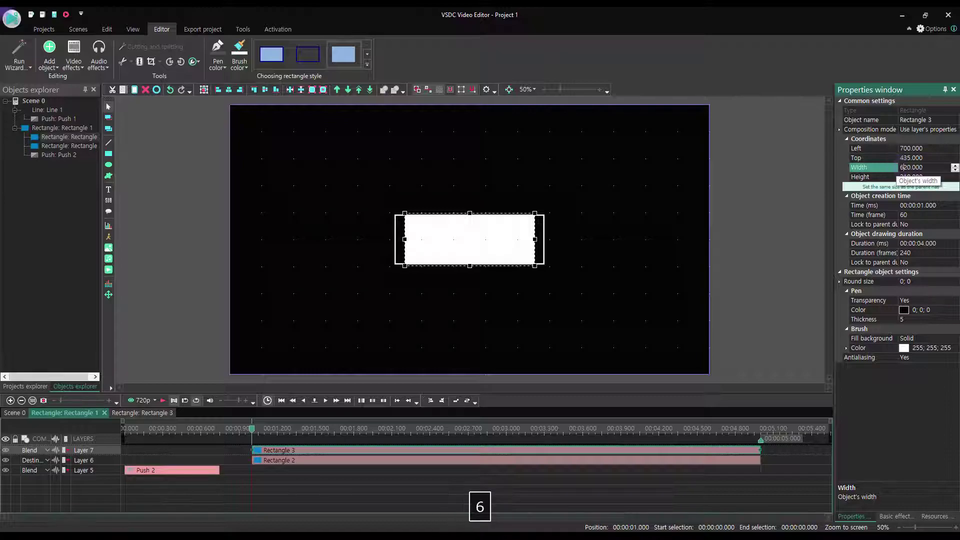
left_click(904, 177)
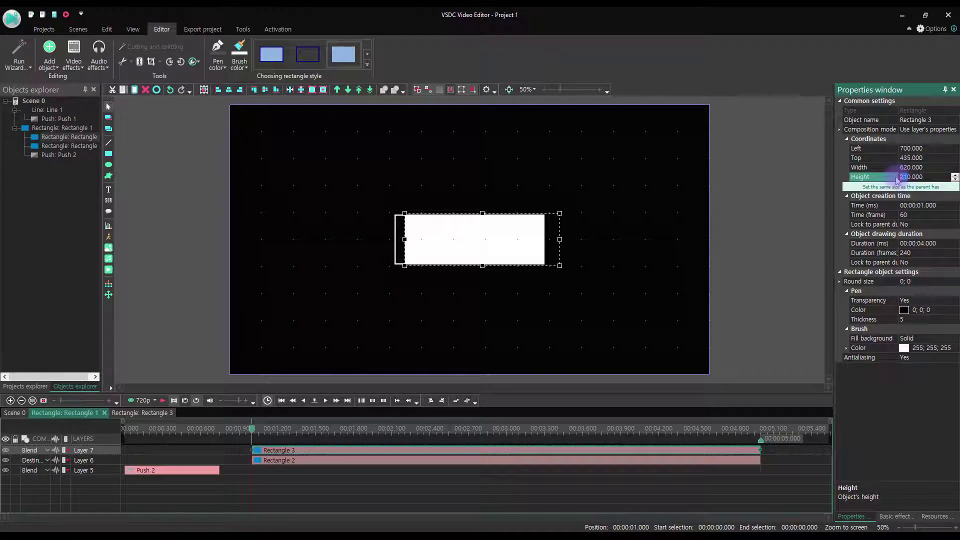
type("16")
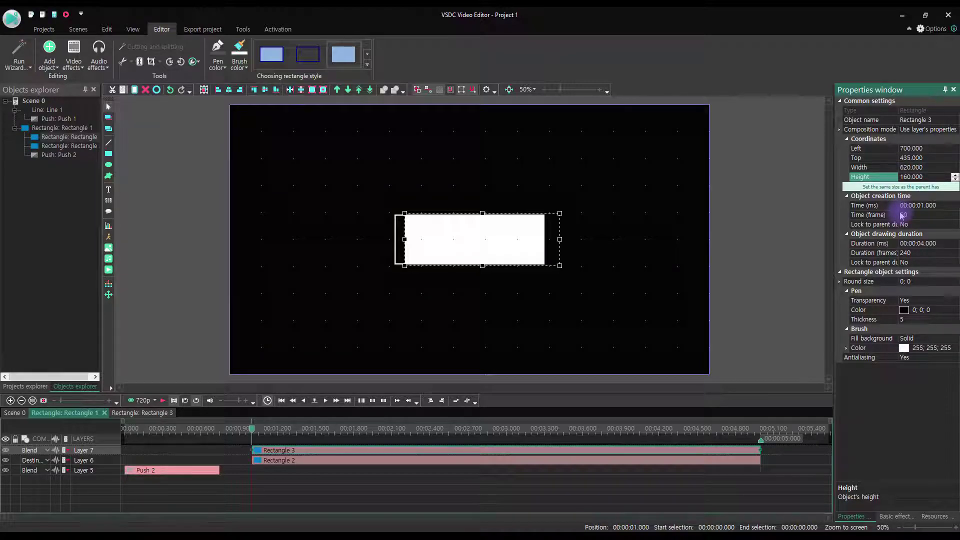
key("Return")
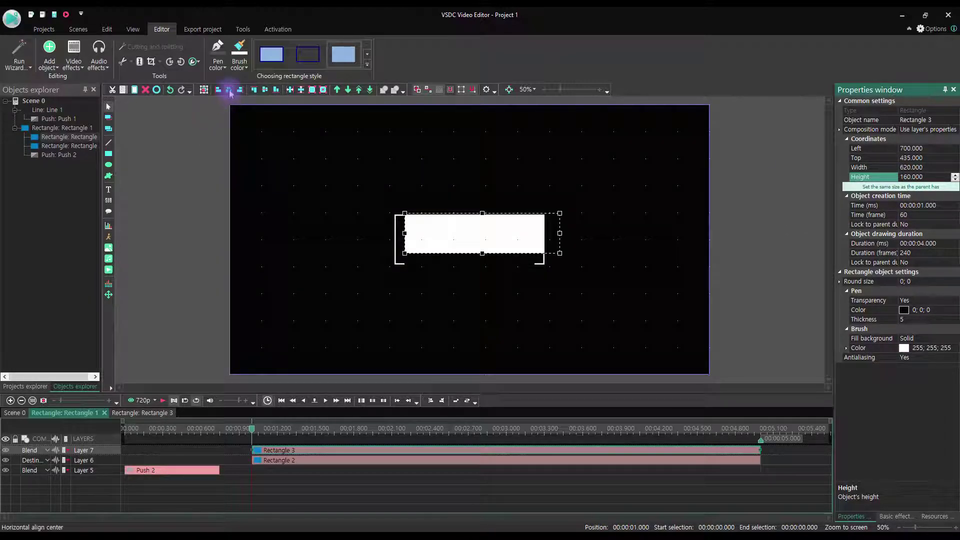
left_click(264, 91)
left_click(266, 91)
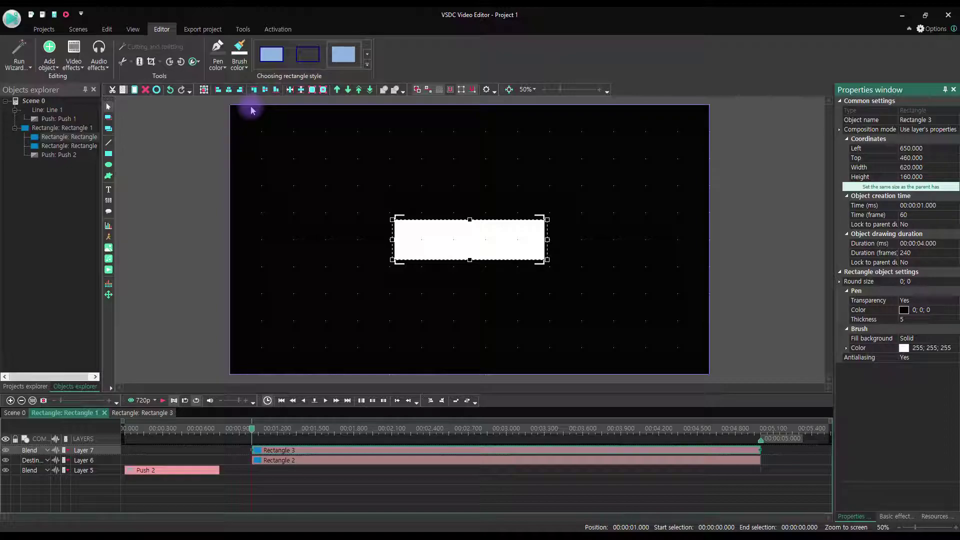
Set the composition mode of the duplicate rectangle's layer to Destination out so that only the outline's corners remain
left_click(36, 456)
left_click(75, 332)
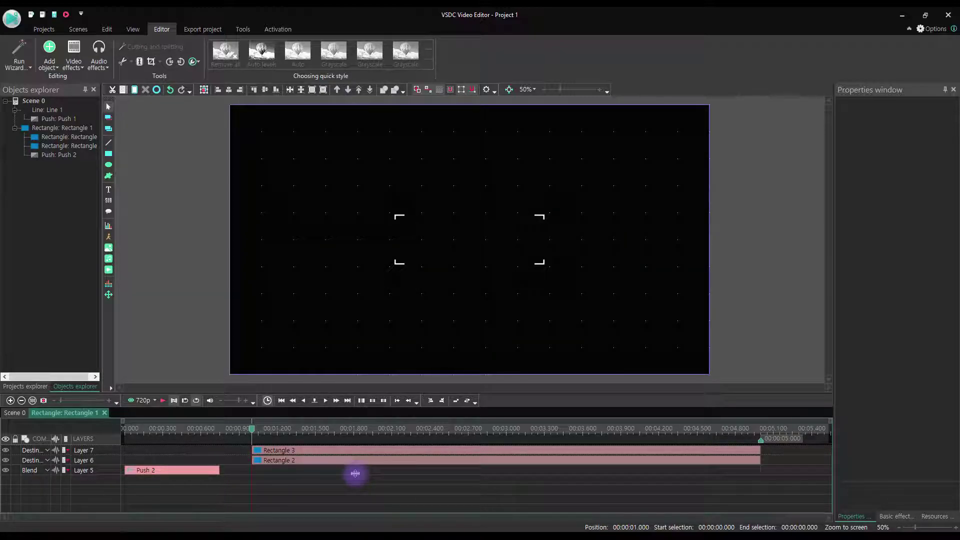
Add a Push transition to the 620 by 160 cutout rectangle itself, from the cursor position with a duration of 1 second
left_click(308, 452)
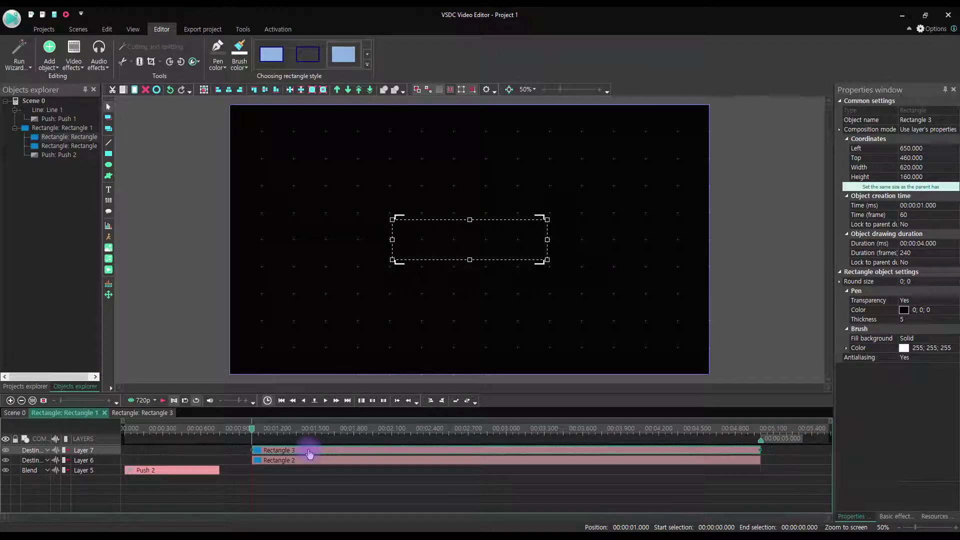
right_click(308, 452)
mouse_move(368, 385)
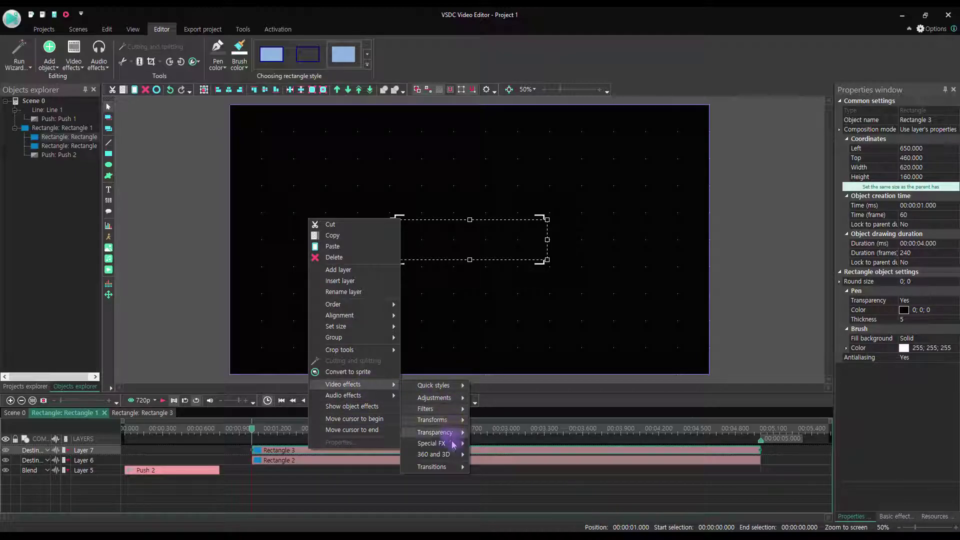
mouse_move(450, 467)
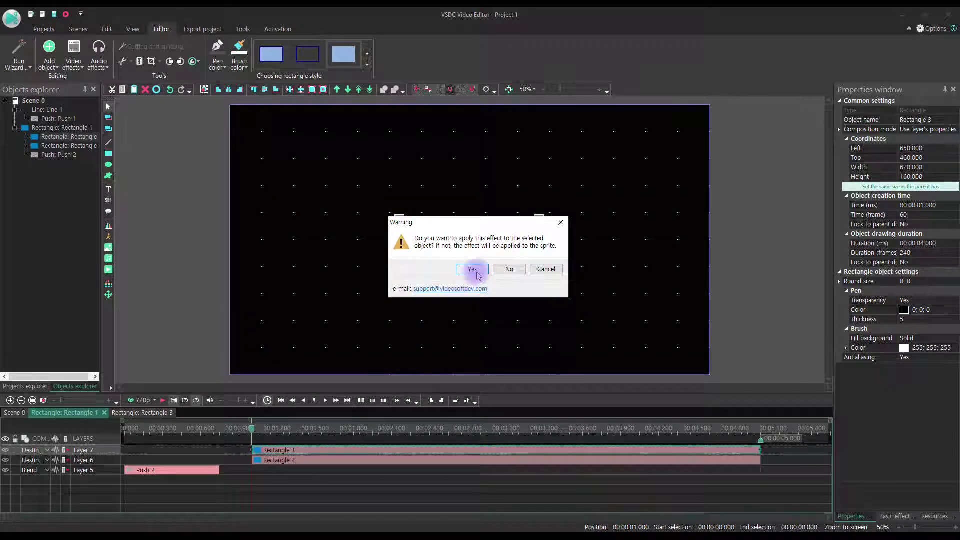
left_click(472, 269)
left_click(376, 258)
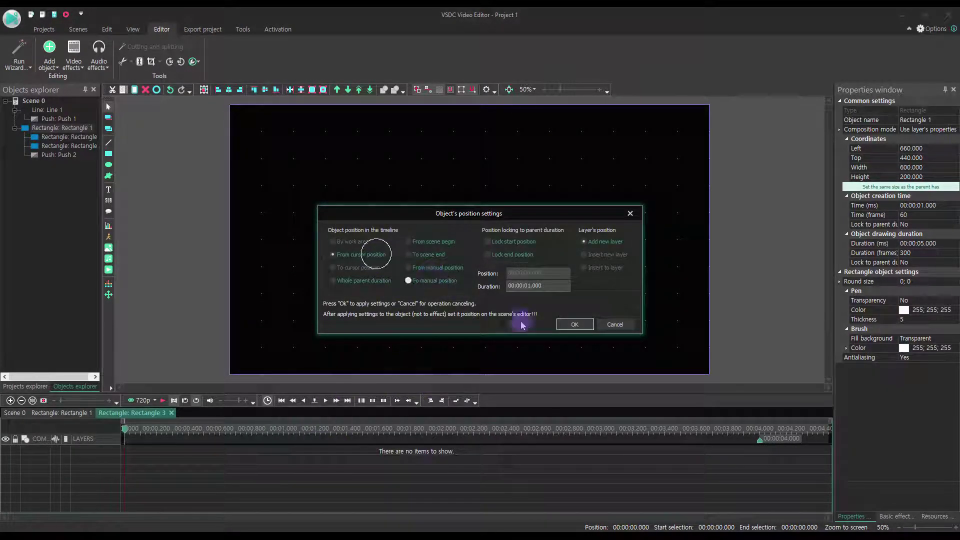
left_click(575, 325)
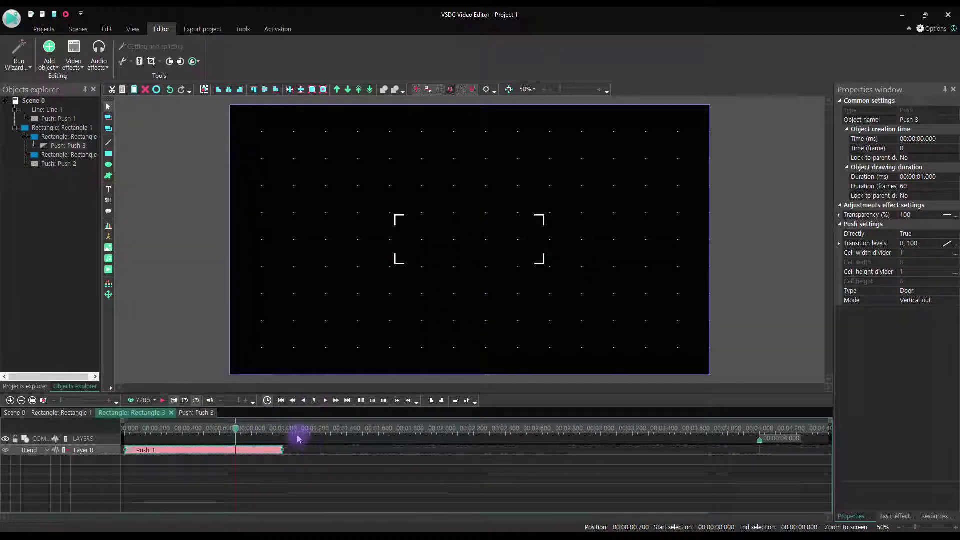
Shorten the cutout's Push transition to 0.750 seconds and scrub through it to check the Vertical out motion
key("Right")
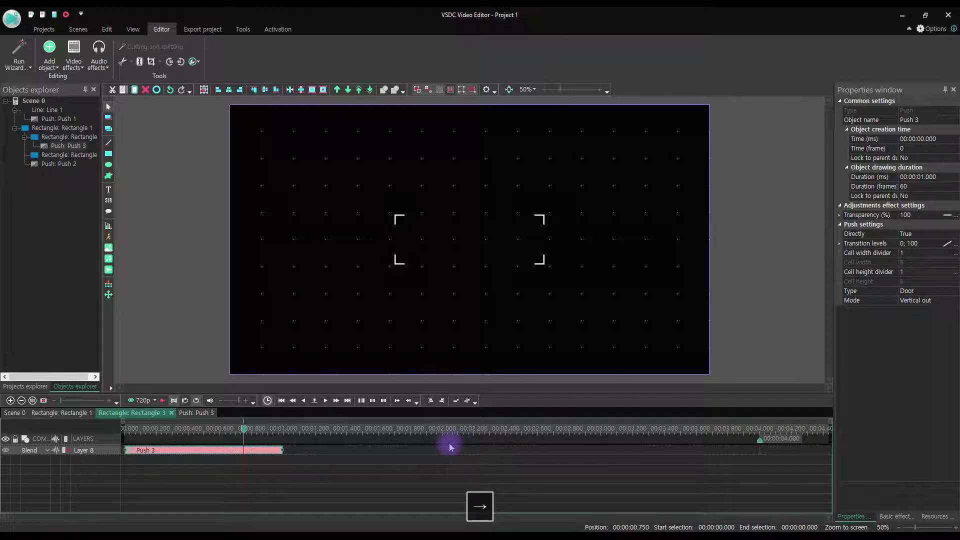
left_click_drag(282, 451, 247, 450)
left_click(151, 429)
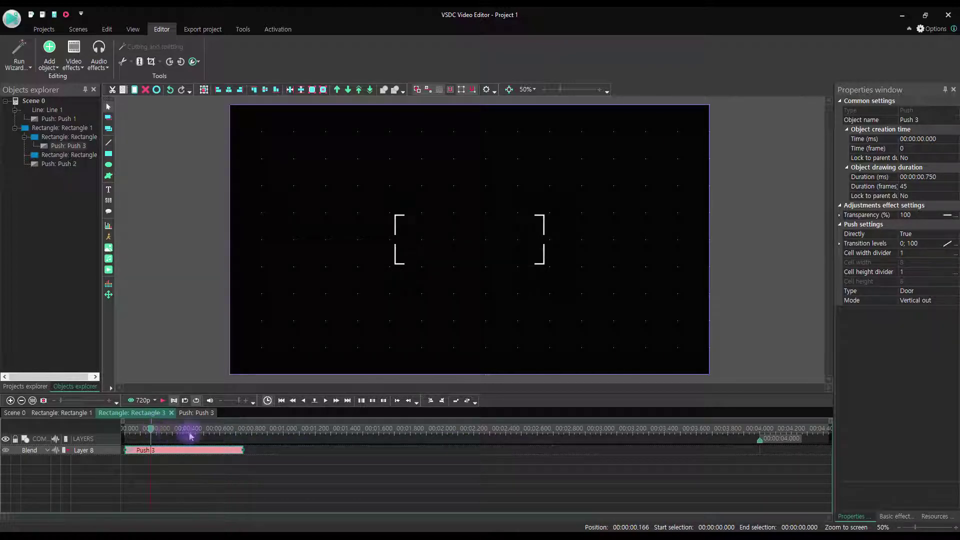
left_click(925, 300)
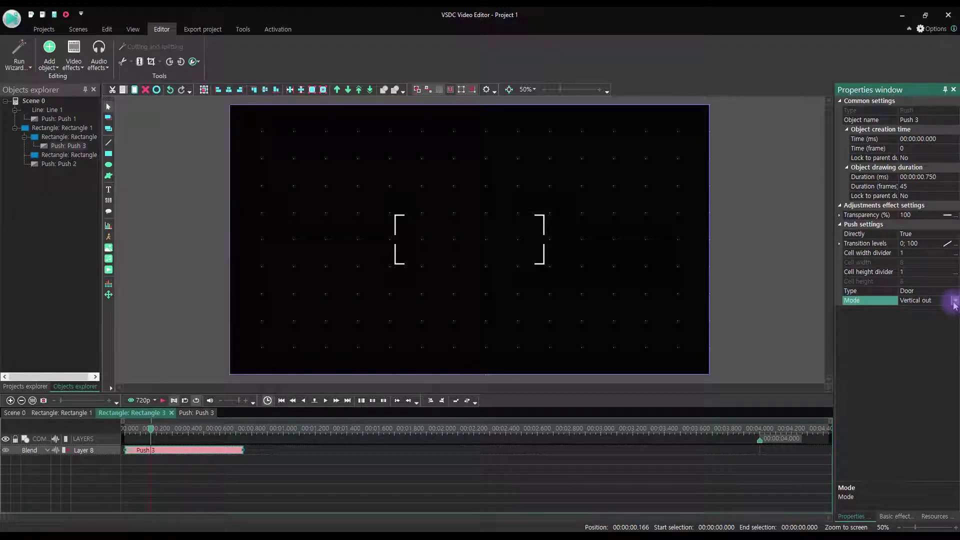
left_click_drag(176, 429, 226, 429)
left_click(140, 429)
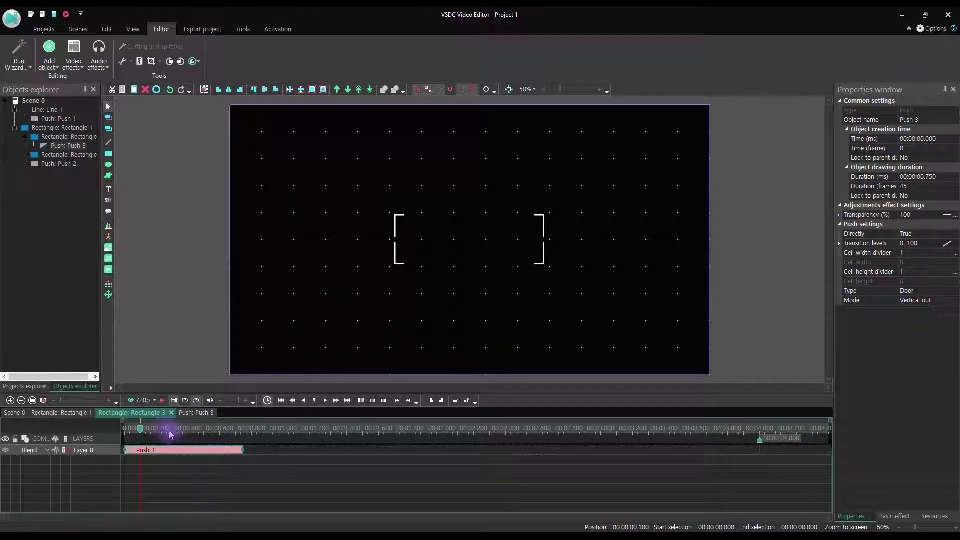
left_click_drag(160, 432, 220, 429)
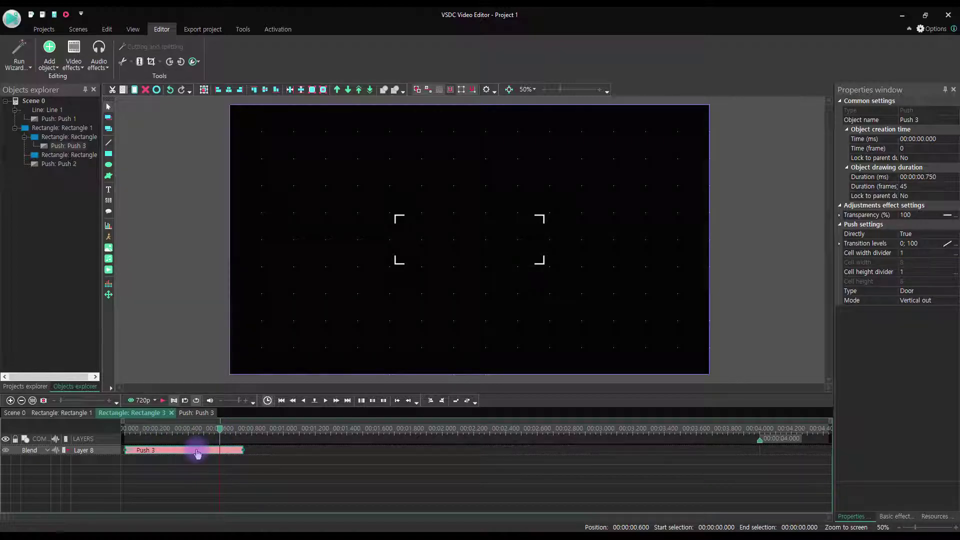
Copy the Push transition into the timeline of the other cutout rectangle, Rectangle 2
key("ctrl+c")
double_click(186, 343)
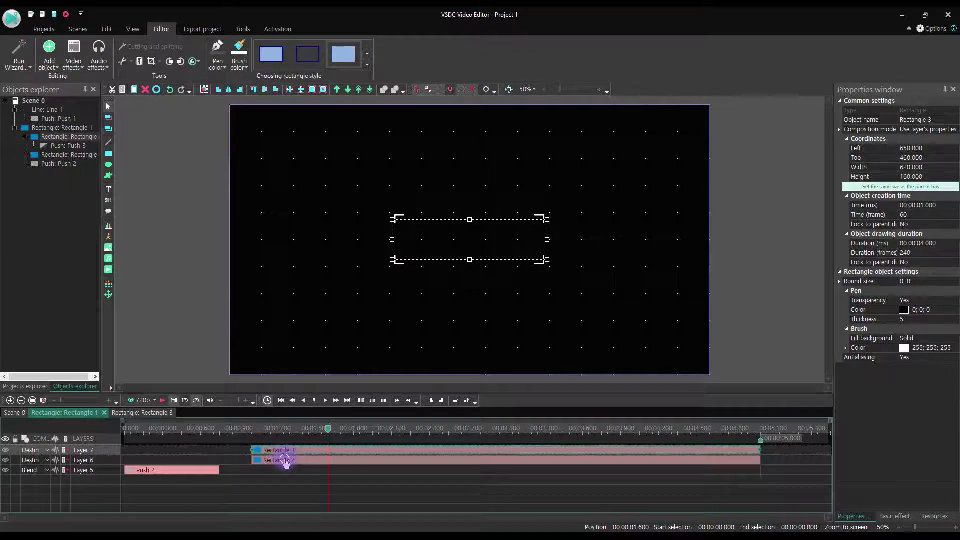
double_click(285, 460)
key("ctrl+v")
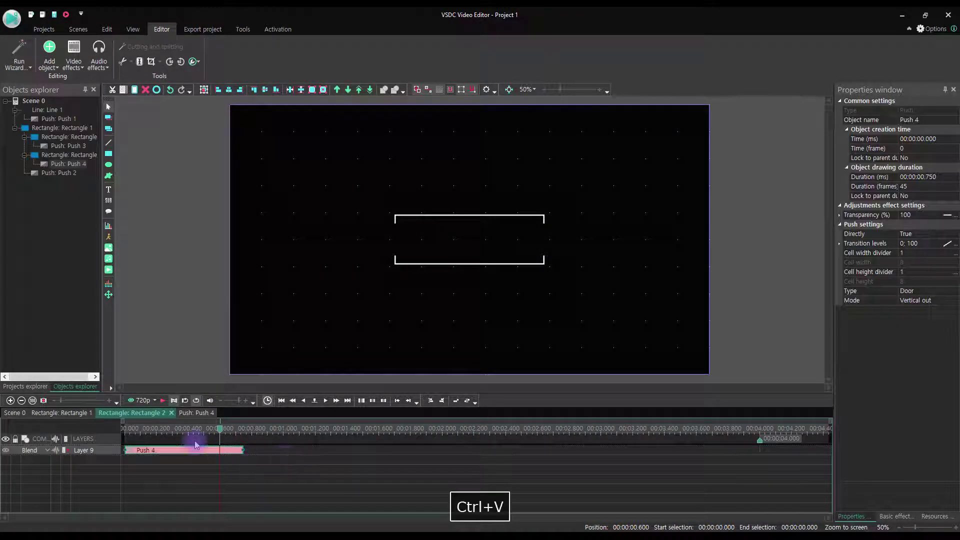
Change the direction mode of the Push transition pasted into Rectangle 2
left_click(913, 301)
left_click(955, 303)
left_click(931, 336)
Play back the outlined rectangle's timeline to check how both cutouts open
left_click(186, 351)
left_click(185, 350)
left_click(162, 401)
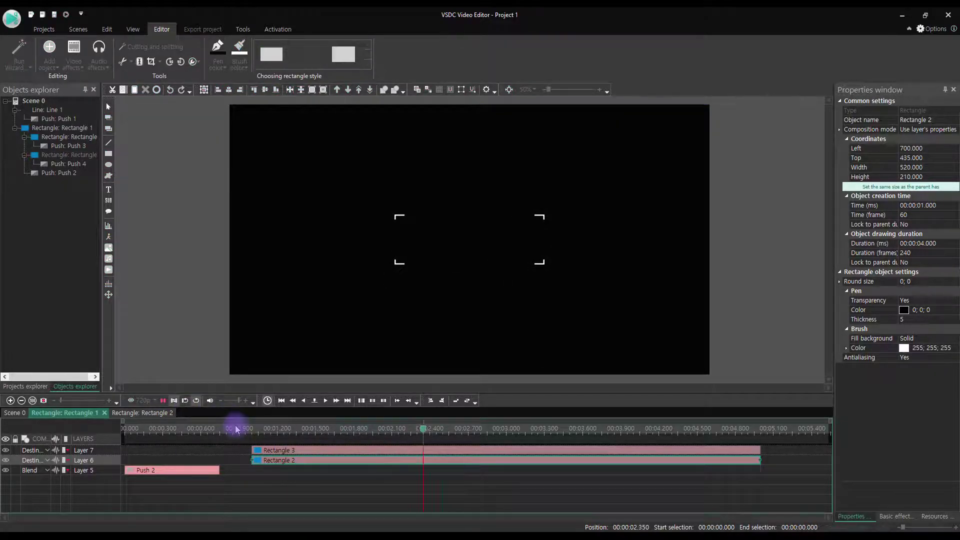
left_click(163, 401)
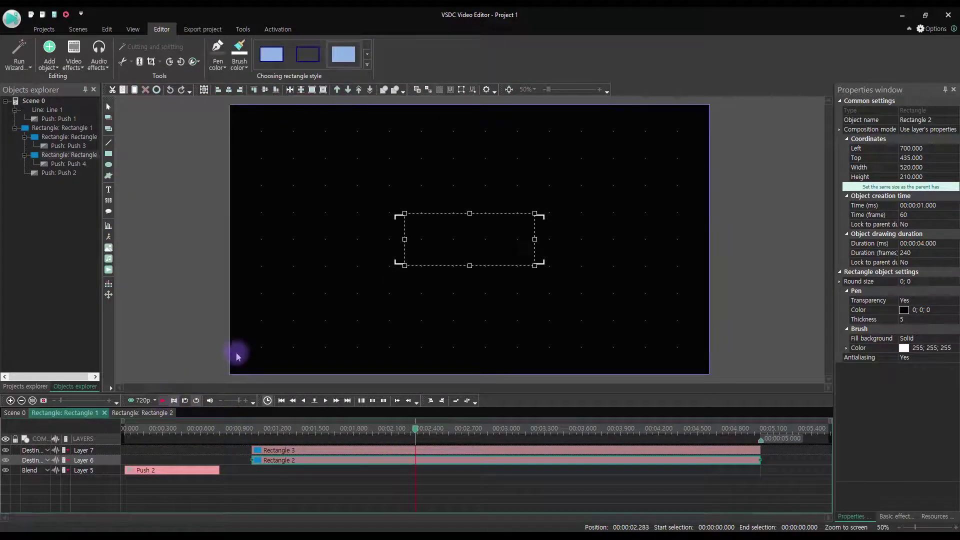
left_click(183, 337)
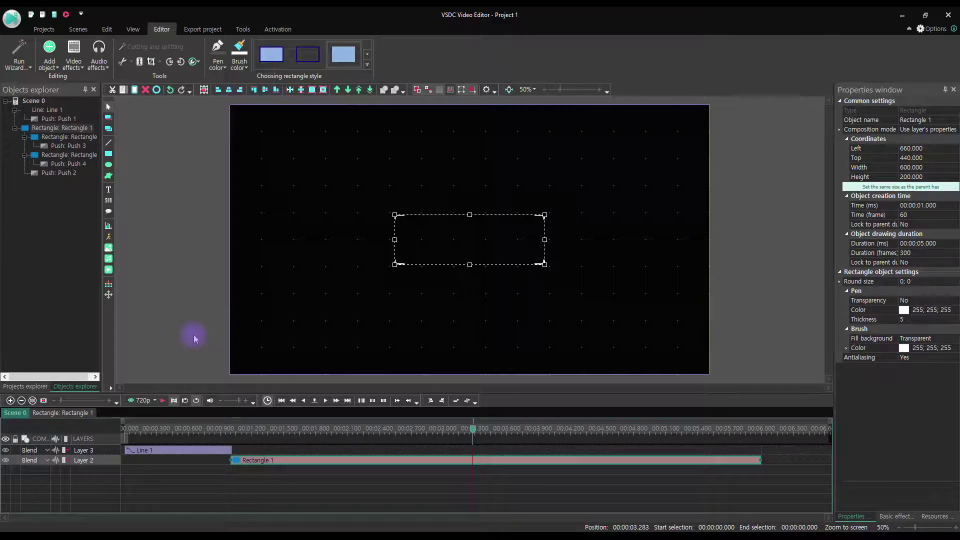
Reopen the timeline inside Rectangle 1 and place the timeline cursor at 00:00:01.000
double_click(276, 460)
left_click(171, 339)
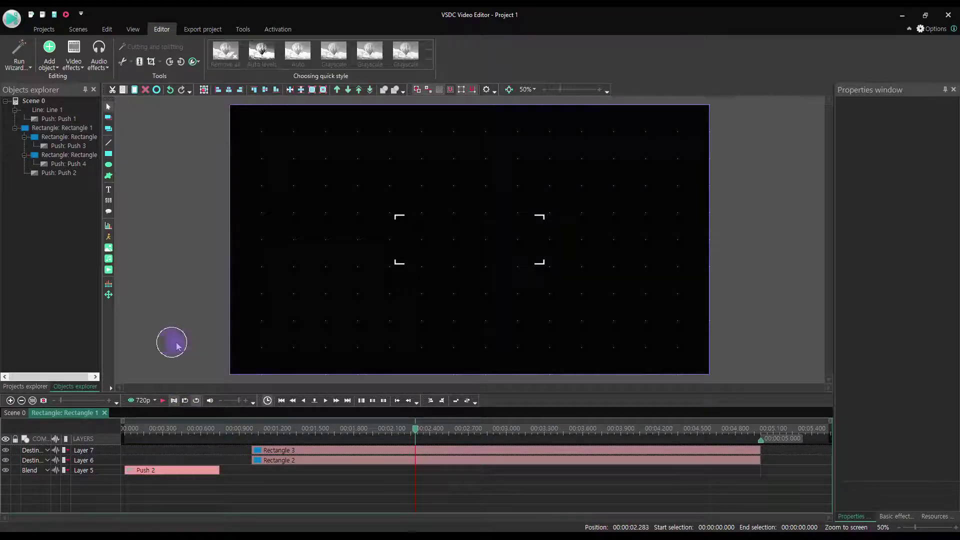
left_click(250, 431)
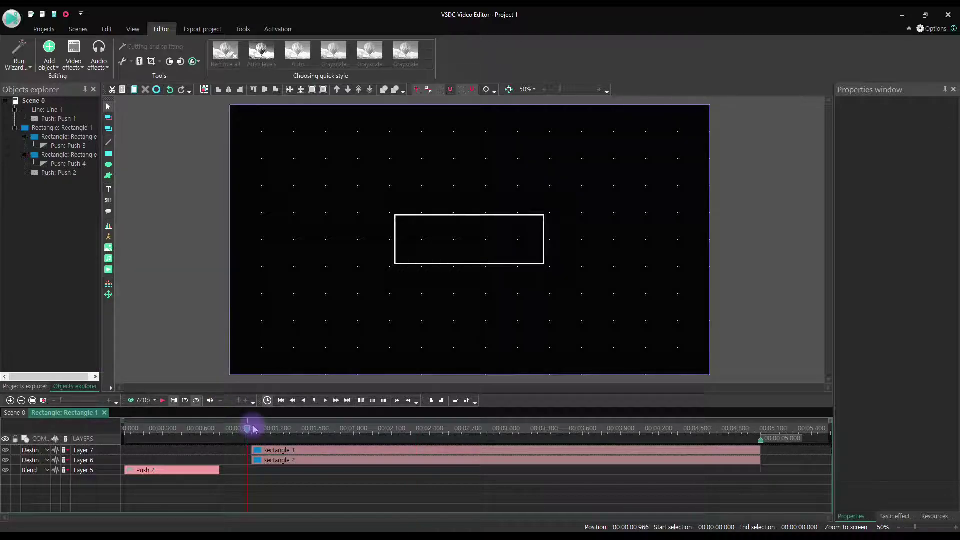
key("Right")
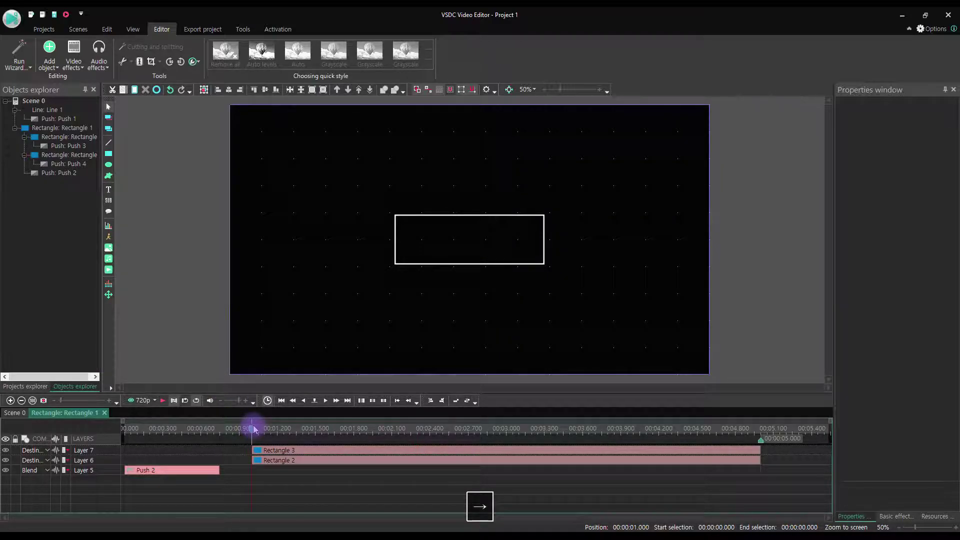
left_click(109, 190)
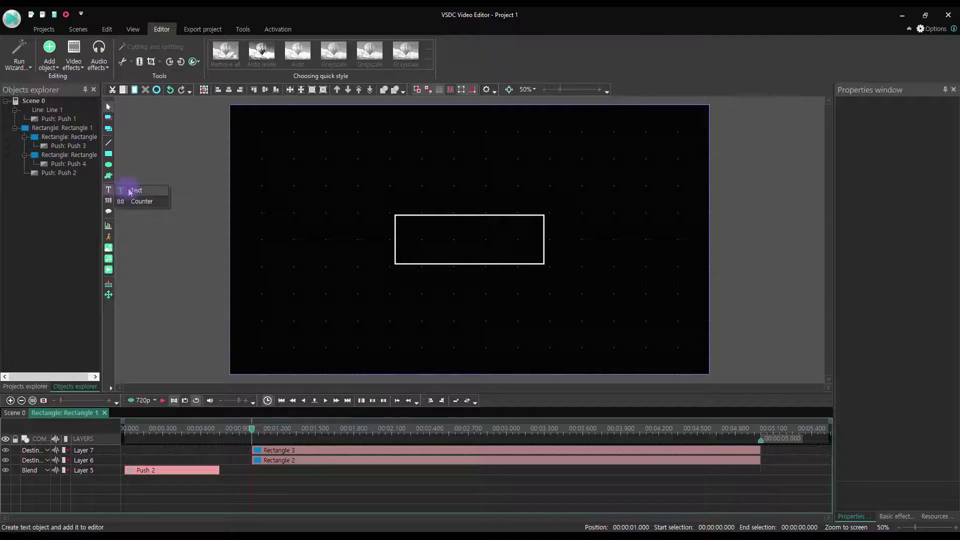
left_click(132, 190)
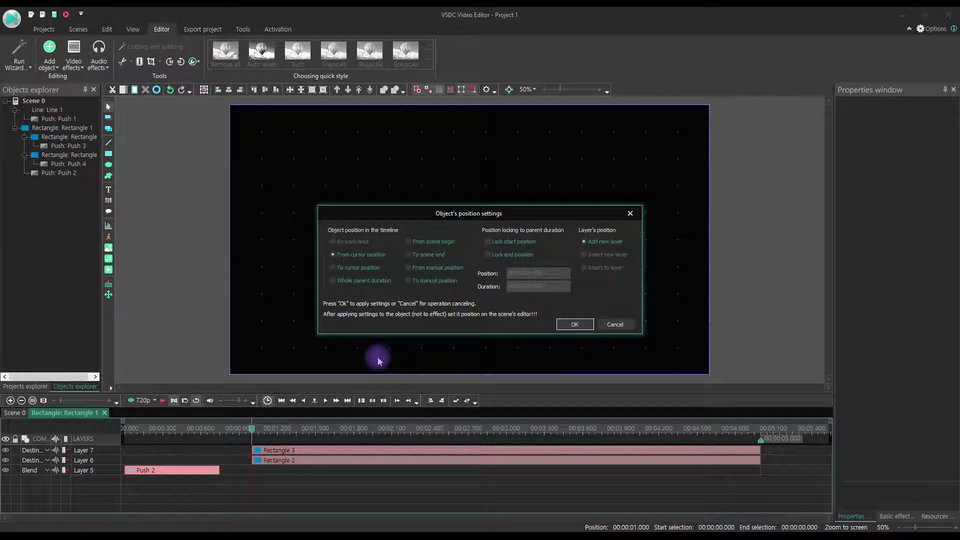
left_click(575, 324)
left_click(433, 239)
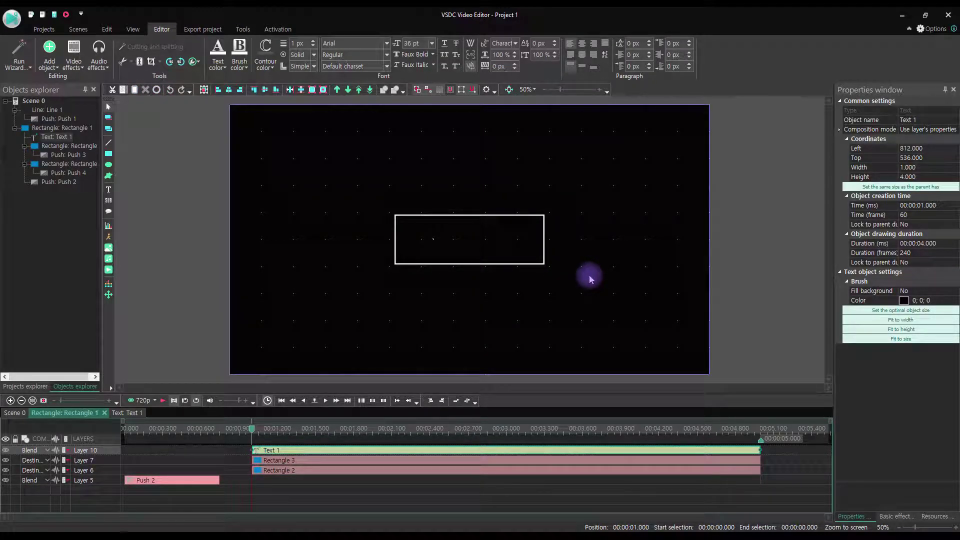
key("shift+v")
left_click(407, 326)
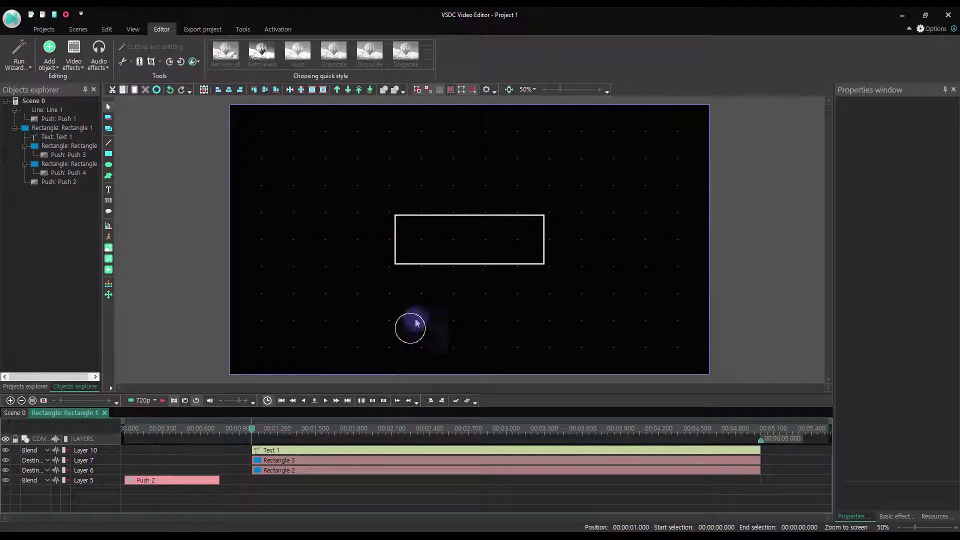
left_click(352, 449)
key("Delete")
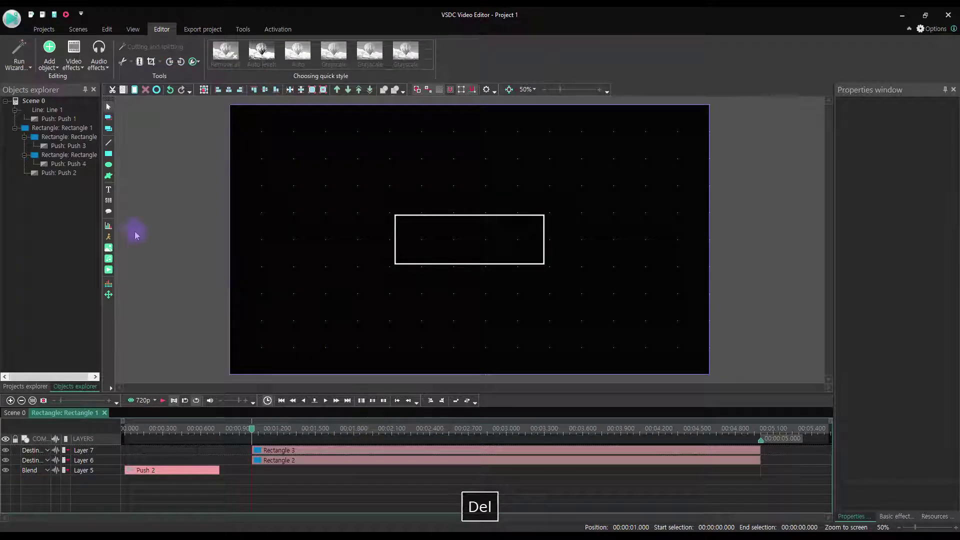
Add a text object reading "VSDC PRO" inside the outlined rectangle, starting from the cursor position on a new layer
left_click(110, 189)
left_click(574, 324)
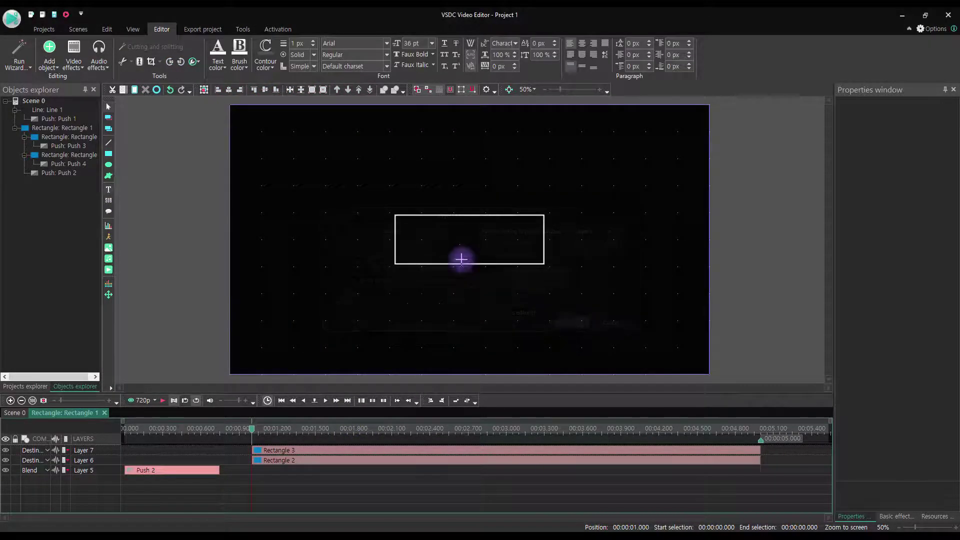
left_click(436, 240)
type("V")
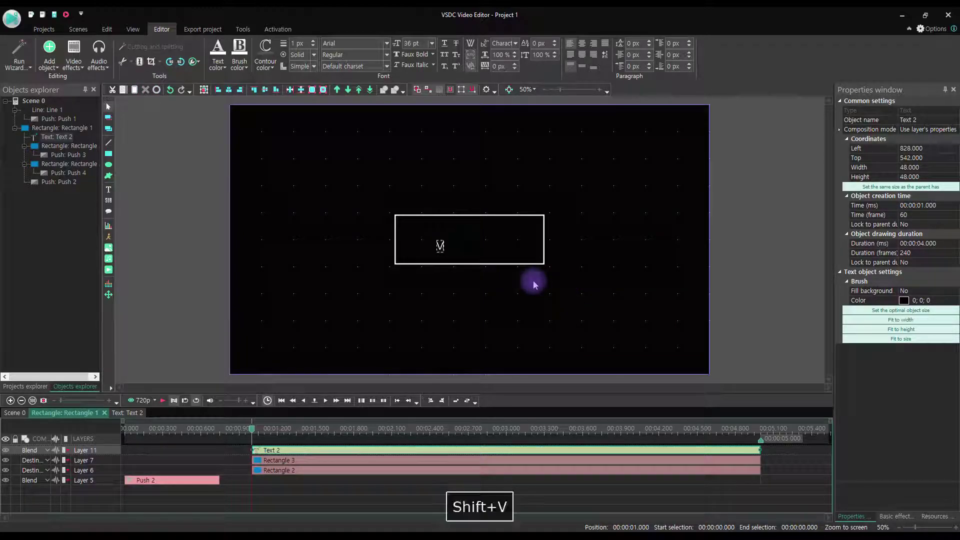
type("SDC PRO")
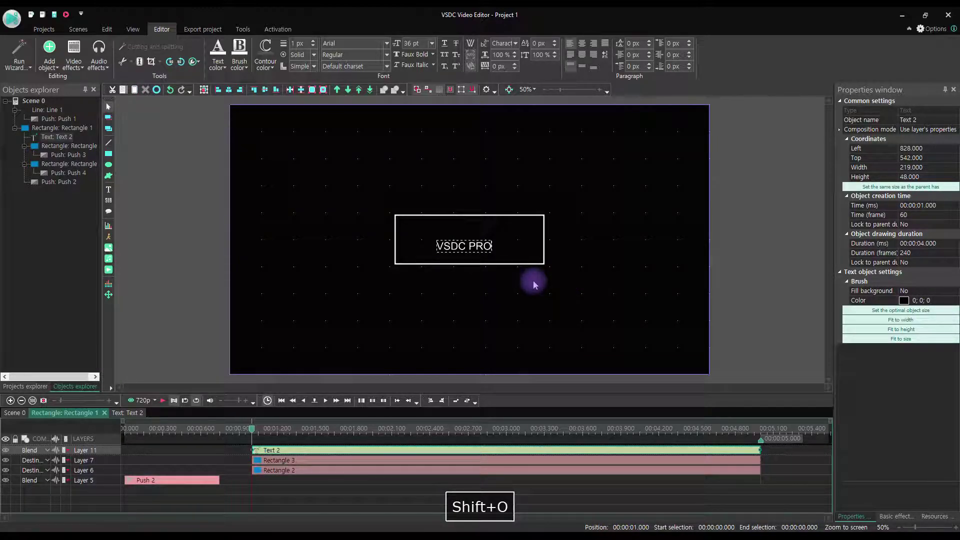
left_click(530, 295)
Align the VSDC PRO text to the centre of its text box horizontally and vertically
left_click(487, 246)
left_click(581, 66)
left_click(582, 44)
left_click(424, 44)
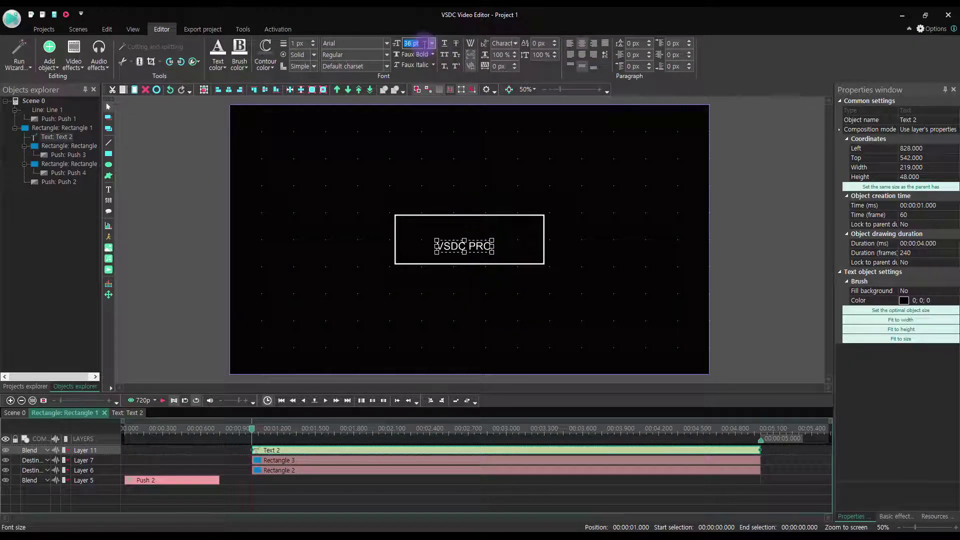
type("5")
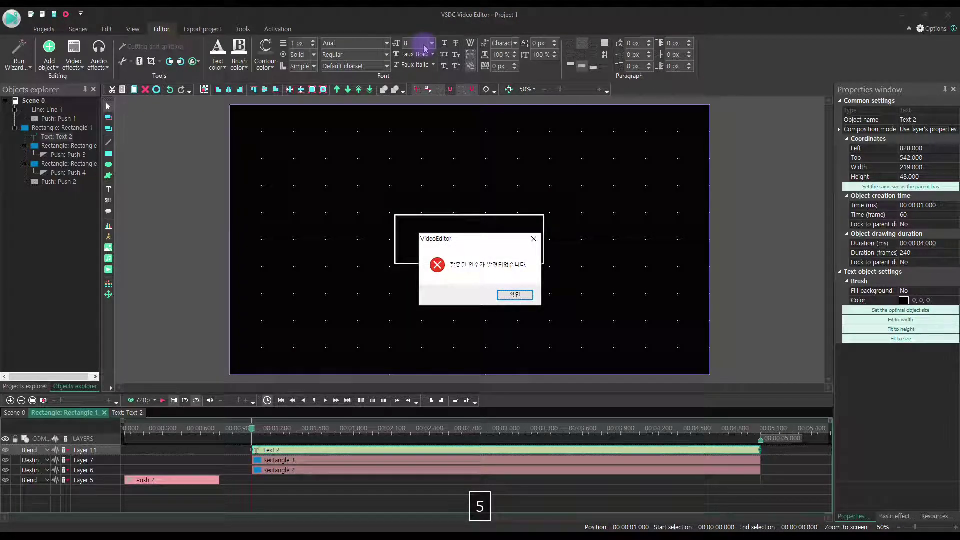
left_click(534, 241)
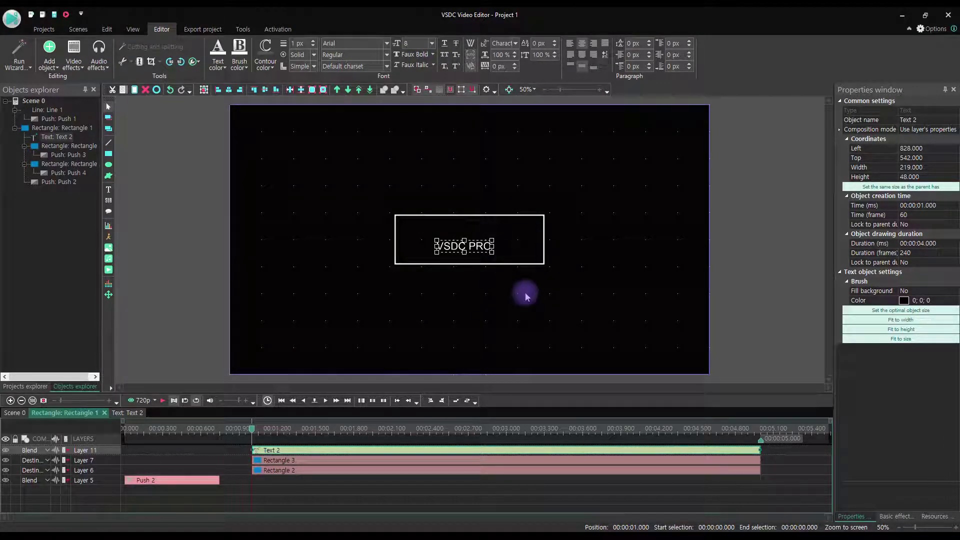
left_click(484, 252)
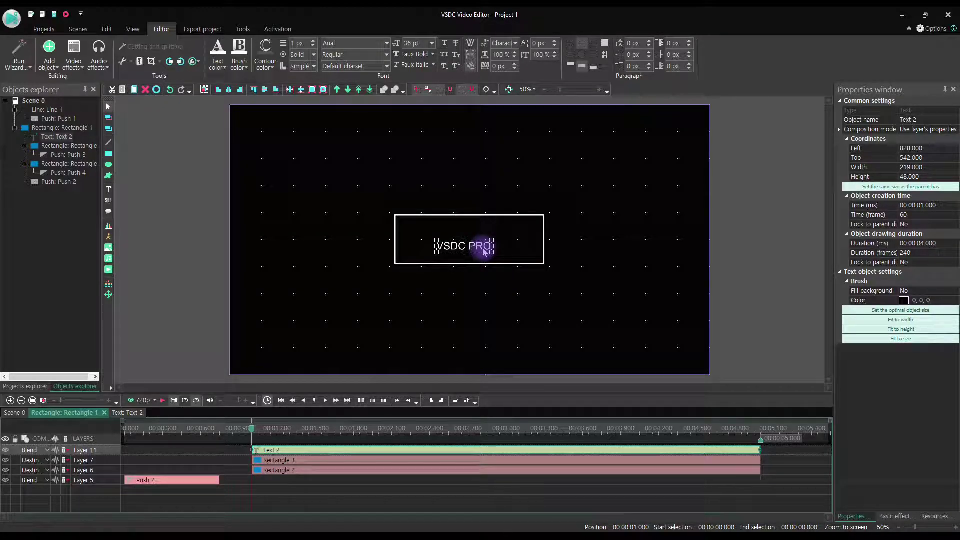
Set the VSDC PRO text's font to Rowdy Bold and its size to 85 pt
left_click(433, 43)
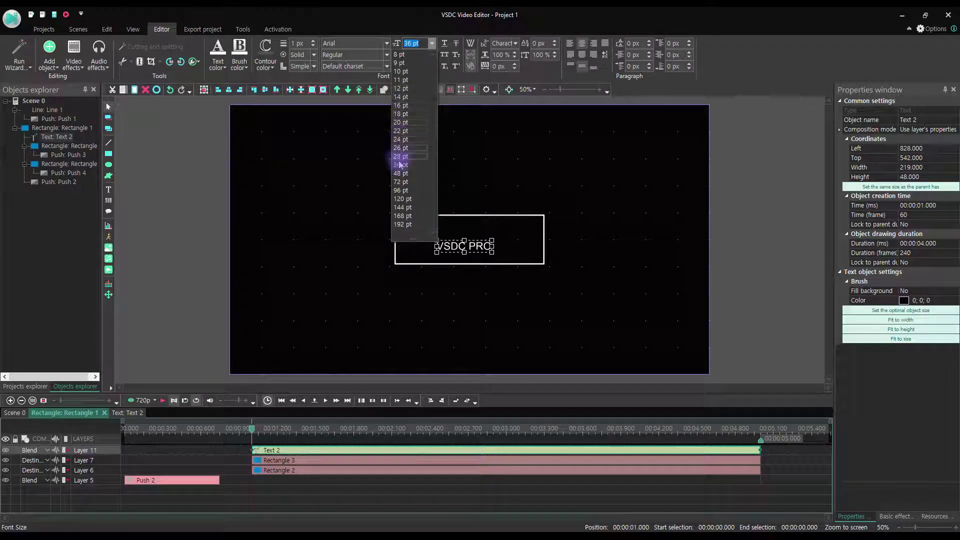
left_click(400, 181)
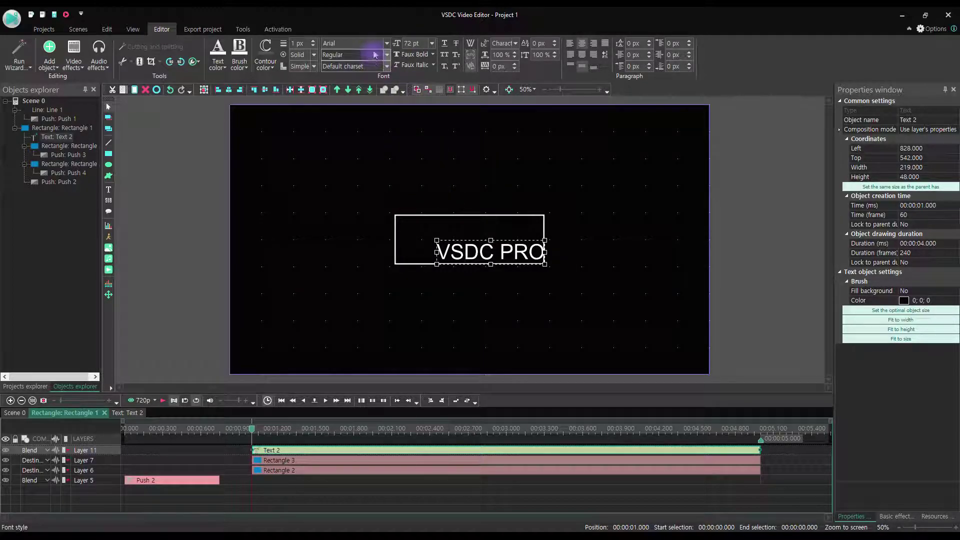
left_click(387, 43)
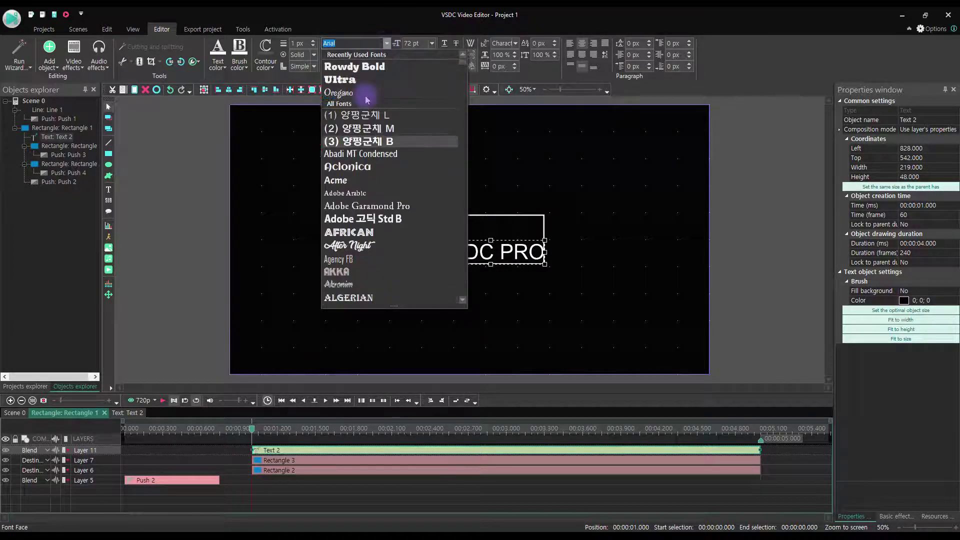
left_click(363, 67)
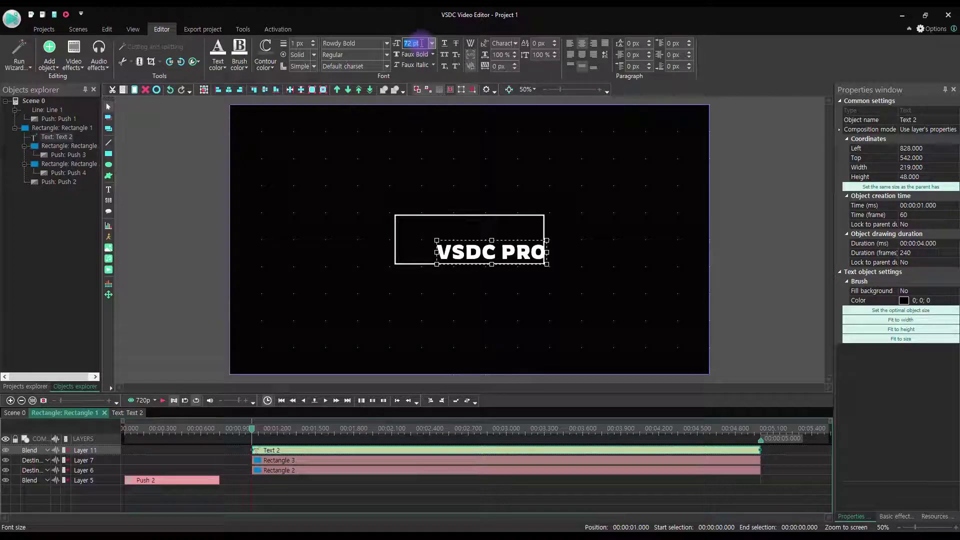
type("85")
key("Return")
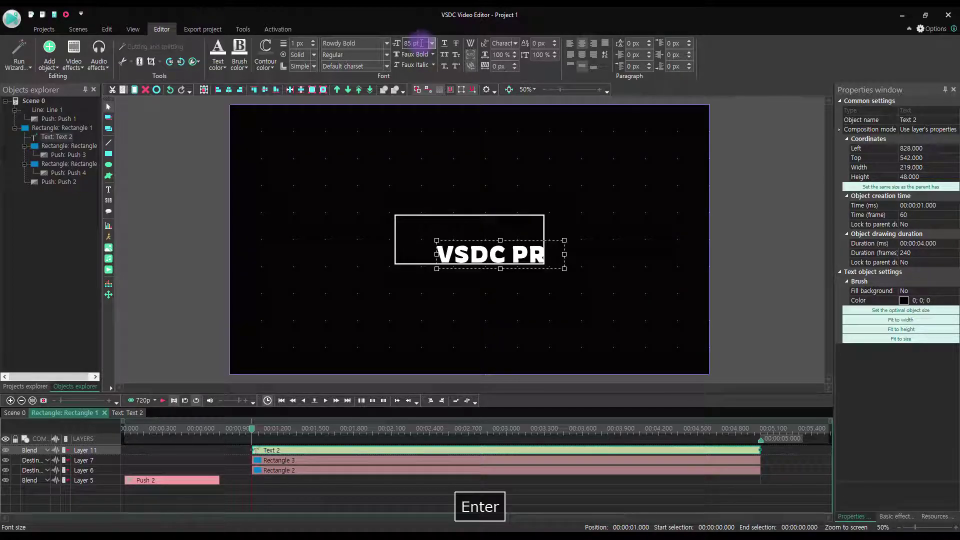
Centre the VSDC PRO text horizontally and vertically within the outlined rectangle
left_click(229, 91)
left_click(265, 90)
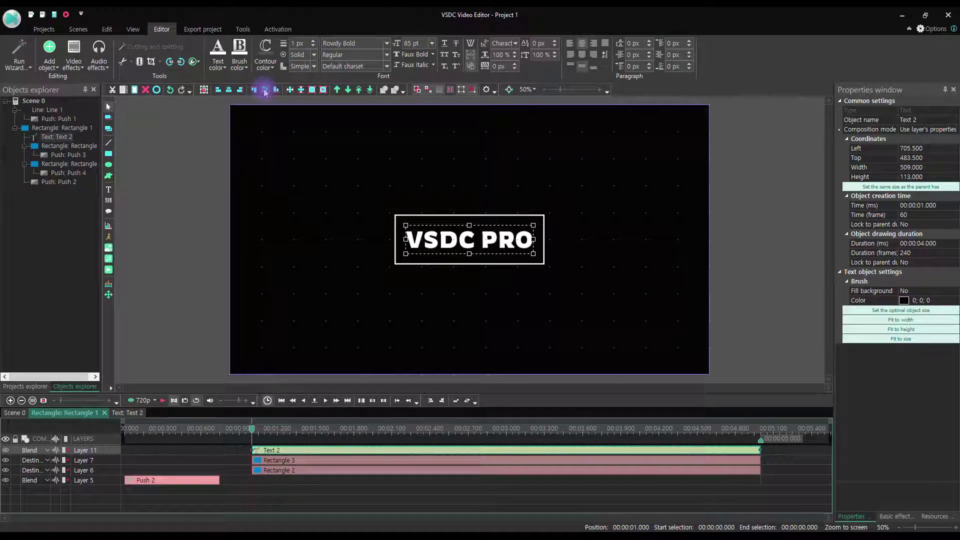
left_click(190, 307)
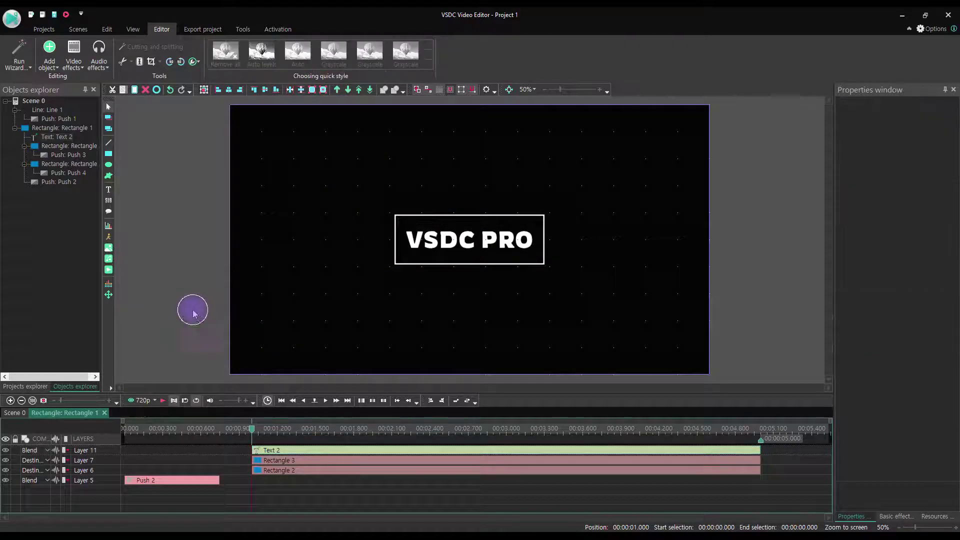
left_click(274, 429)
left_click_drag(300, 435, 375, 430)
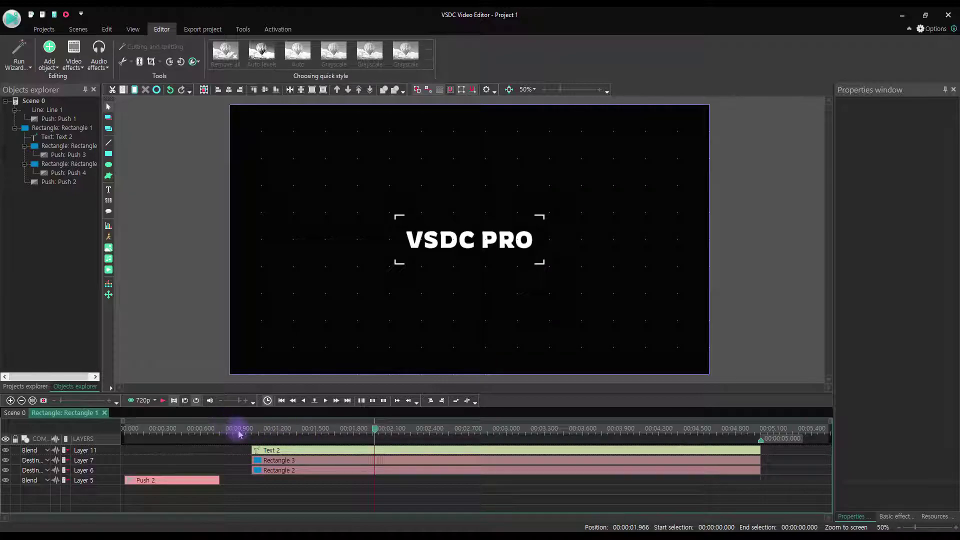
double_click(279, 452)
right_click(279, 450)
mouse_move(320, 385)
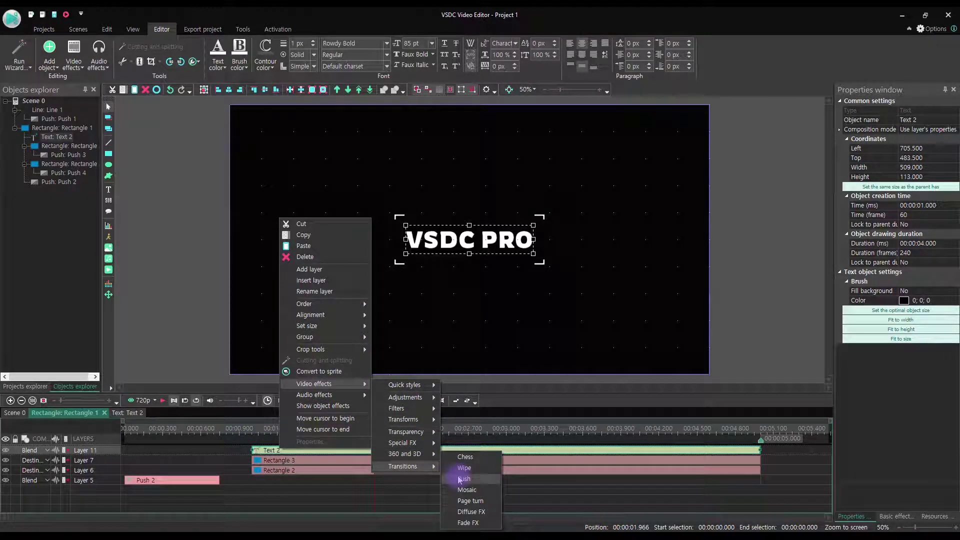
left_click(245, 419)
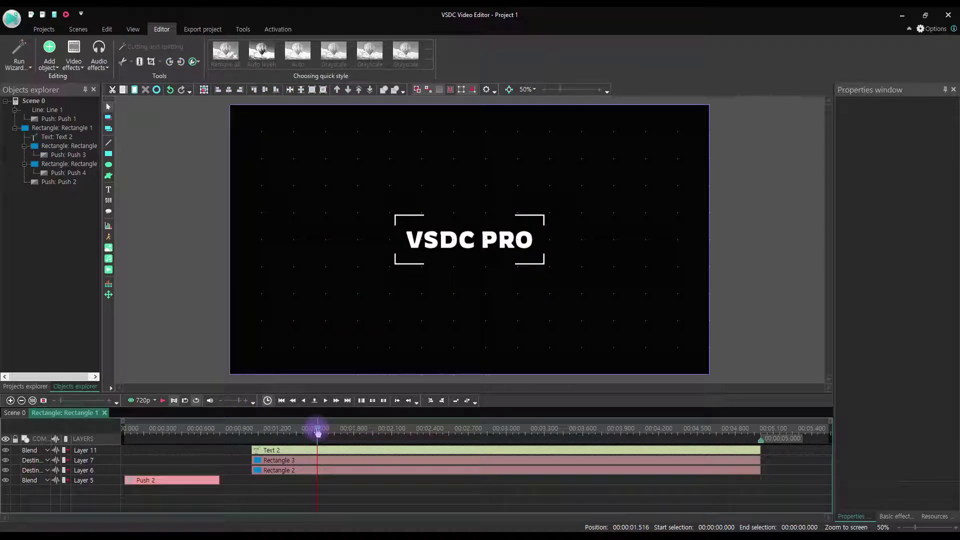
Duplicate the VSDC PRO text object onto a new layer within Rectangle 1
left_click(294, 452)
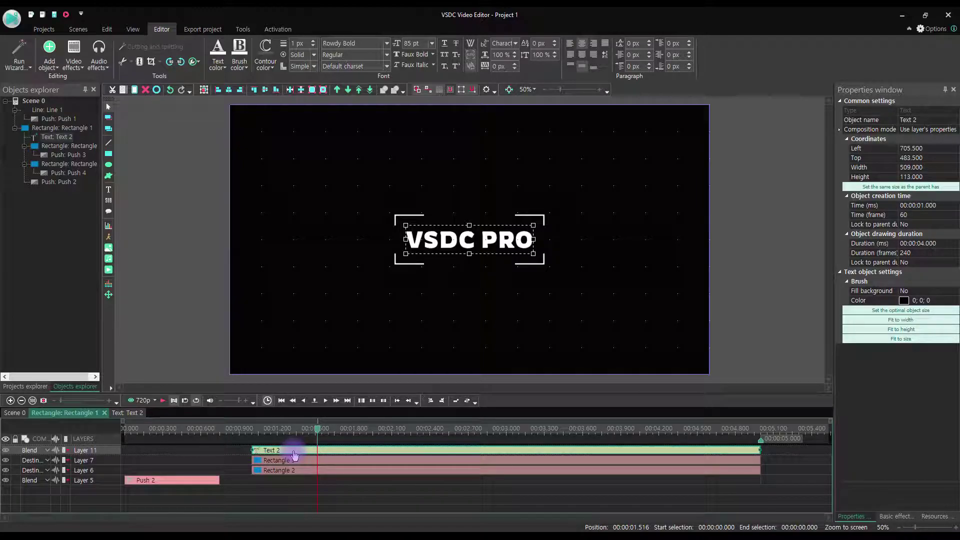
key("ctrl+c")
key("ctrl+v")
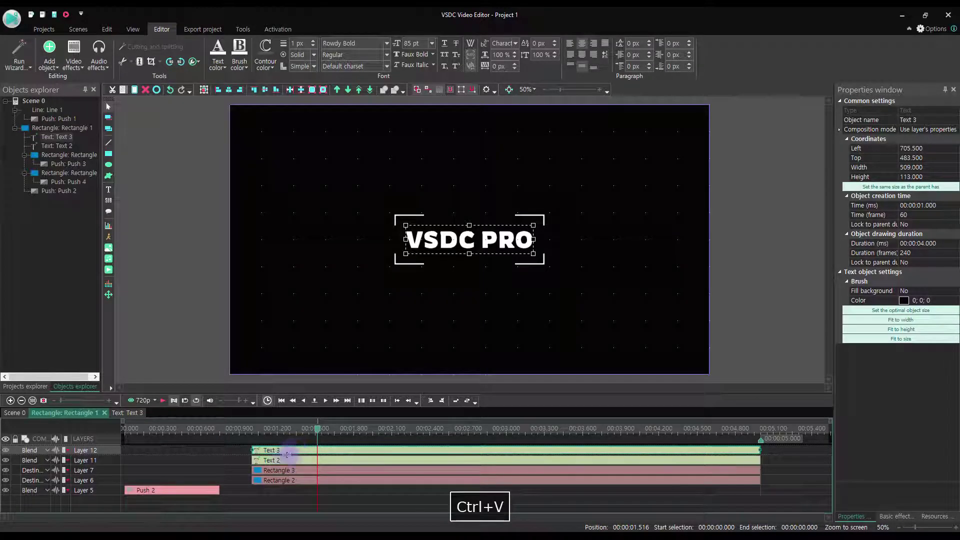
Place the timeline cursor at 00:00:01.250 and trim the start of Text 2 to that position
left_click(276, 431)
left_click_drag(286, 432, 285, 433)
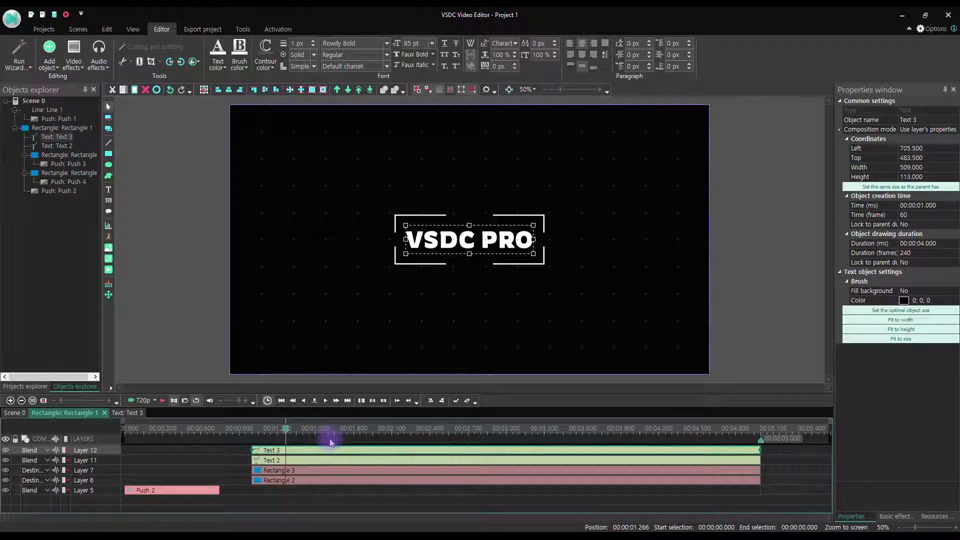
left_click(279, 461)
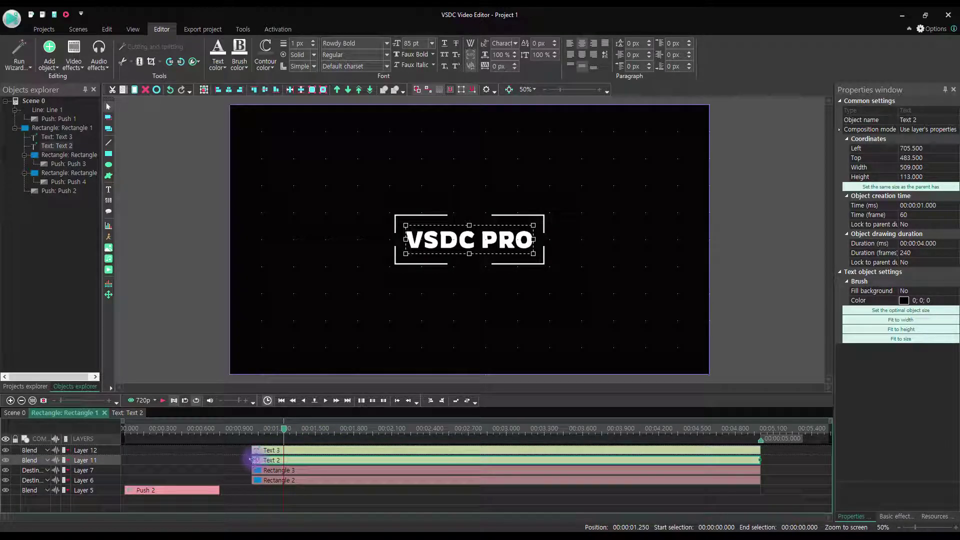
left_click_drag(251, 459, 278, 461)
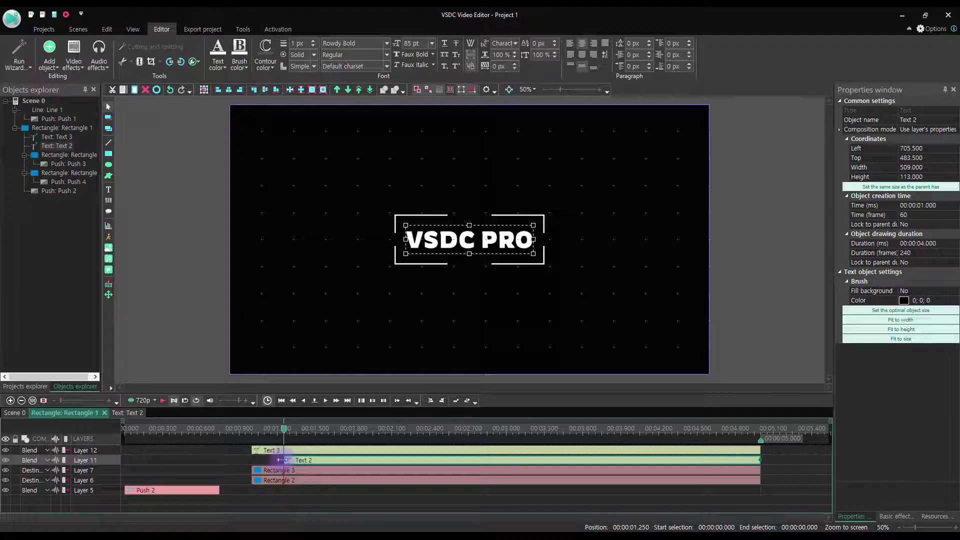
left_click(350, 506)
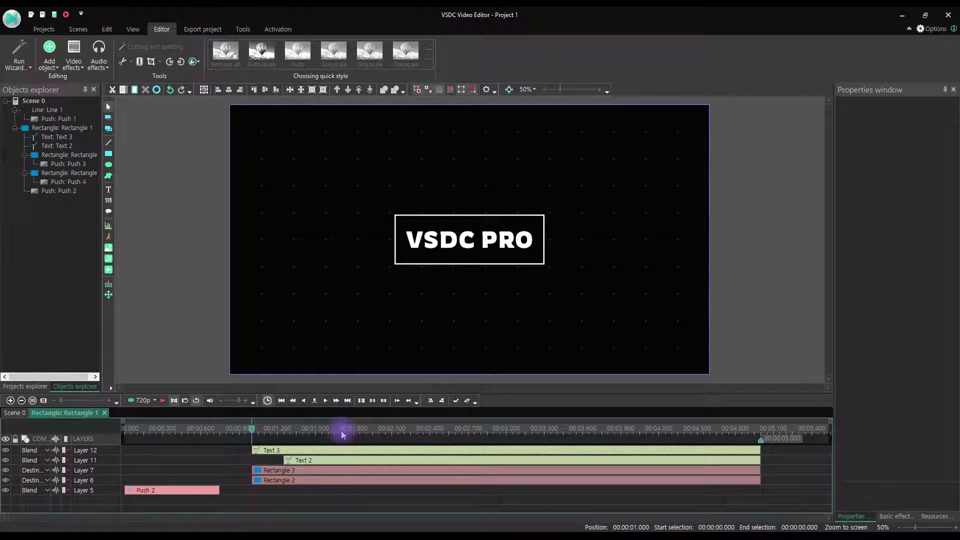
Add a Zoom effect inside Rectangle 1 for the whole parent duration on a new layer and move it below both text layers
left_click(383, 433)
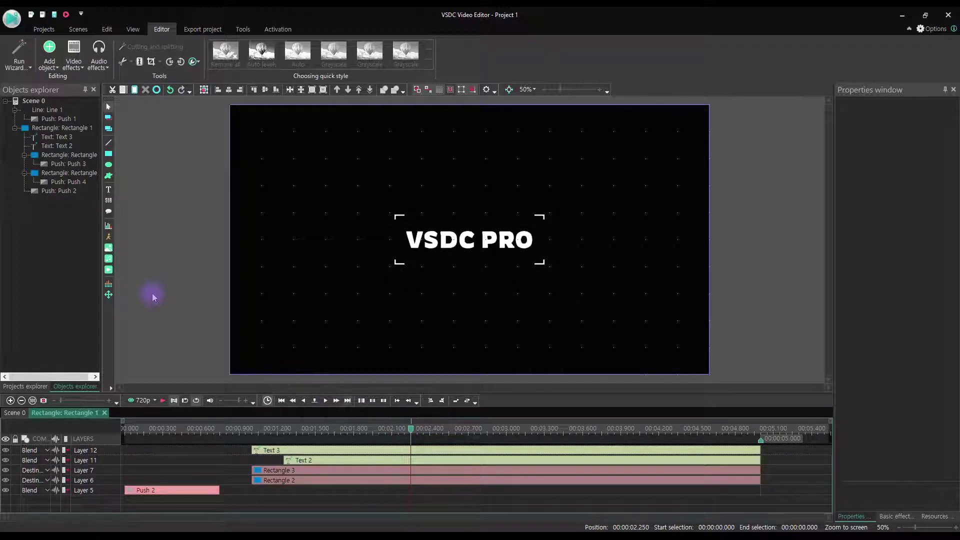
right_click(180, 292)
mouse_move(247, 445)
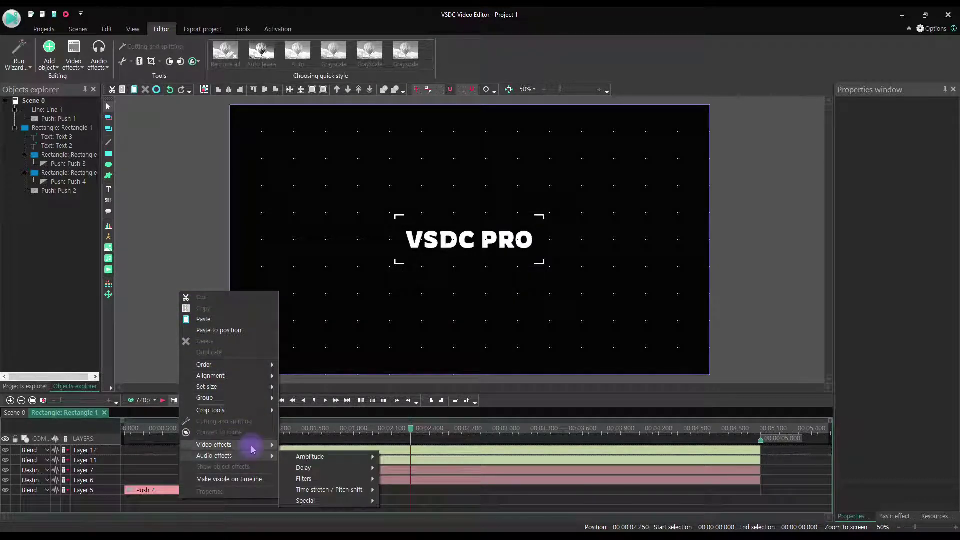
mouse_move(317, 475)
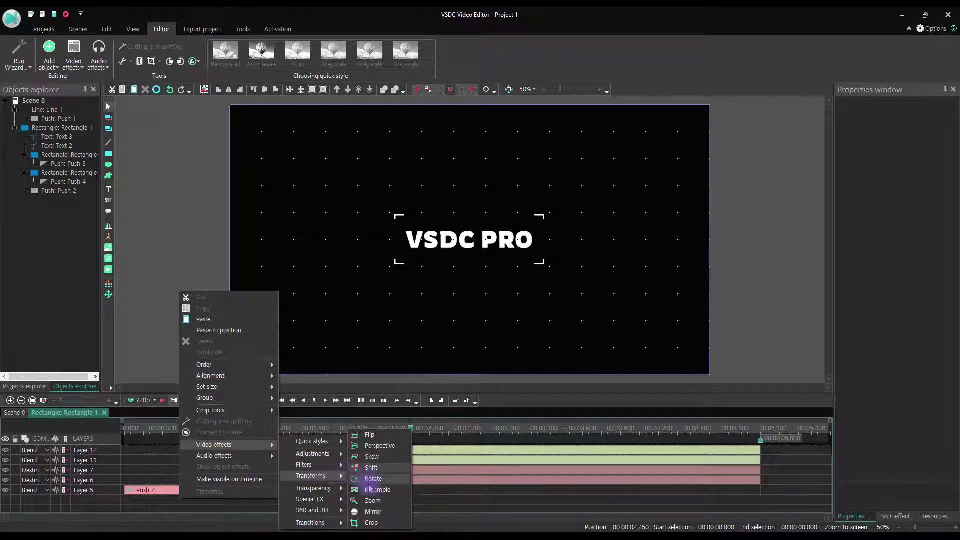
left_click(370, 497)
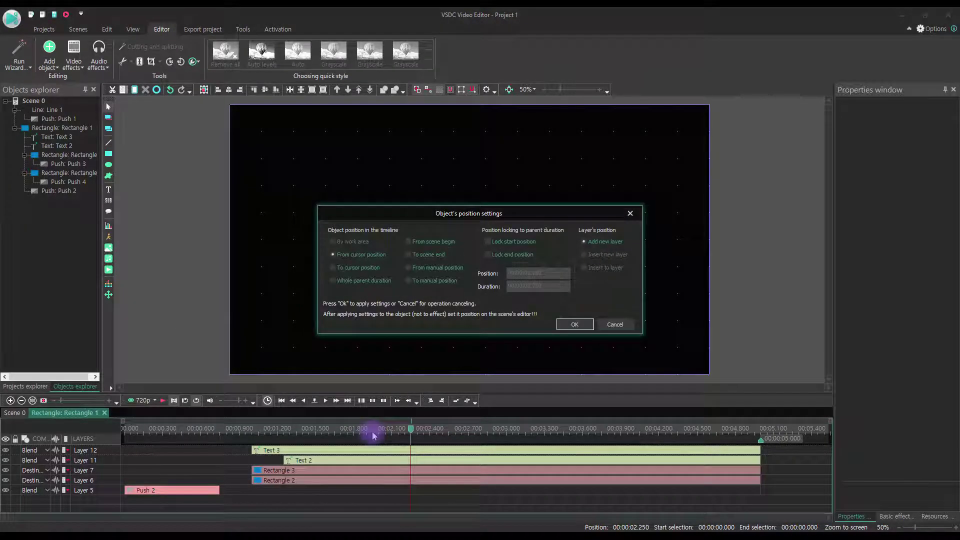
left_click(357, 281)
left_click(575, 324)
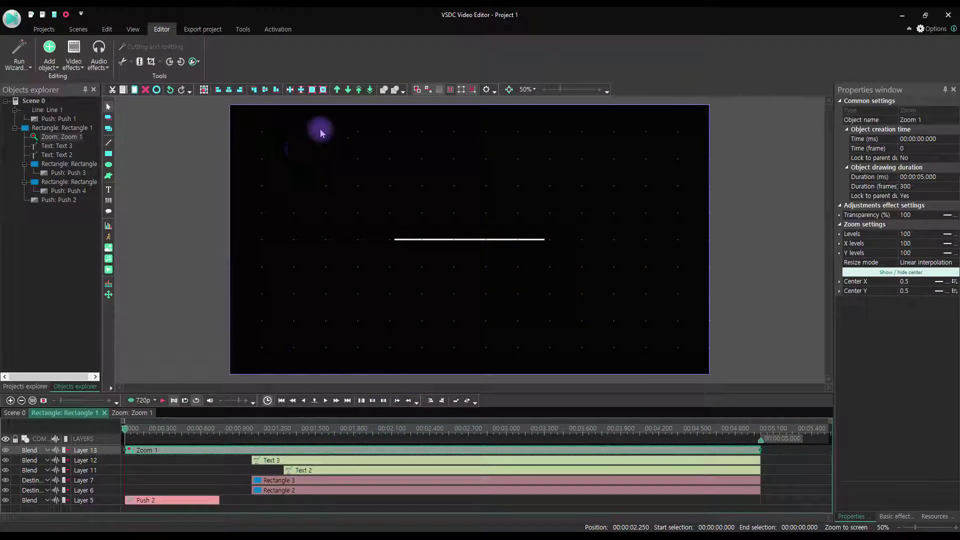
left_click(348, 90)
left_click(349, 90)
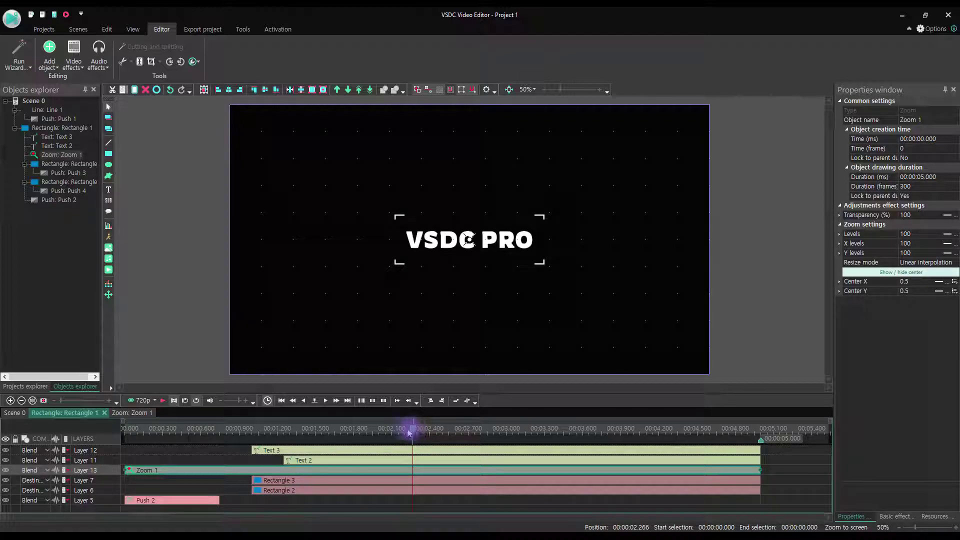
Open the Zoom effect's Levels graph and add a point at 00:00:02.250 with value 100
key("Right")
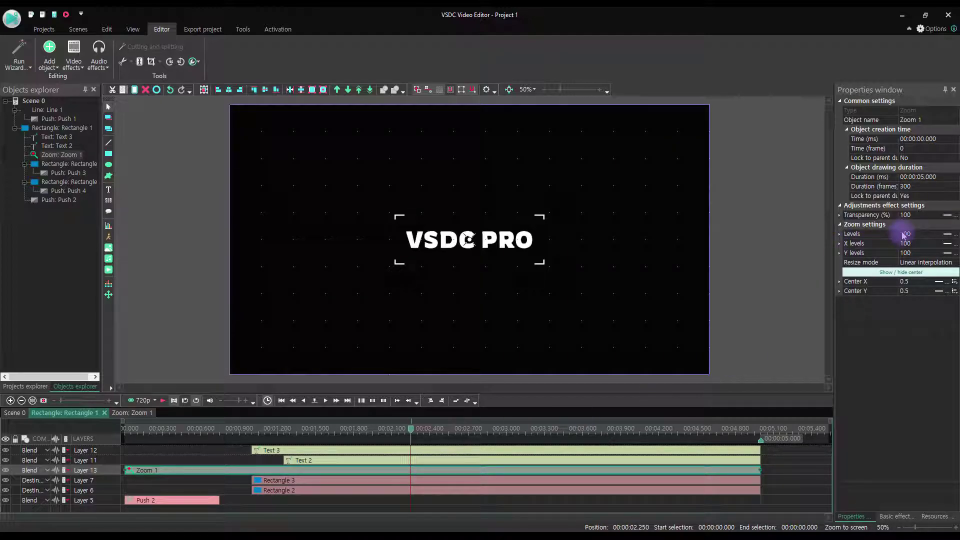
left_click(955, 235)
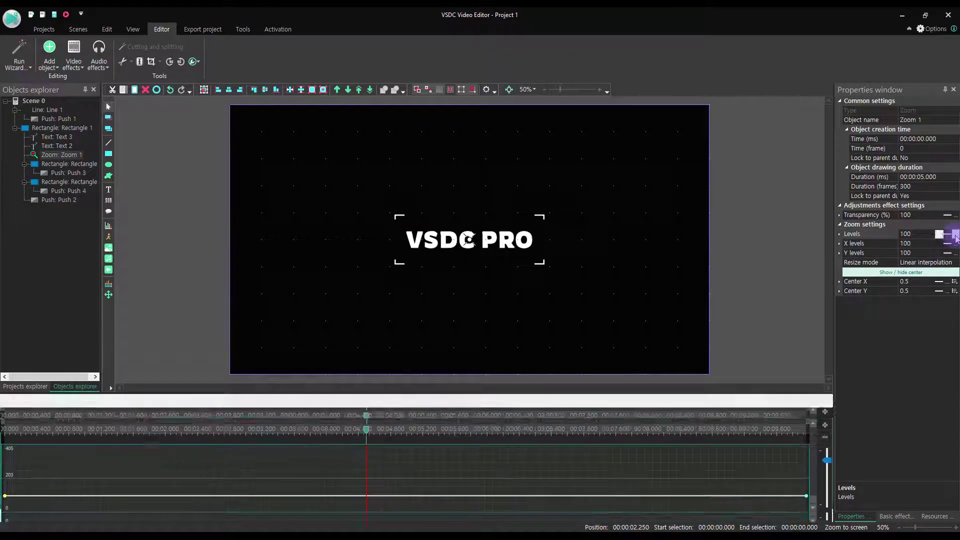
left_click(366, 497)
double_click(401, 401)
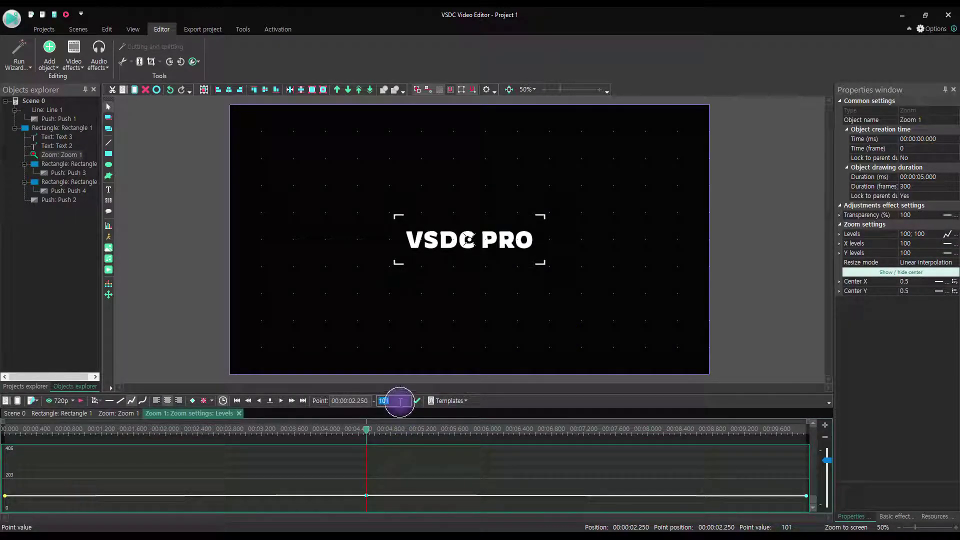
type("100")
key("Return")
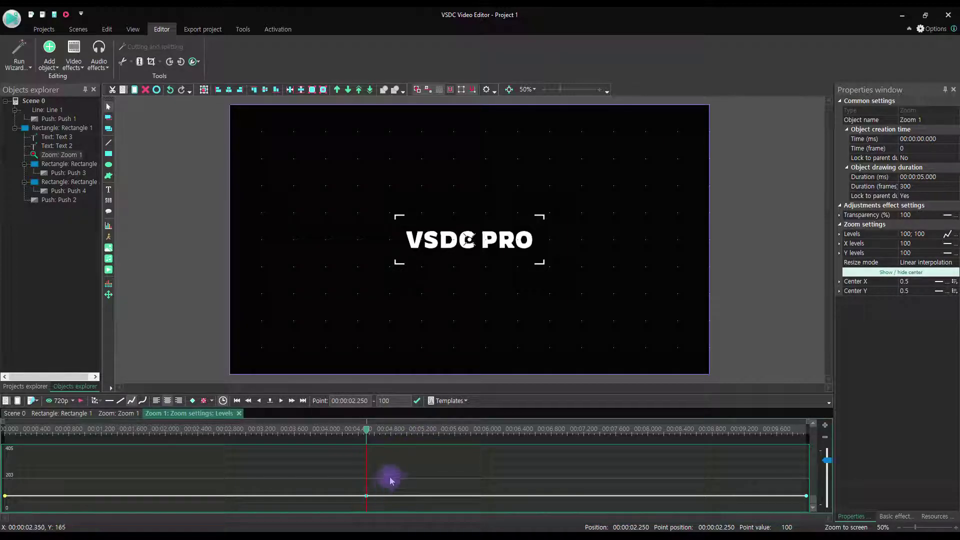
Add a point to the zoom Levels graph at 00:00:02.750 with value 120
left_click(447, 431)
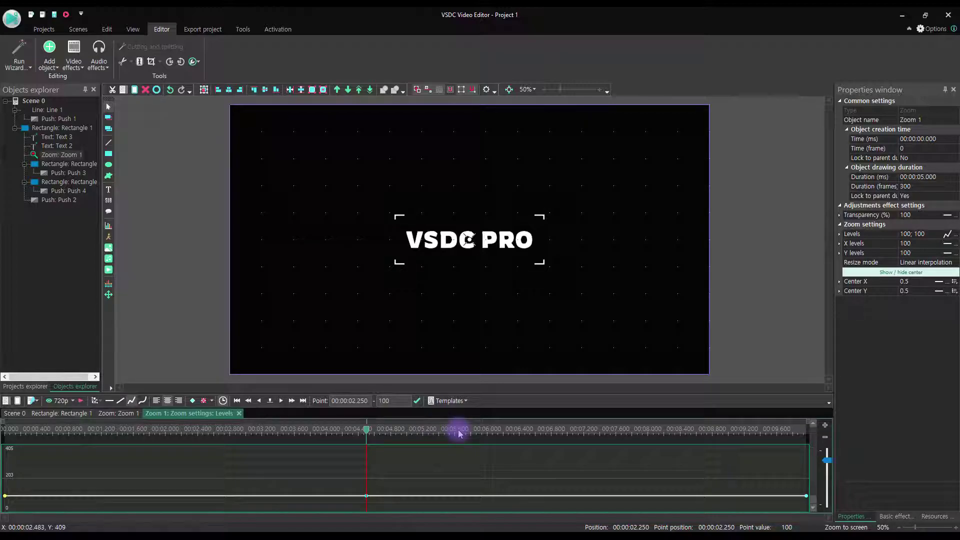
key("Left")
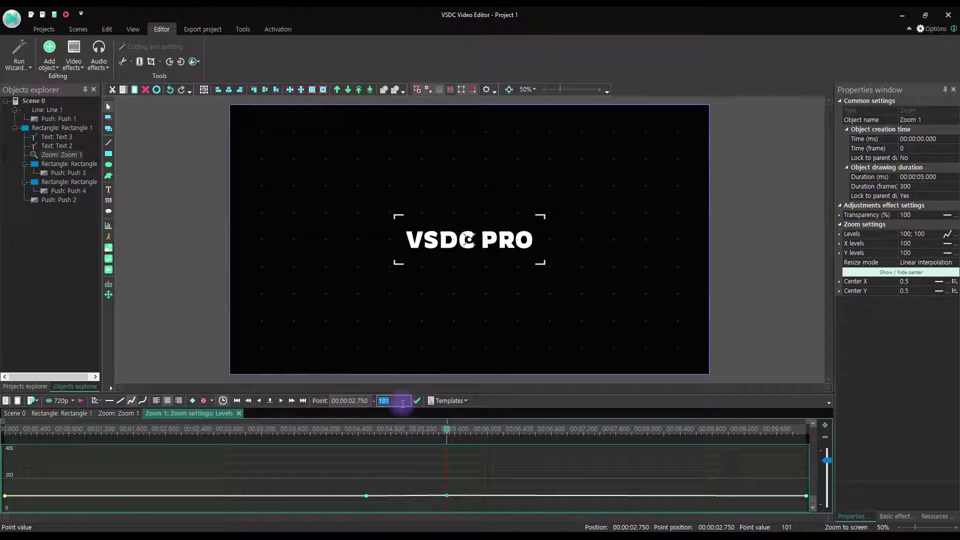
type("120")
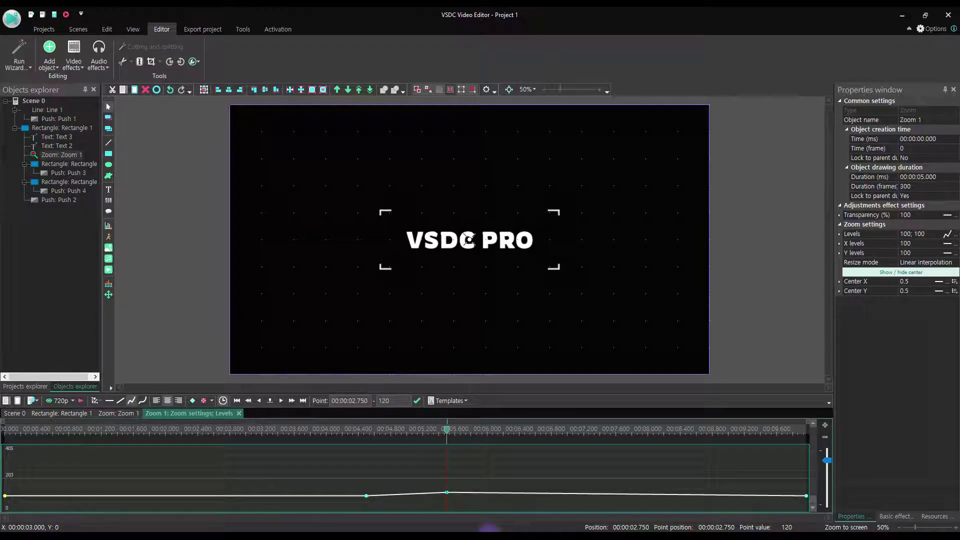
Add a point to the zoom Levels graph at 00:00:04.000 with value 120
left_click(574, 432)
key("Right")
key("Right")
key("Right")
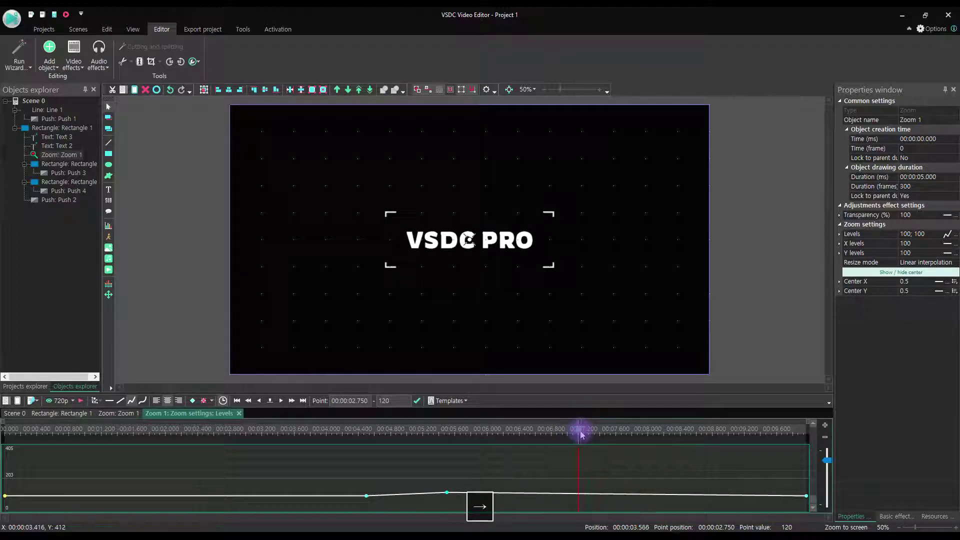
key("Right")
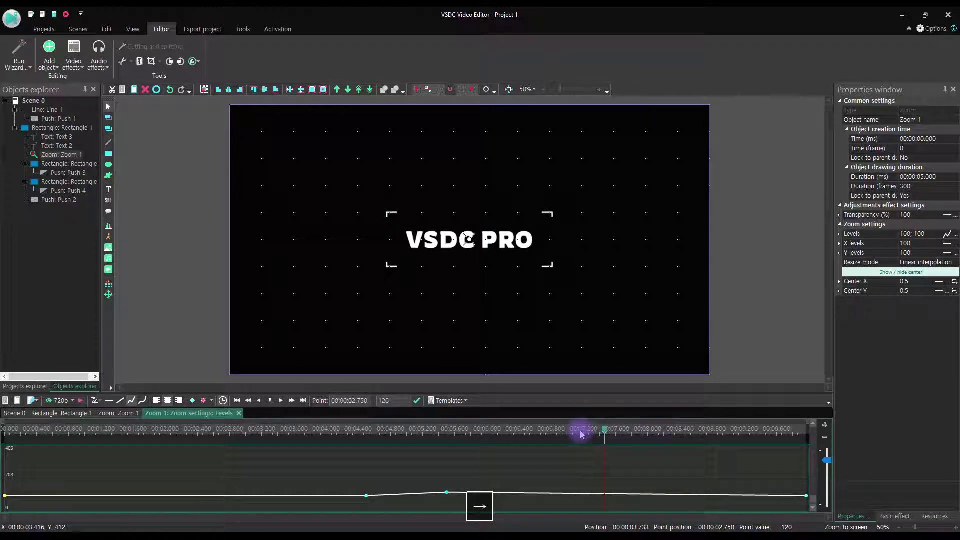
key("Right")
key("Right")
key("Right")
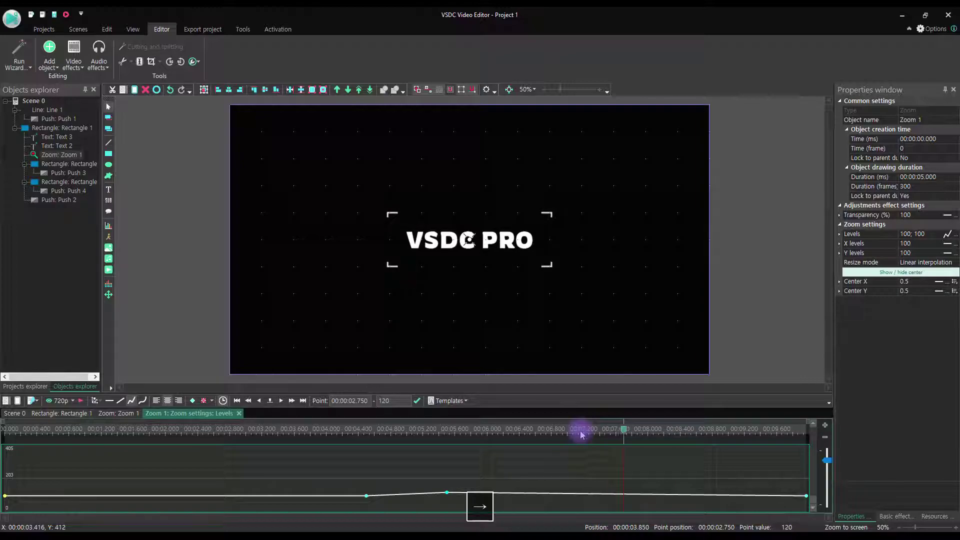
key("Right")
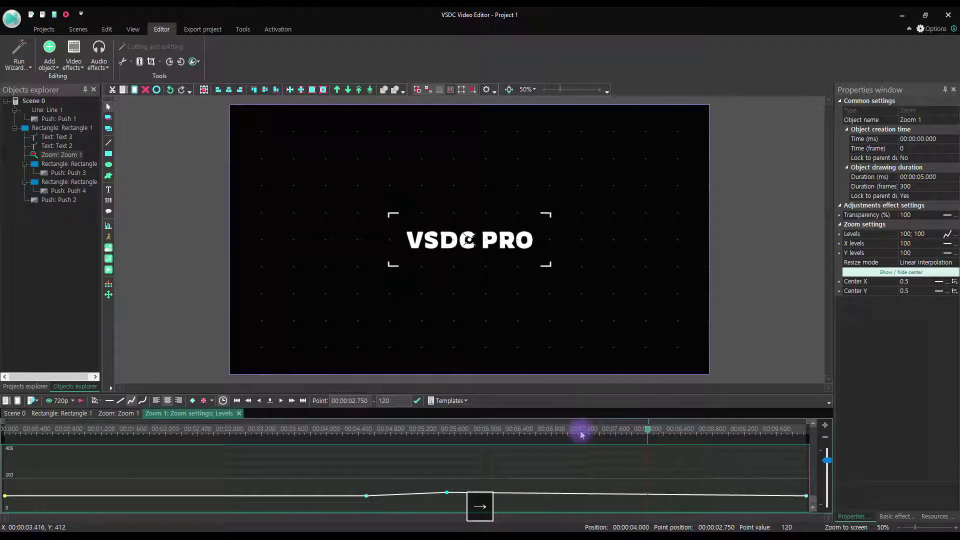
left_click(648, 496)
left_click(391, 403)
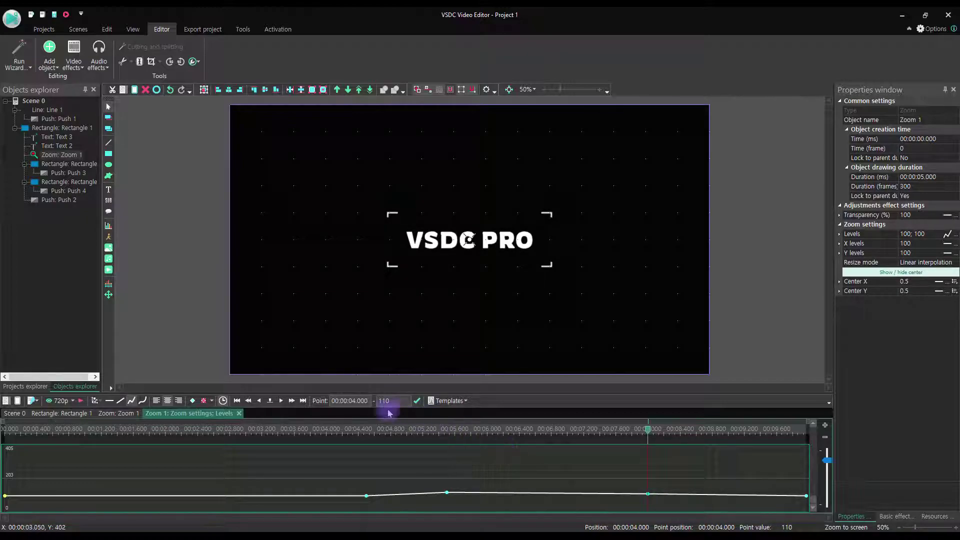
type("12")
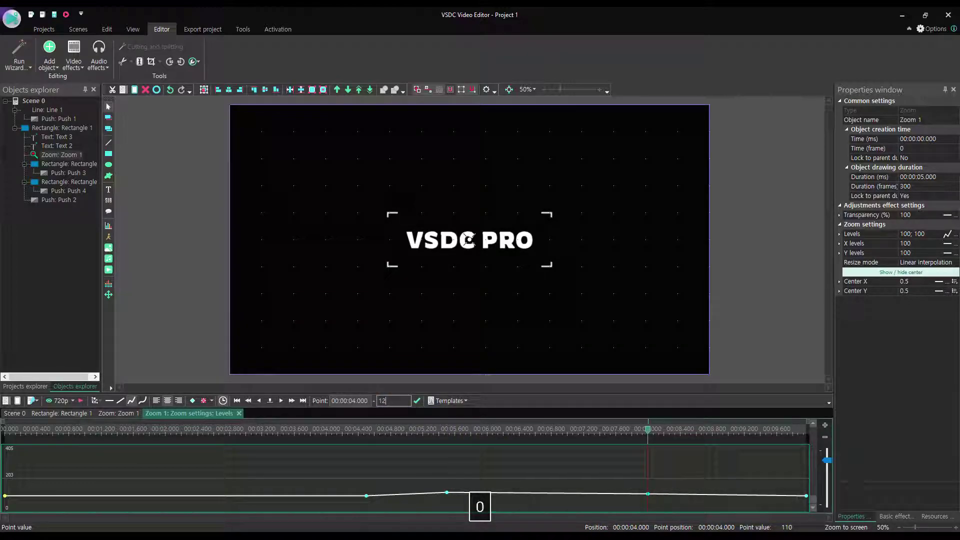
key("Return")
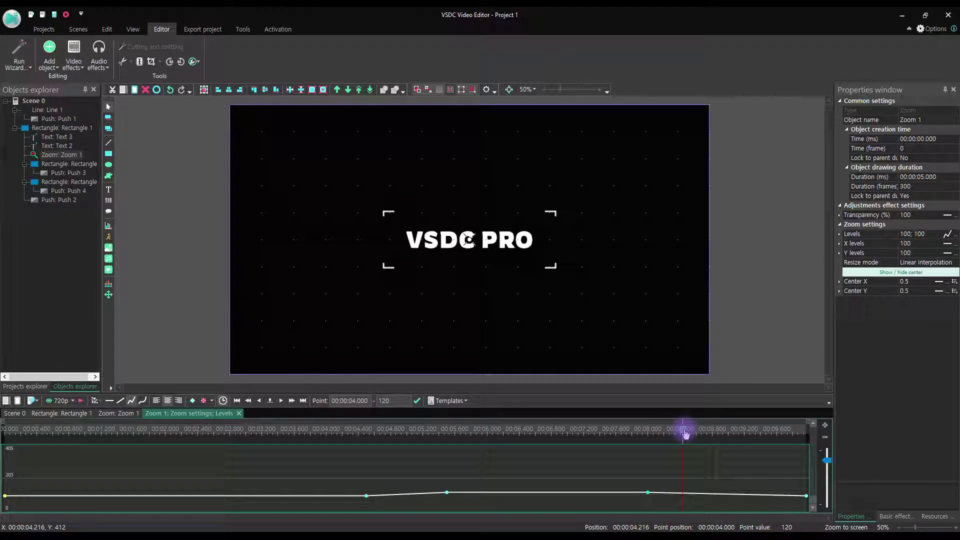
Add a Levels graph point at 00:00:04.250 with value 100 and return to the Rectangle 1 timeline
key("Right")
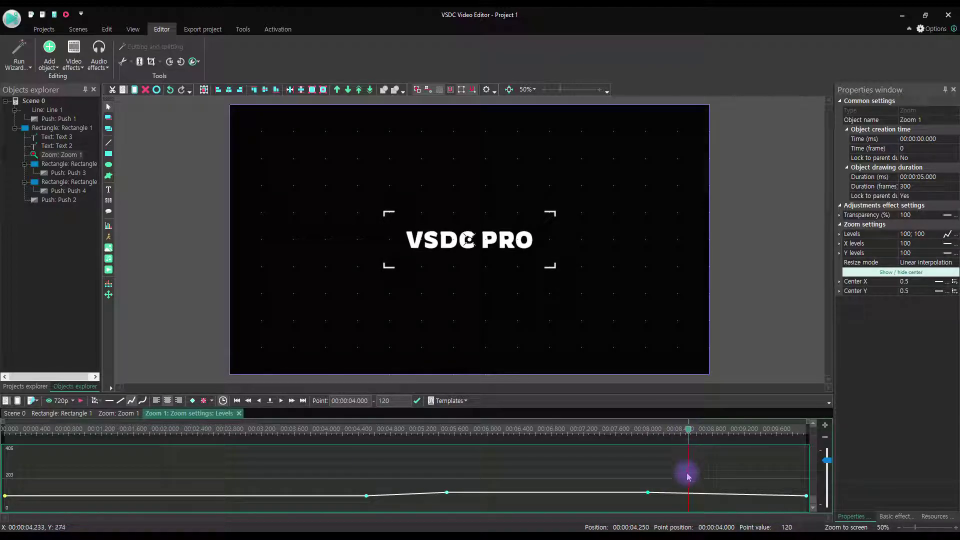
double_click(689, 495)
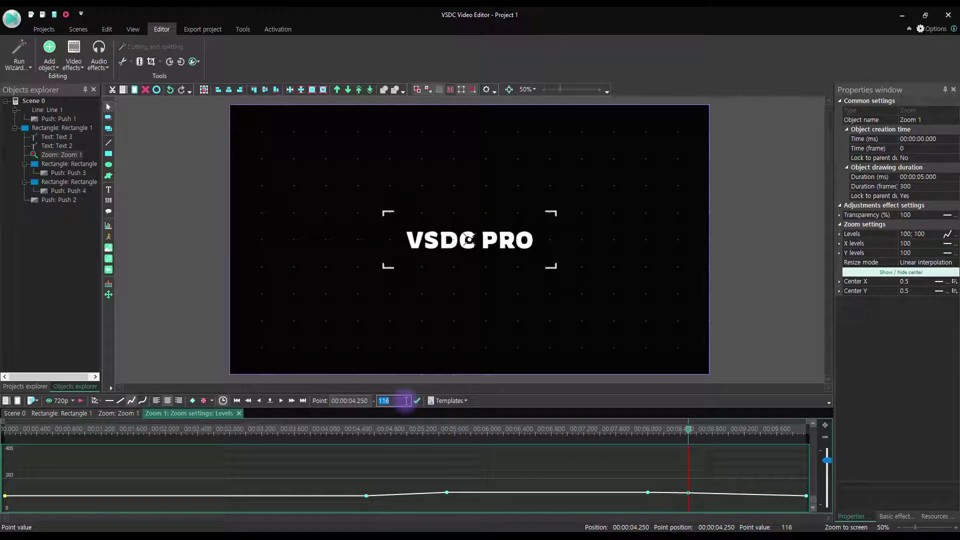
type("100")
key("Return")
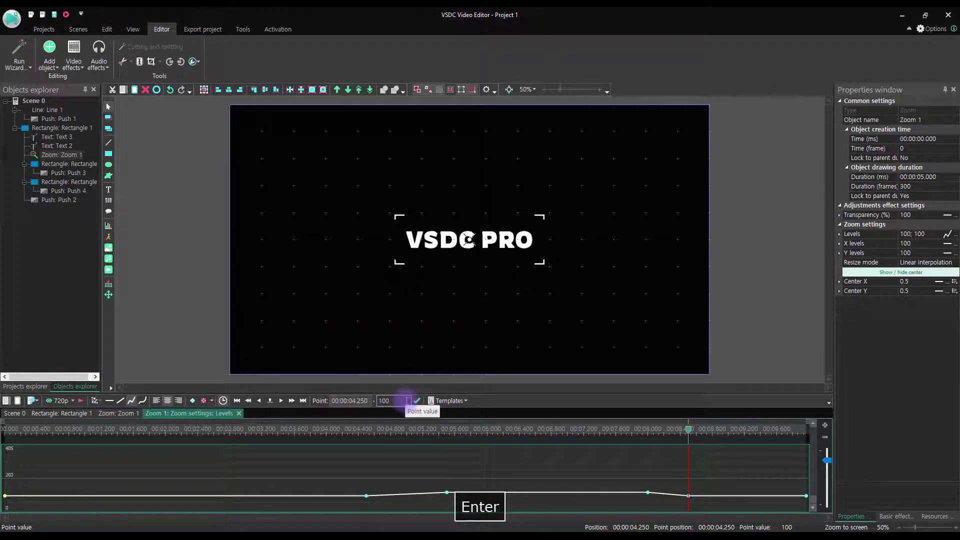
left_click(199, 354)
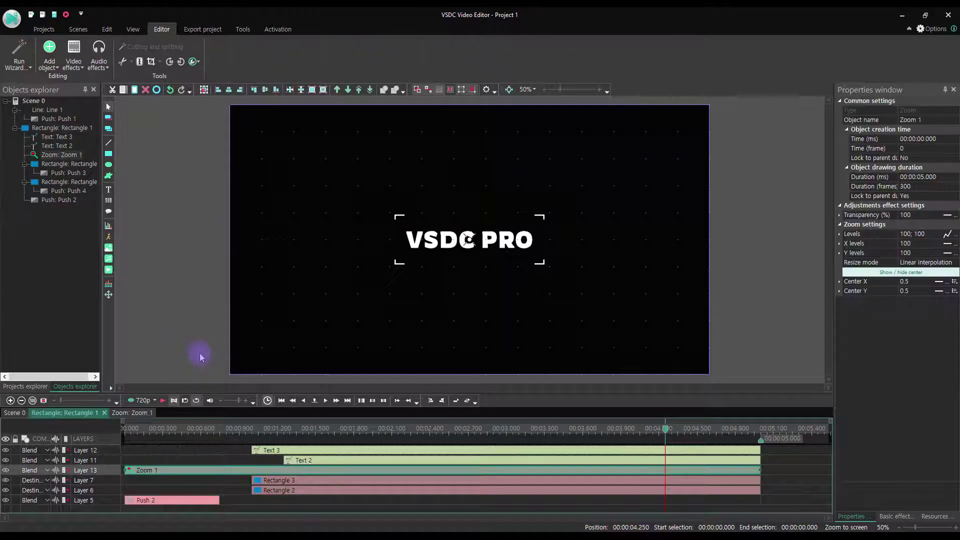
Preview the animated title from the Rectangle 1 timeline, stop playback and clear the selection
left_click(162, 400)
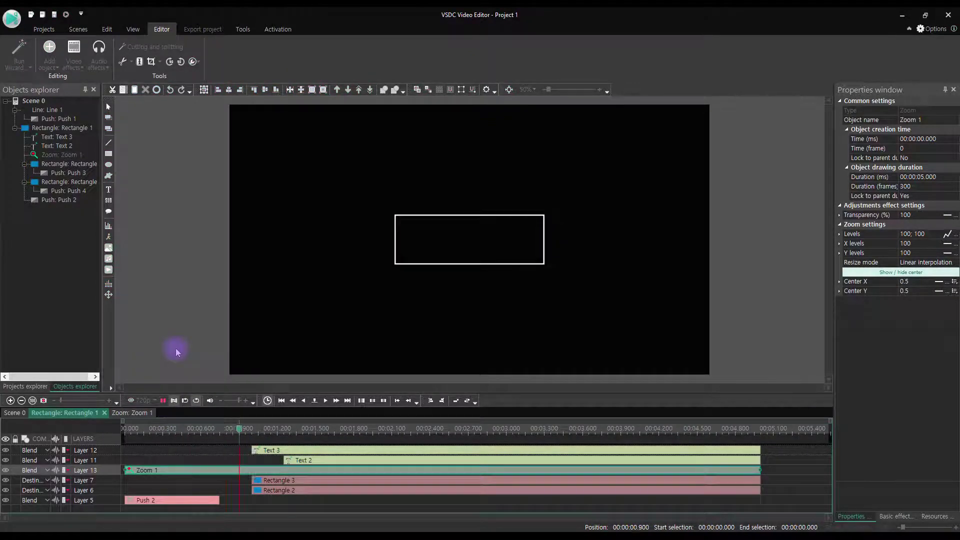
left_click(162, 395)
left_click(186, 313)
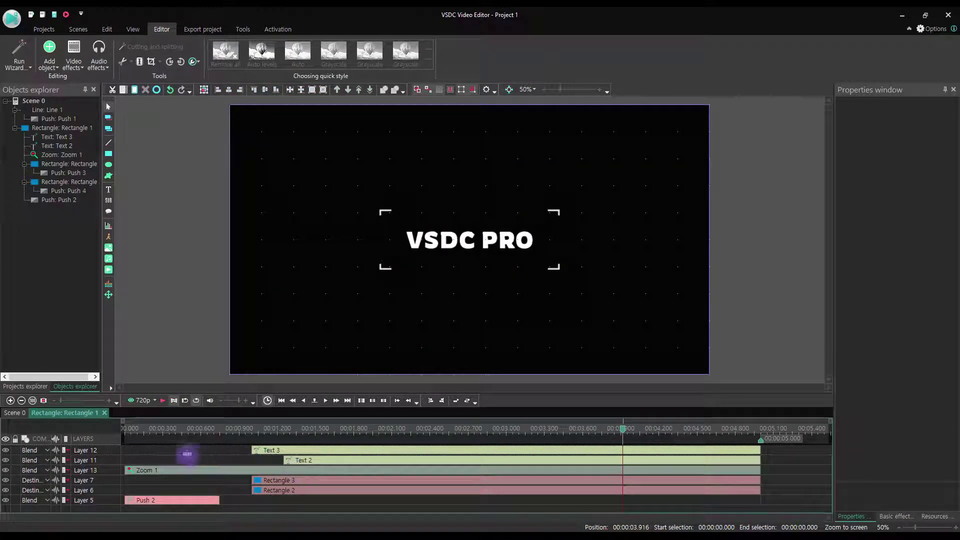
Apply a Zoom transform effect to Text 3, lasting the whole parent duration
left_click(279, 452)
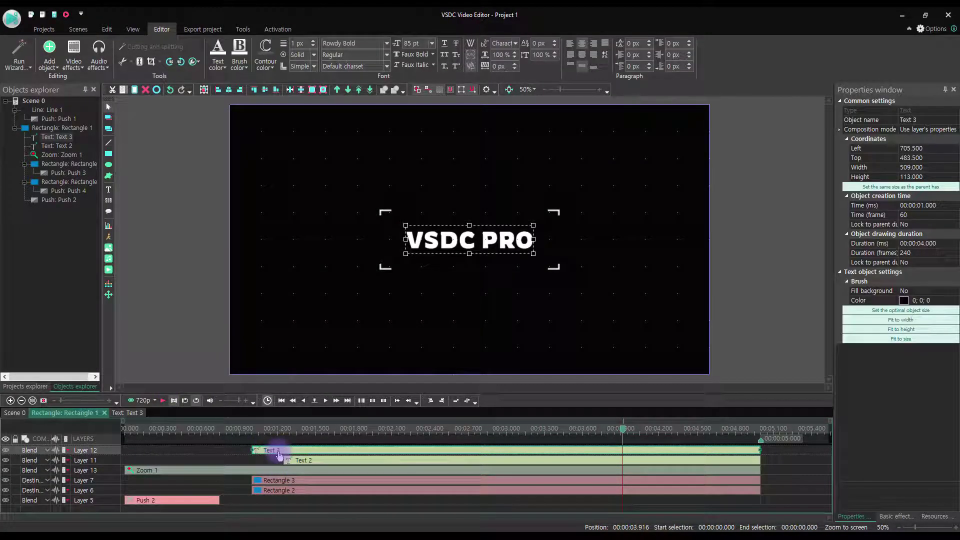
double_click(279, 453)
right_click(279, 451)
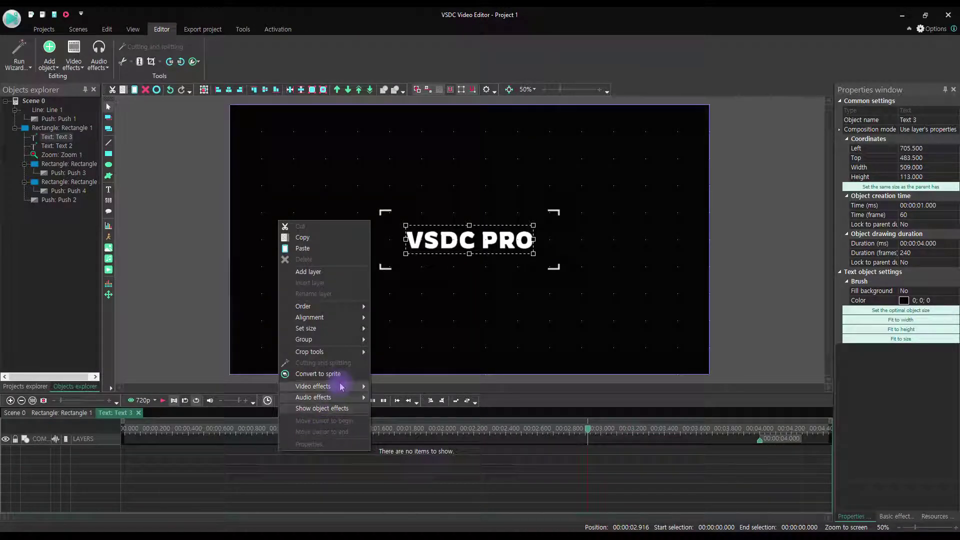
mouse_move(342, 387)
mouse_move(403, 422)
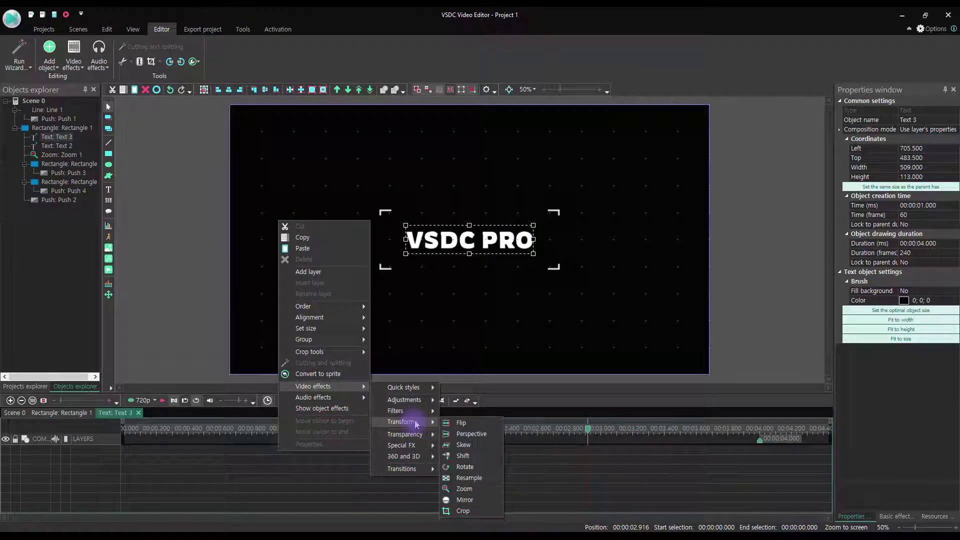
left_click(463, 490)
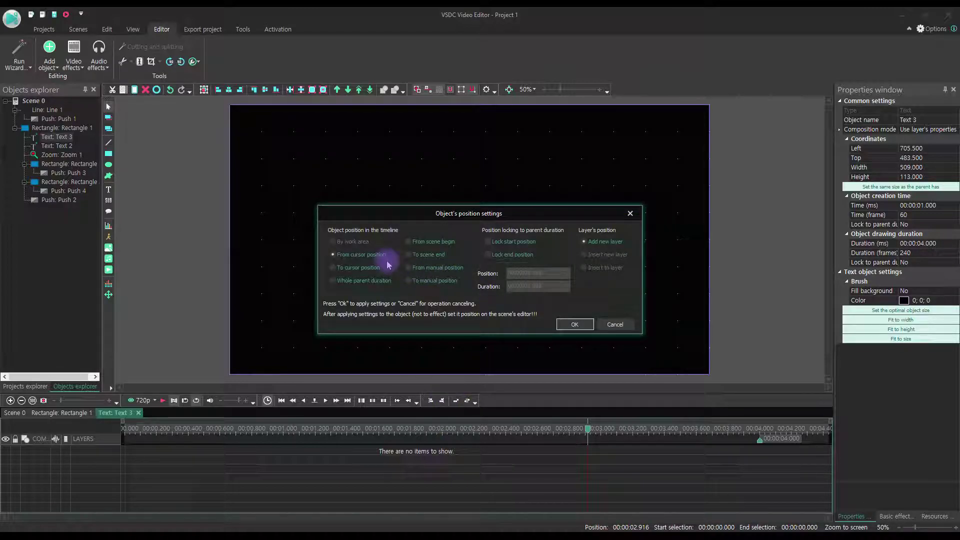
left_click(383, 259)
left_click(334, 279)
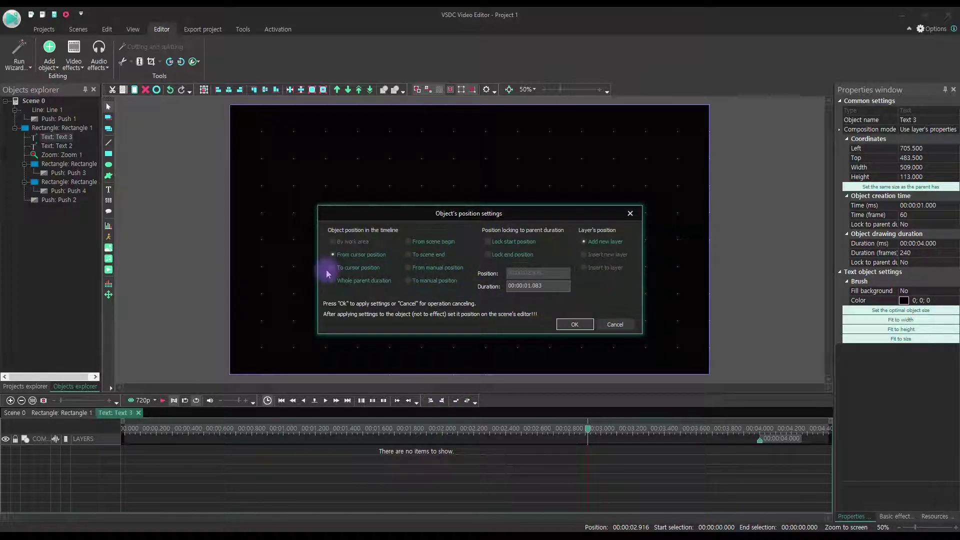
left_click(568, 324)
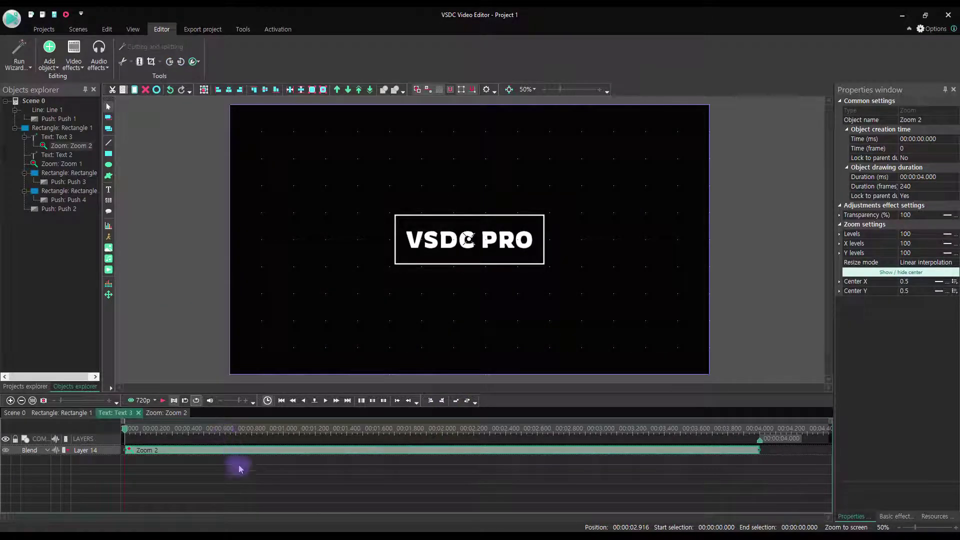
Open the Levels graph of Text 3's zoom and add a point at 00:00:00.750 with value 100
left_click_drag(225, 430, 265, 430)
key("Right")
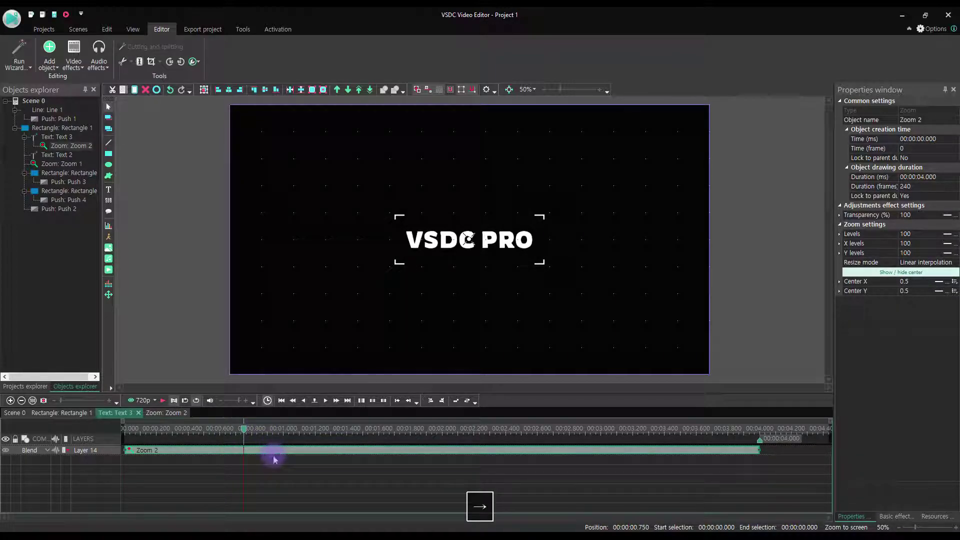
left_click(956, 235)
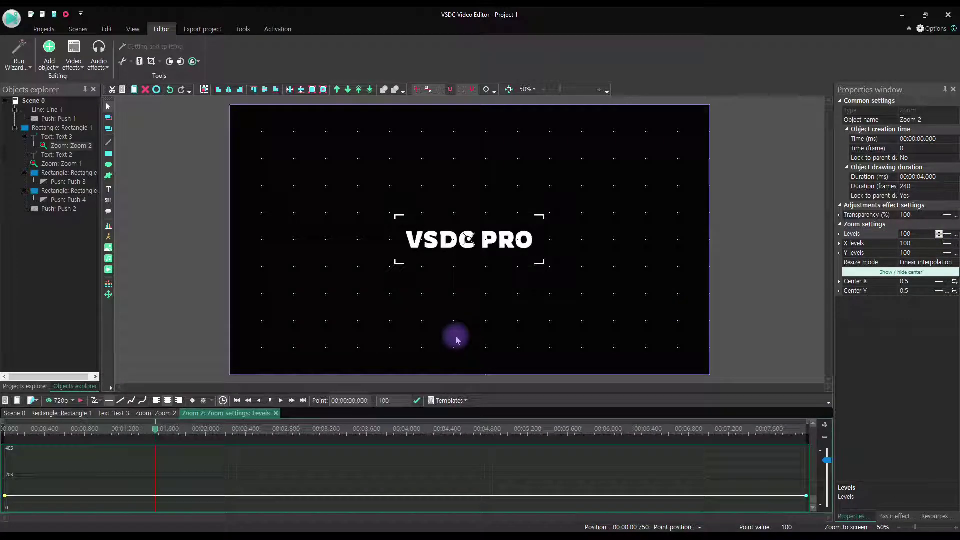
left_click(155, 497)
left_click(384, 401)
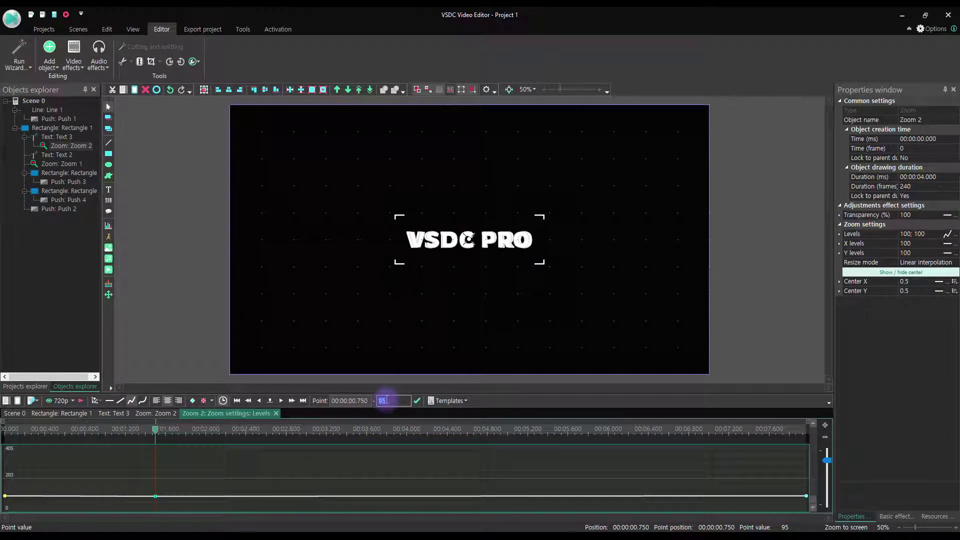
type("100")
key("Return")
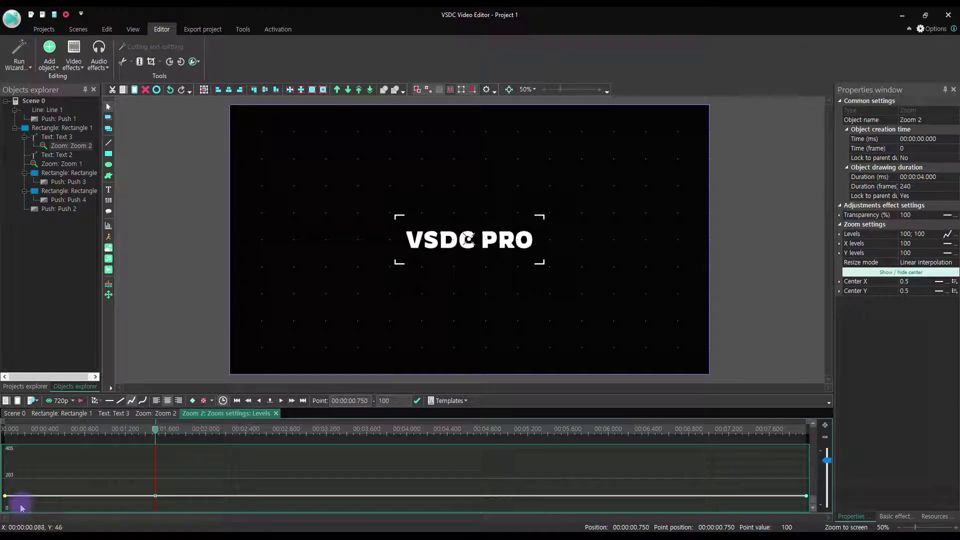
Set the starting point of Text 3's zoom Levels graph to 500 and return to the Rectangle 1 timeline
left_click(5, 496)
left_click(389, 401)
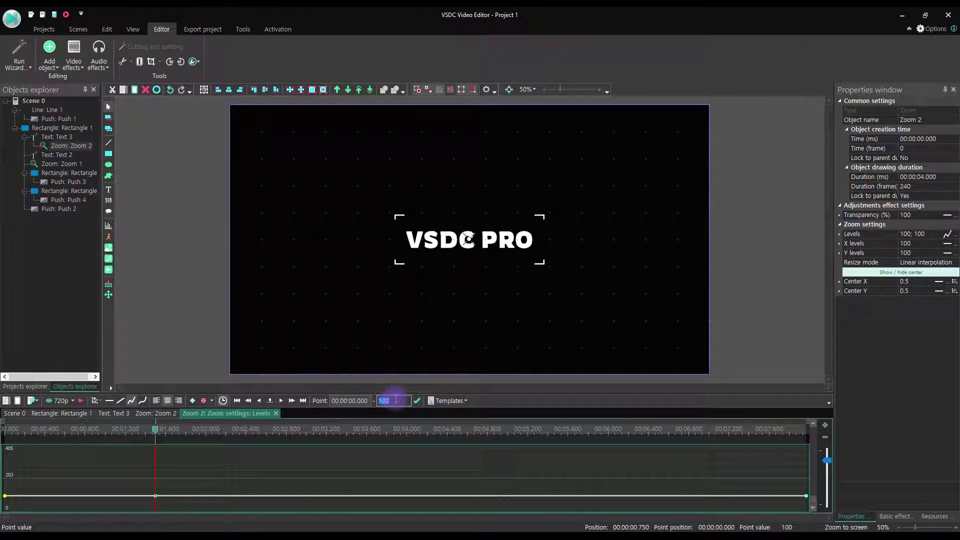
type("5")
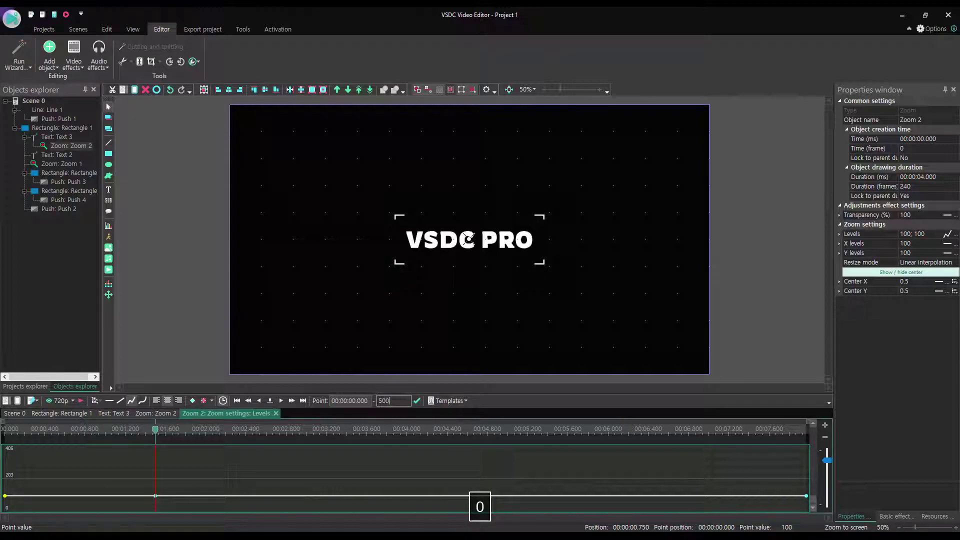
key("Return")
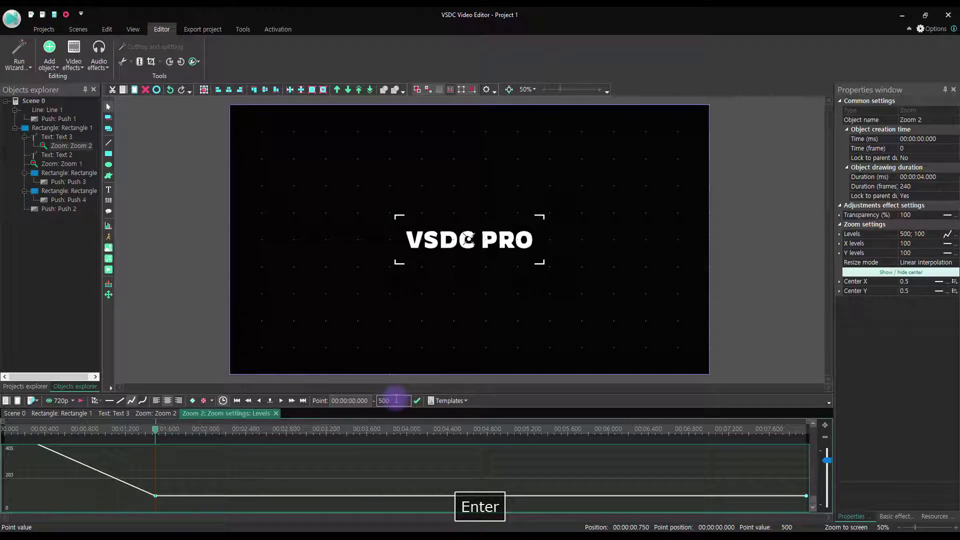
left_click(191, 318)
left_click(191, 322)
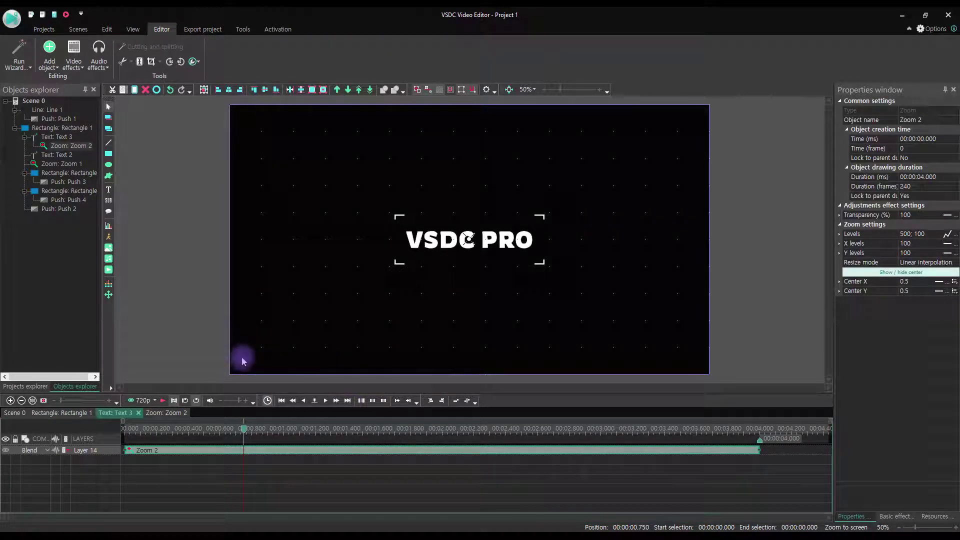
left_click(213, 342)
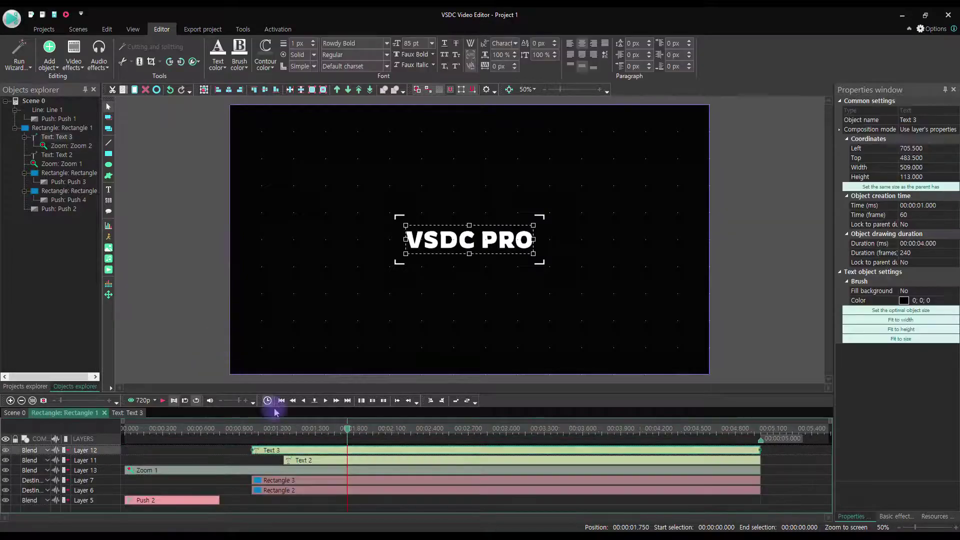
Place the cursor at 00:00:02.500 midway along the rise in Zoom 1's Levels graph, and return to the Rectangle 1 timeline
left_click(407, 472)
left_click(956, 235)
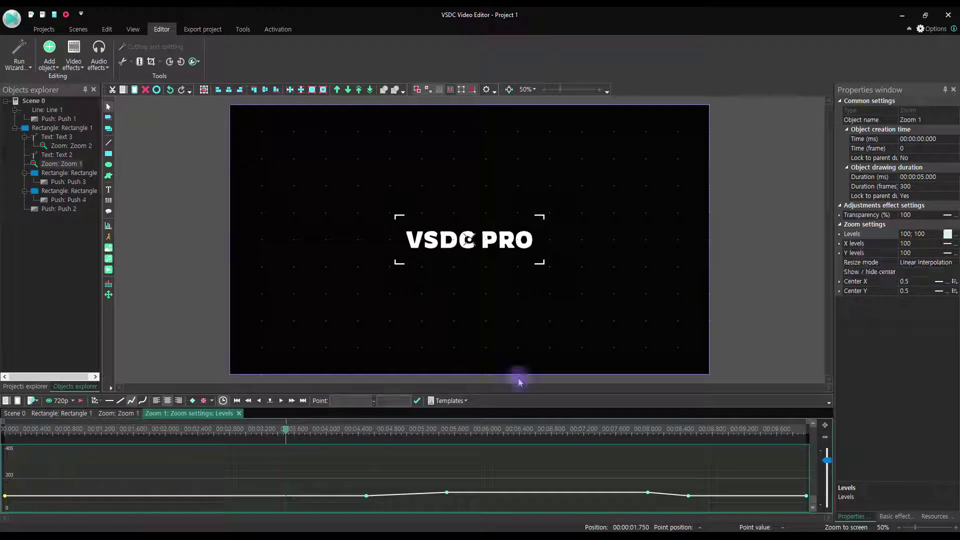
left_click(406, 433)
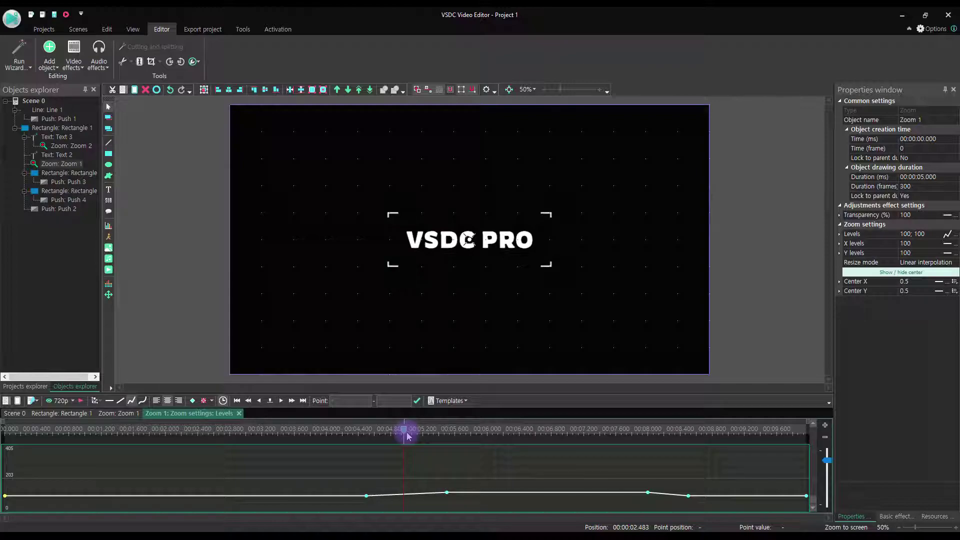
left_click(408, 436)
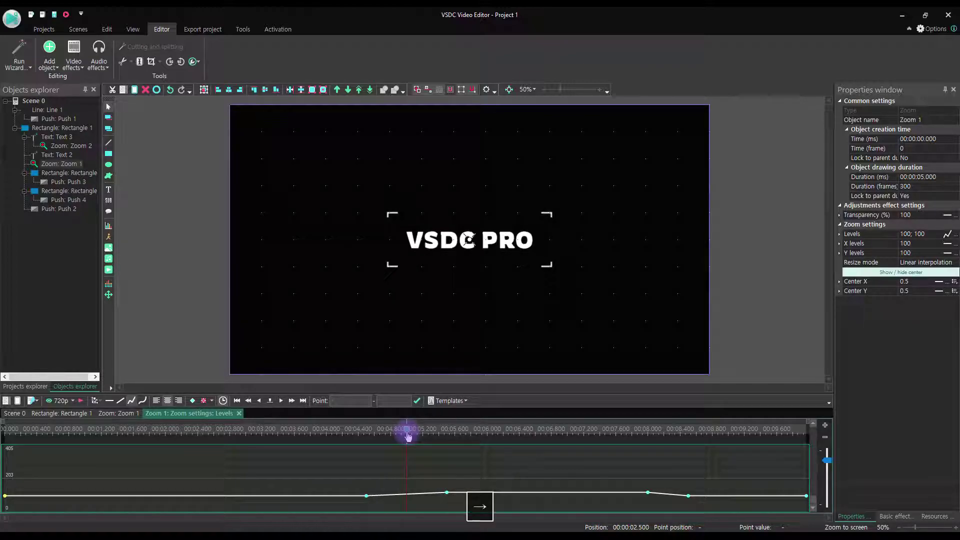
double_click(198, 327)
double_click(199, 328)
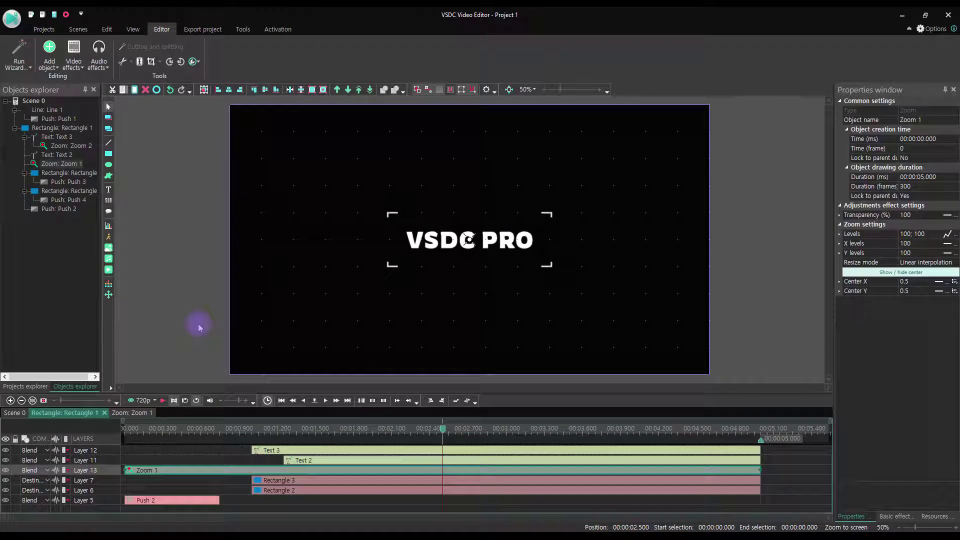
Open the Levels graph of Text 3's zoom and add a point at 00:00:01.500 with value 100
double_click(451, 450)
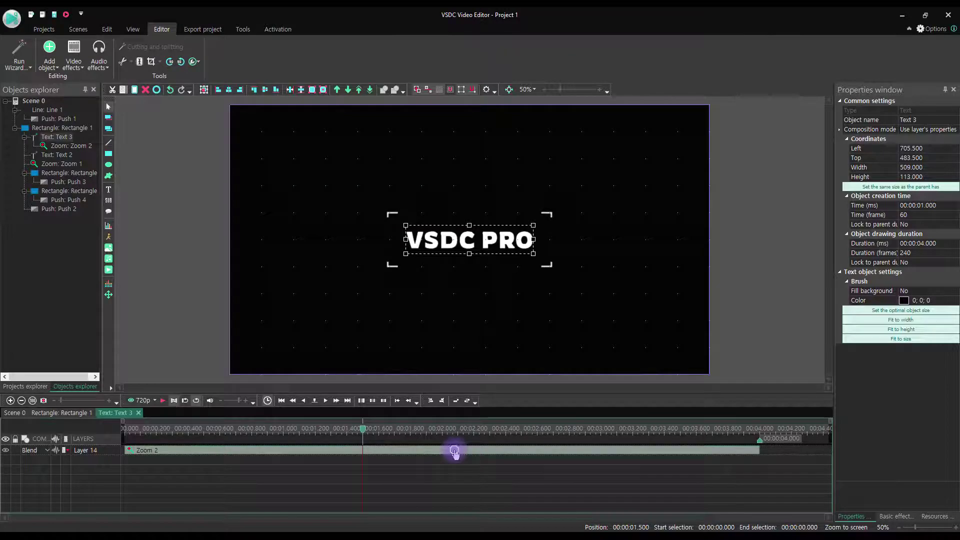
left_click(456, 451)
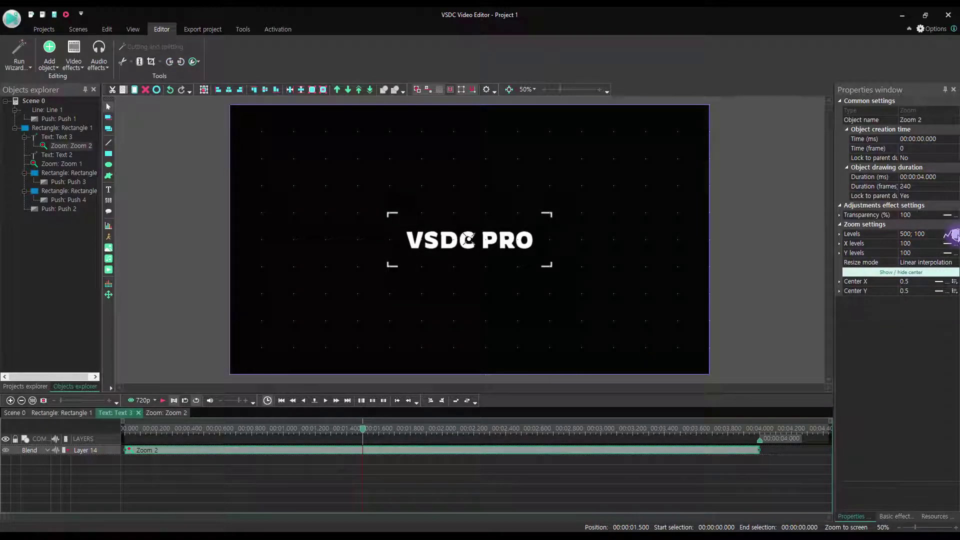
left_click(955, 235)
left_click(307, 515)
double_click(402, 401)
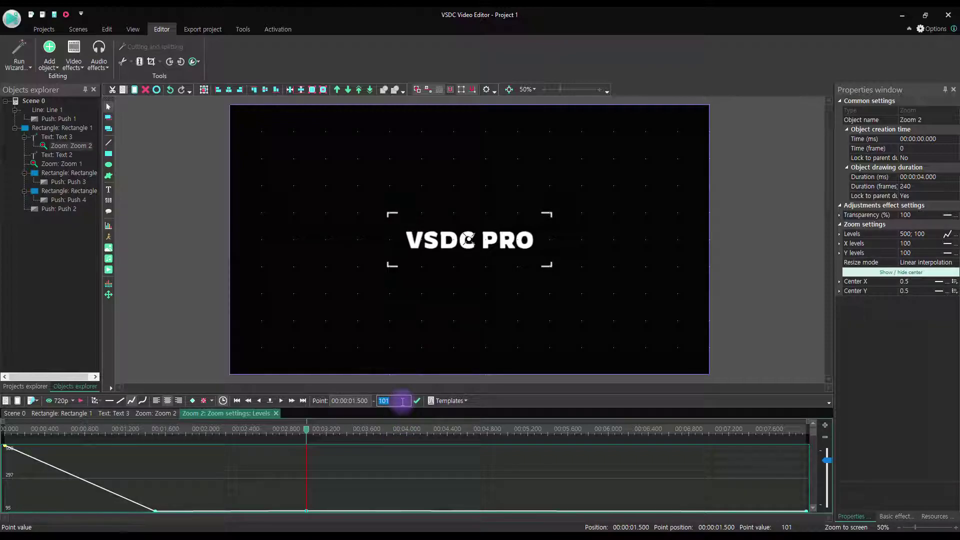
type("100")
key("Return")
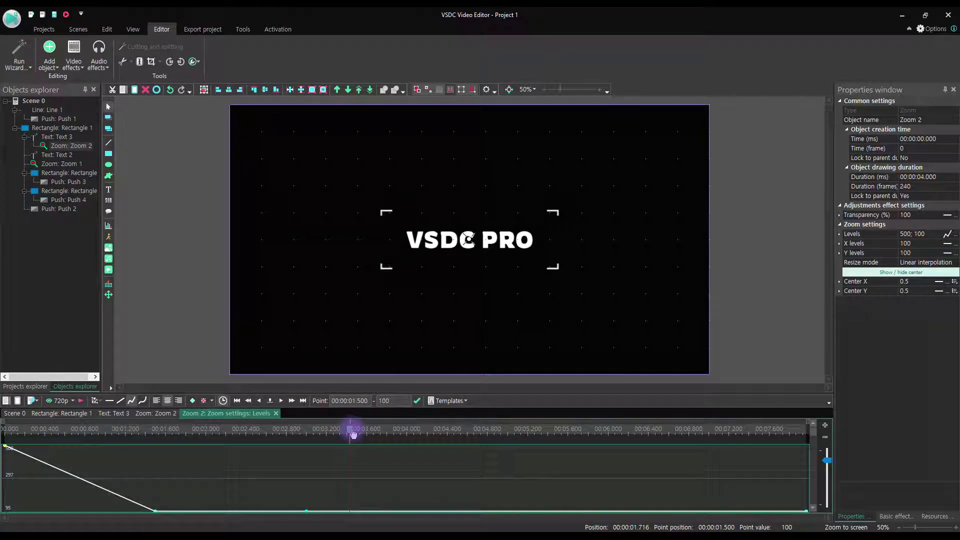
Add a point to Text 3's zoom Levels graph at 00:00:01.750 with value 120 and return to the Rectangle 1 timeline
key("Right")
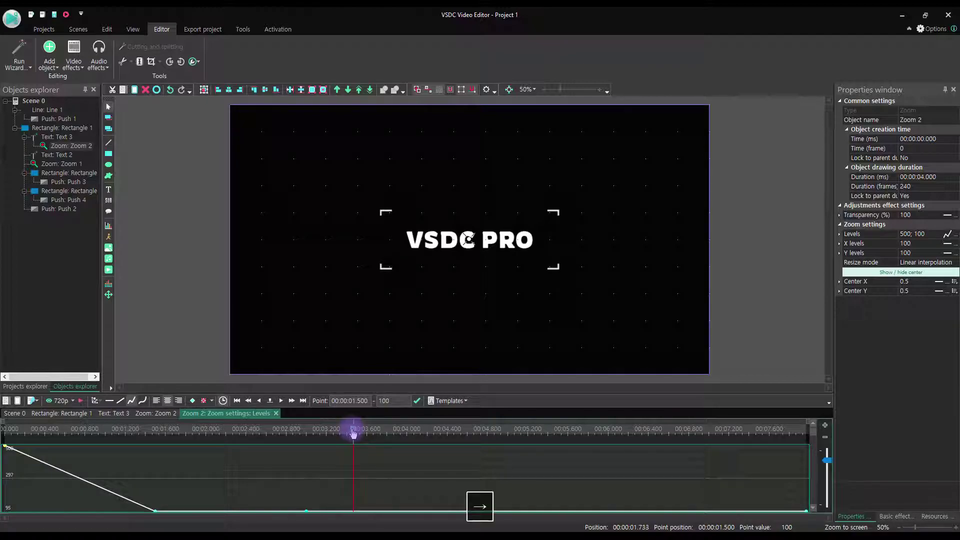
left_click(356, 512)
left_click(357, 512)
type("1")
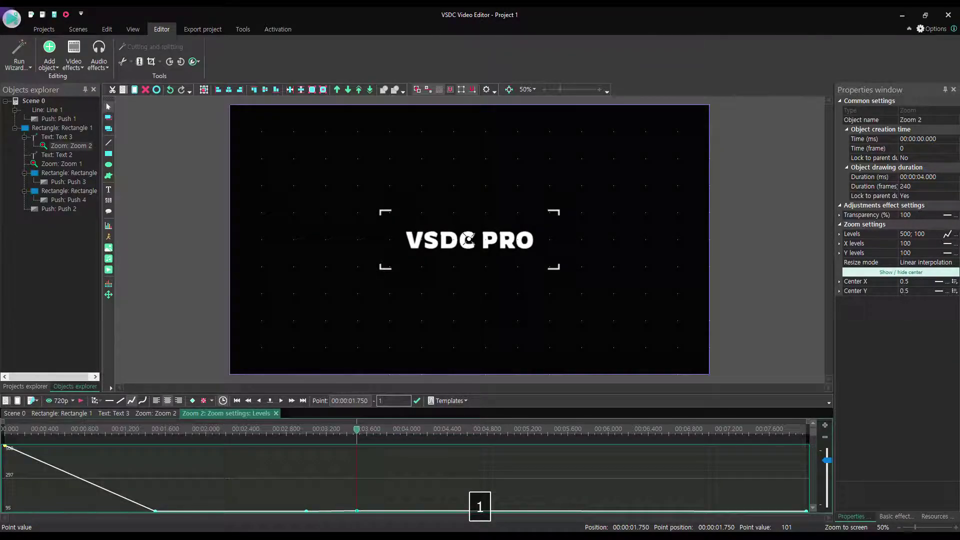
type("20")
key("Return")
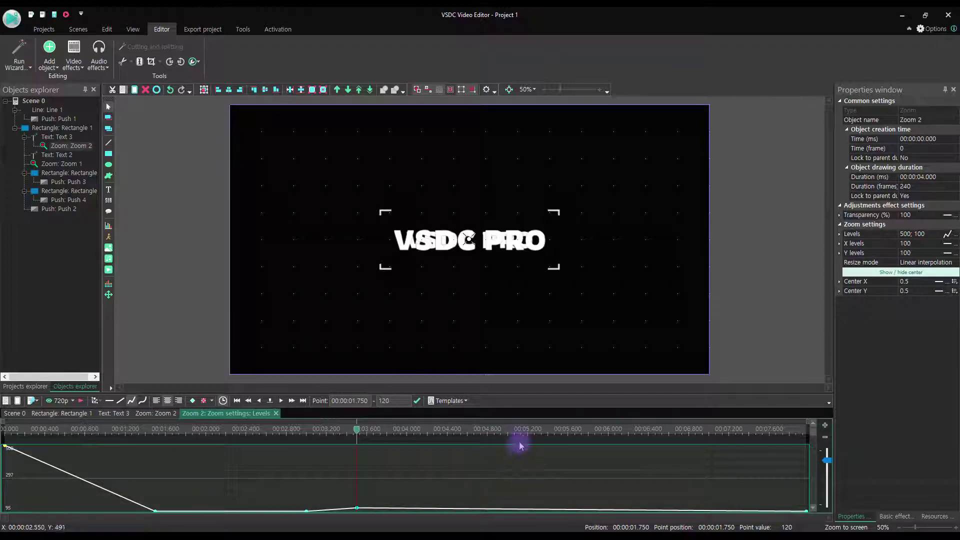
left_click(276, 413)
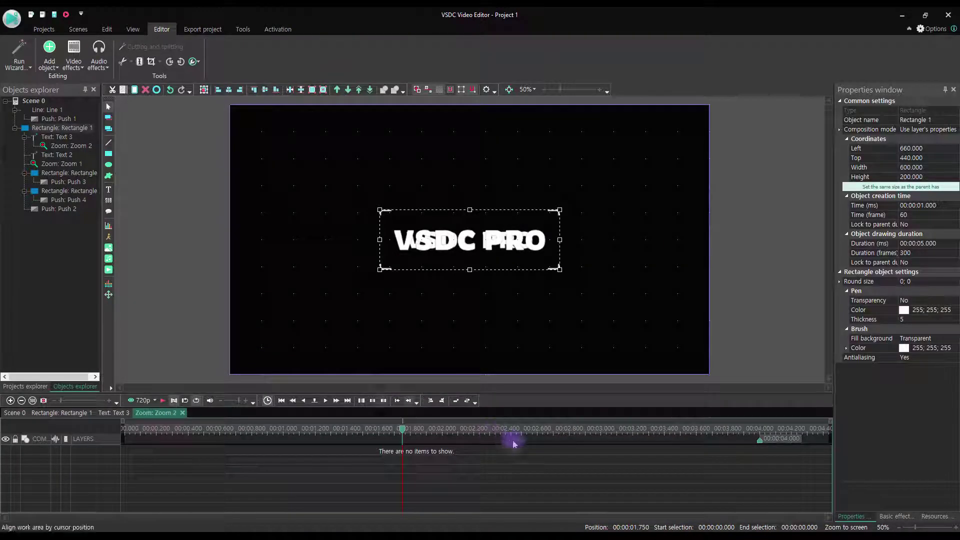
double_click(185, 314)
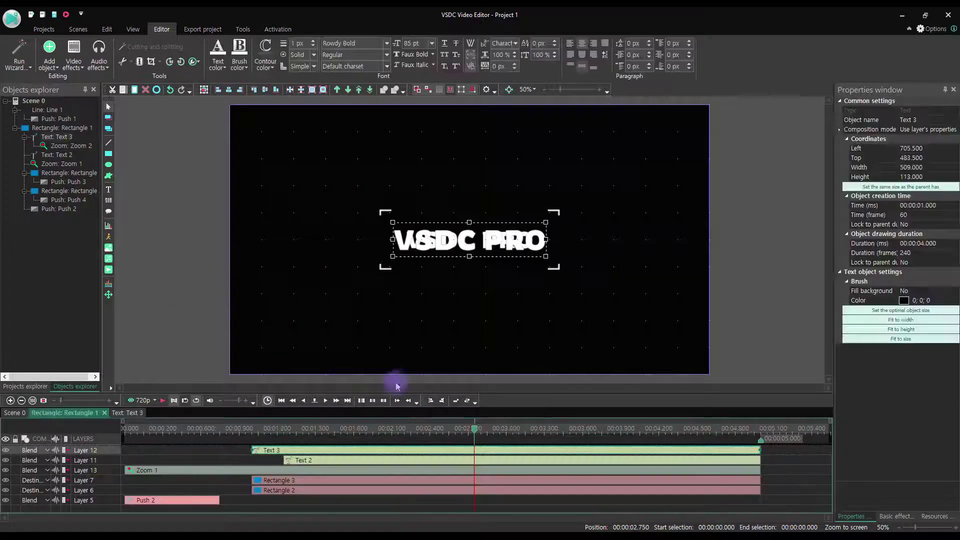
Open Zoom 1's Levels graph and place the cursor at 00:00:03.750, shortly before the end of the high plateau
left_click(494, 470)
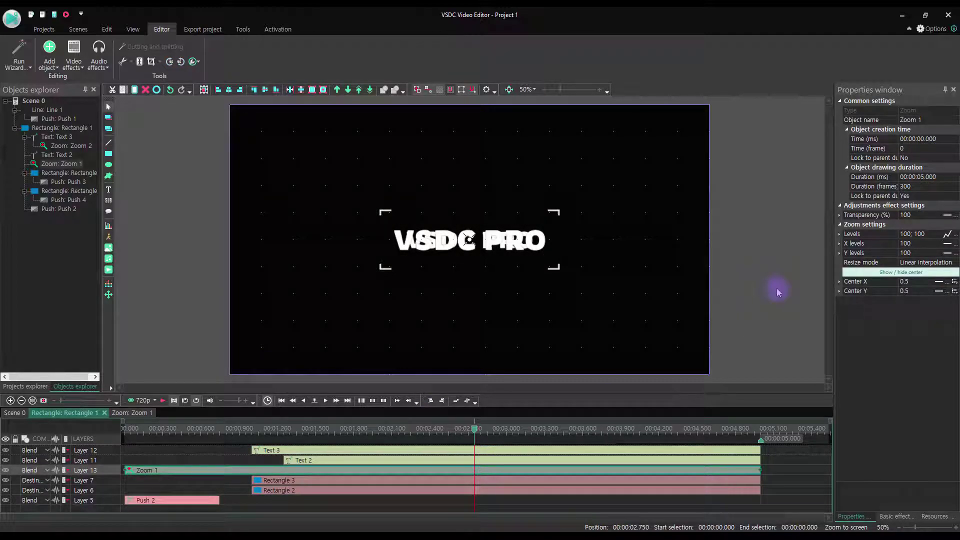
left_click(947, 234)
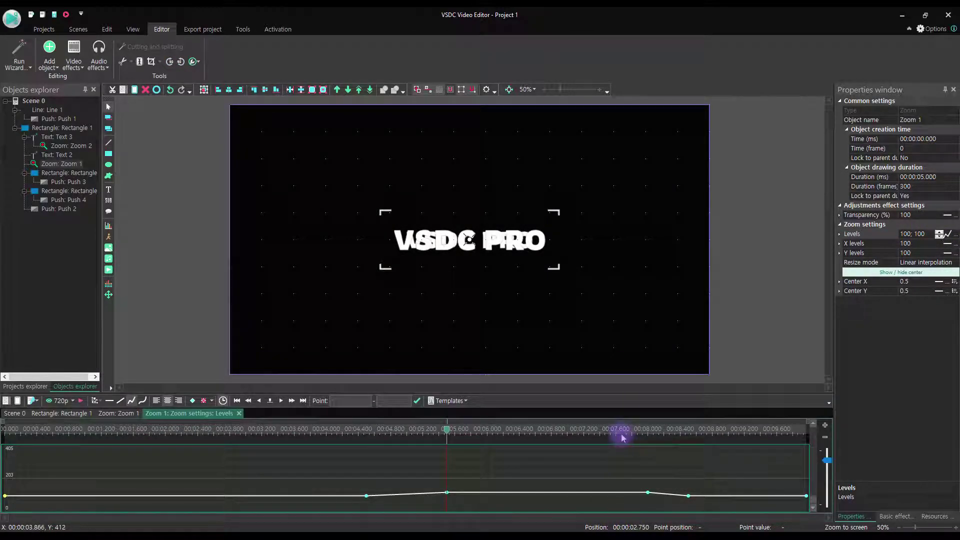
left_click(645, 435)
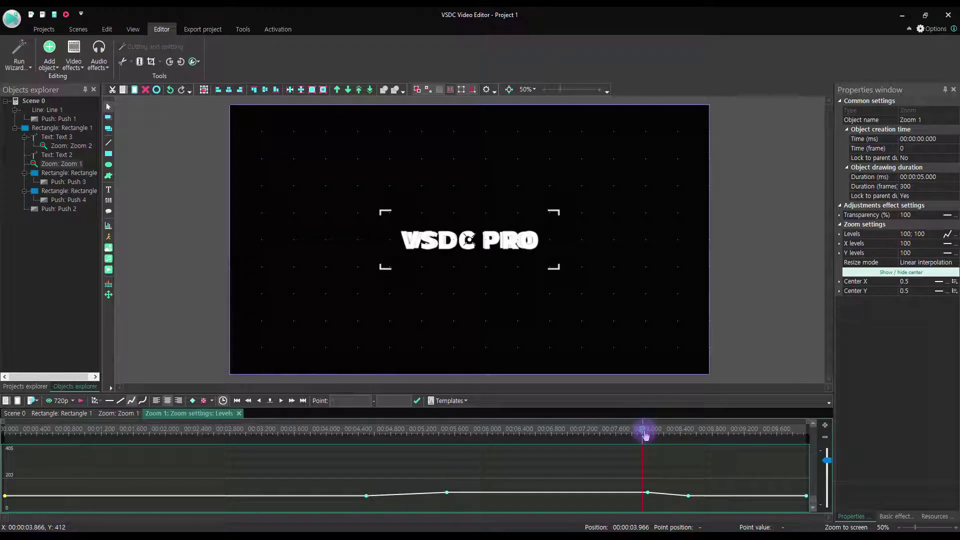
left_click(616, 428)
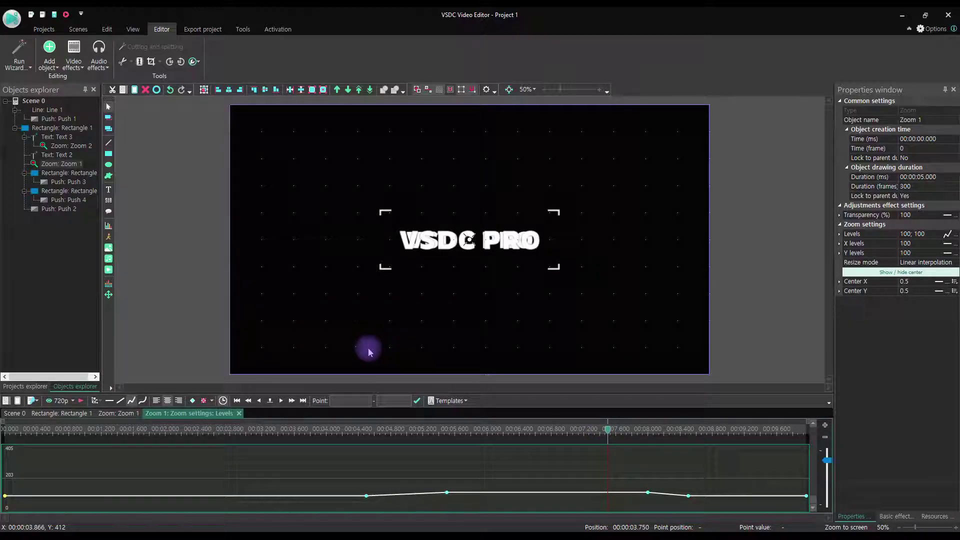
left_click(254, 286)
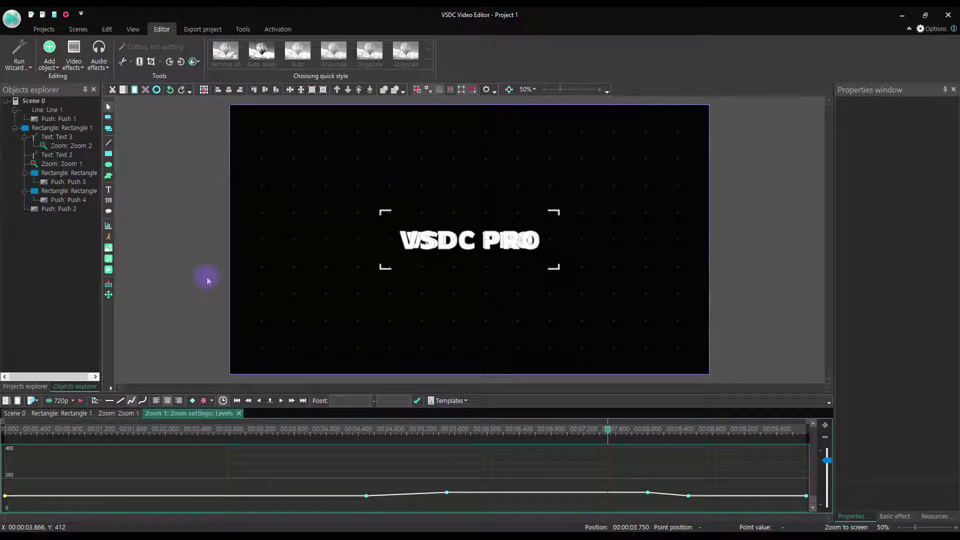
Add a point to the Levels graph of Text 3's zoom at 00:00:02.750 with value 120
left_click(207, 280)
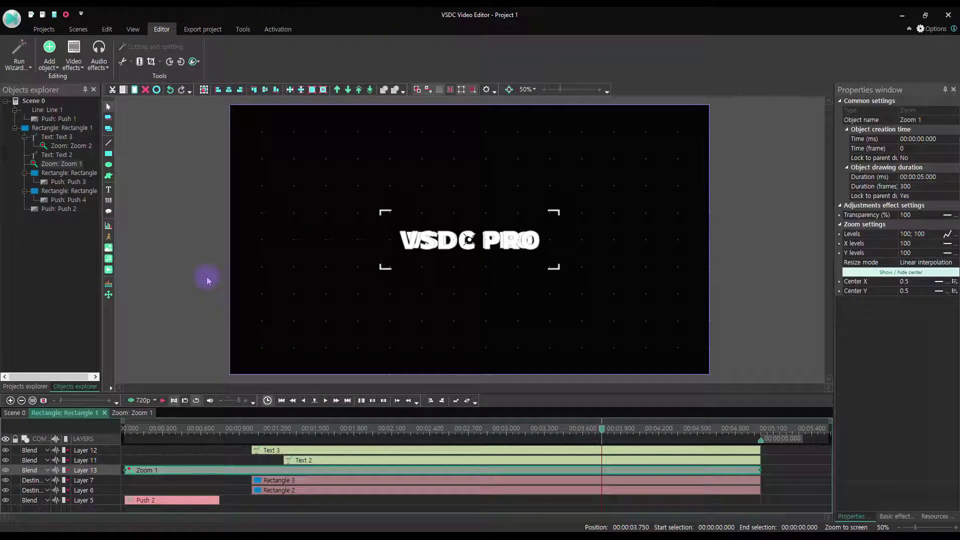
double_click(663, 450)
left_click(662, 451)
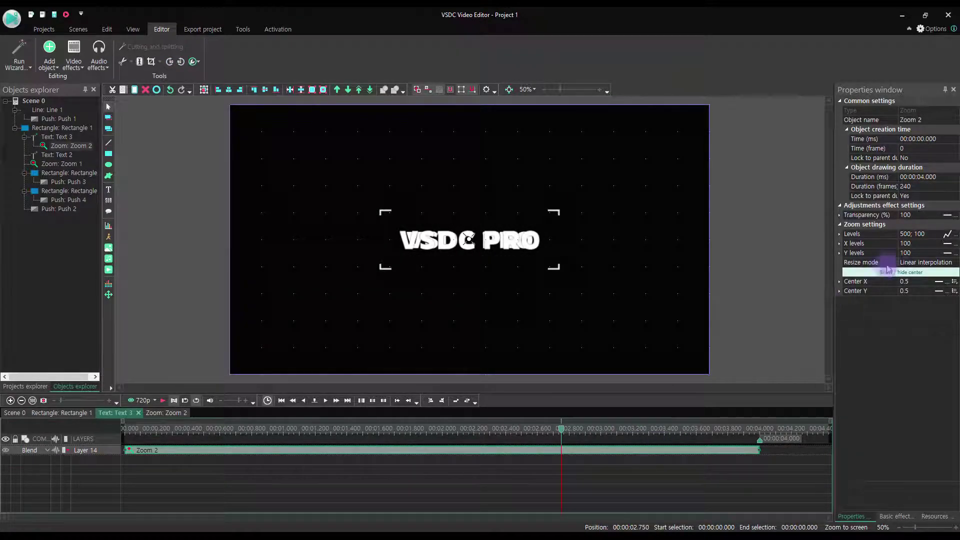
left_click(947, 234)
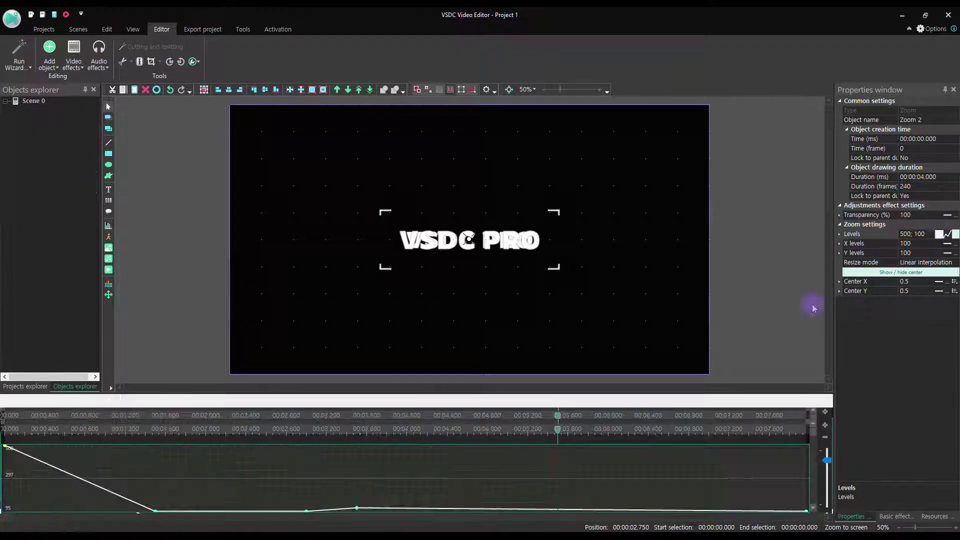
left_click(558, 510)
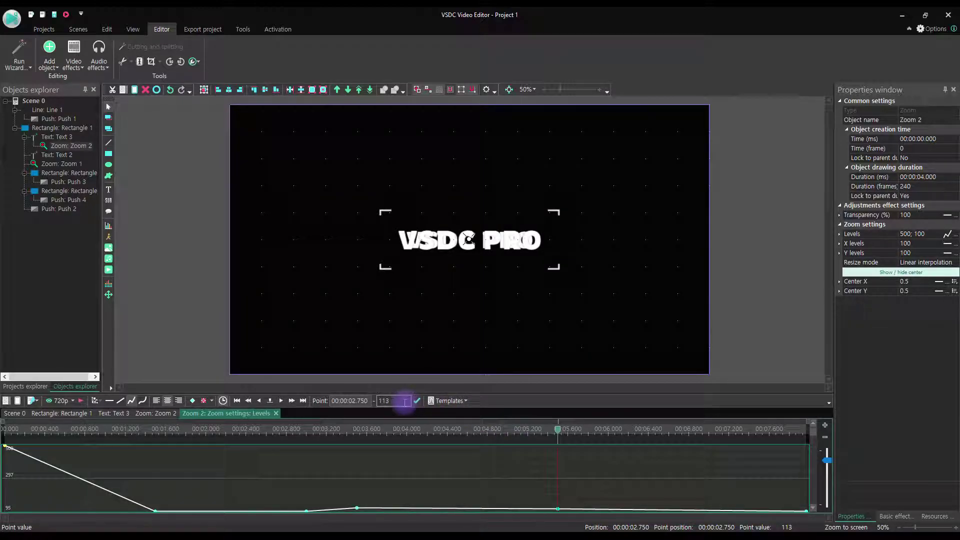
type("120")
key("Return")
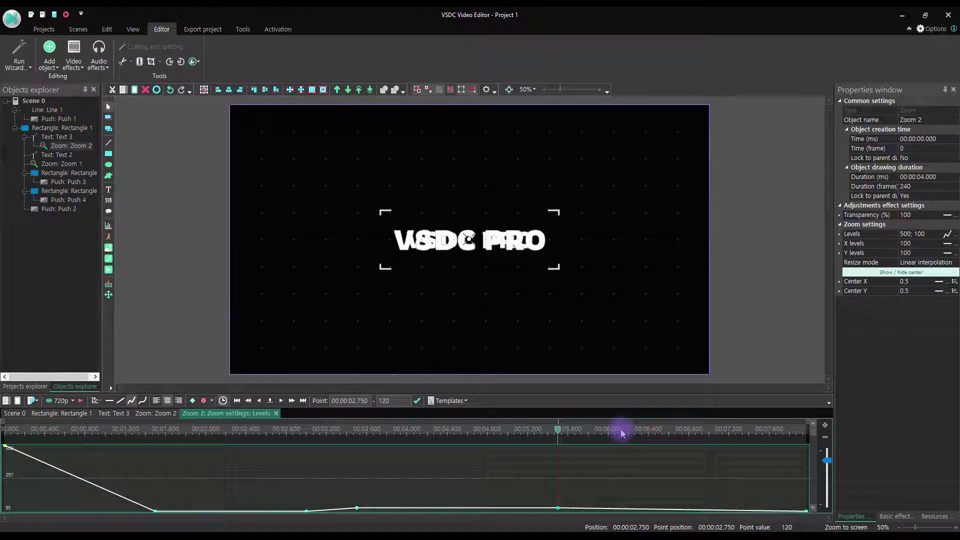
Add a point to Text 3's zoom Levels graph at 00:00:03.250 with value 100 and return to the Rectangle 1 timeline
left_click(639, 432)
left_click(642, 432)
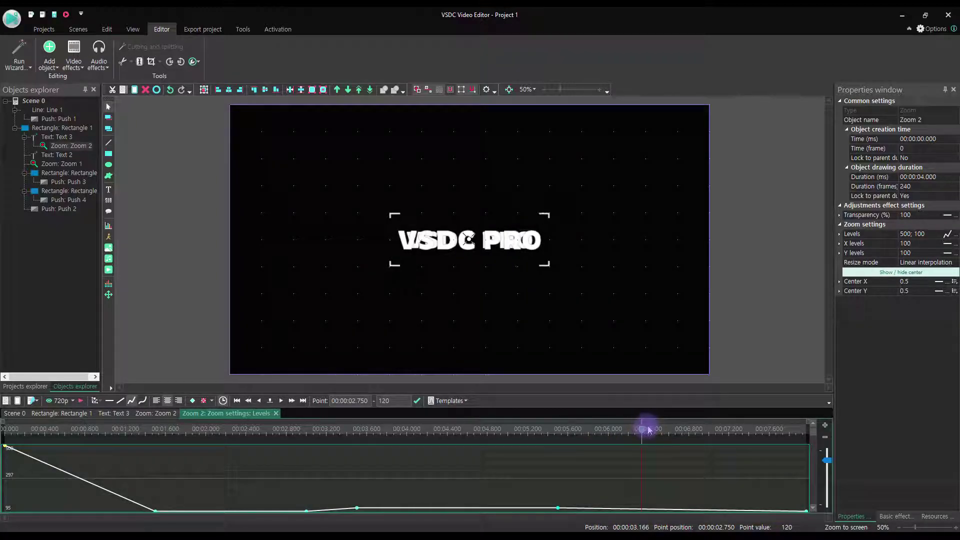
left_click(560, 433)
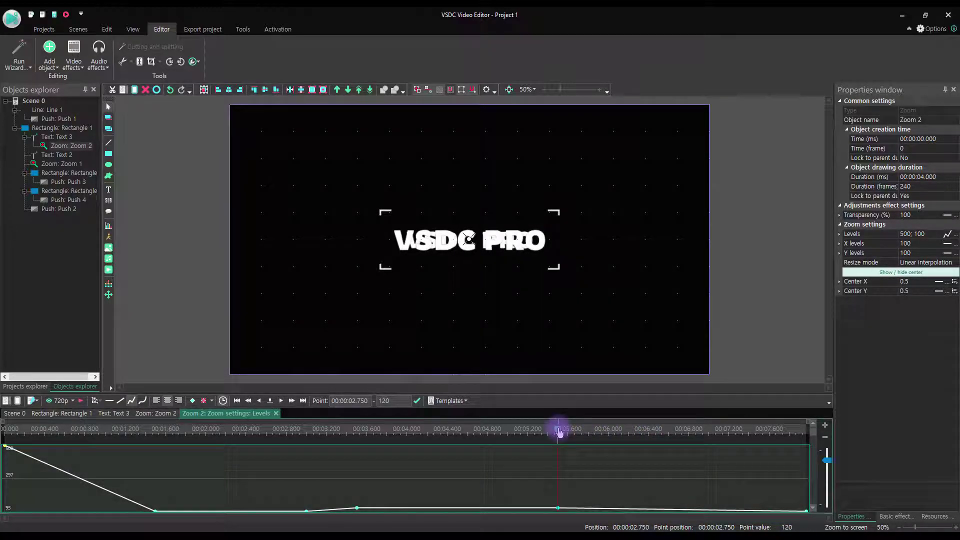
left_click(646, 430)
left_click(669, 430)
key("Left")
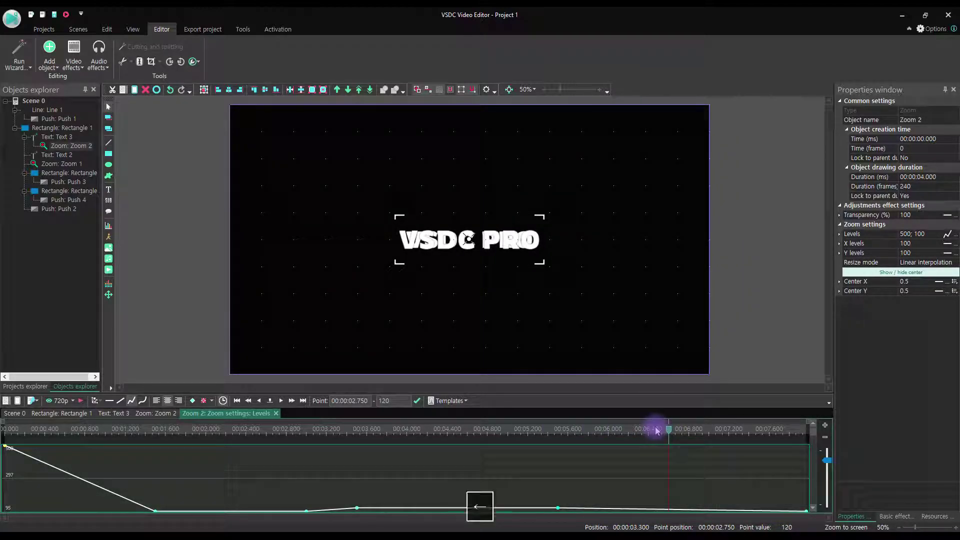
double_click(659, 511)
double_click(395, 401)
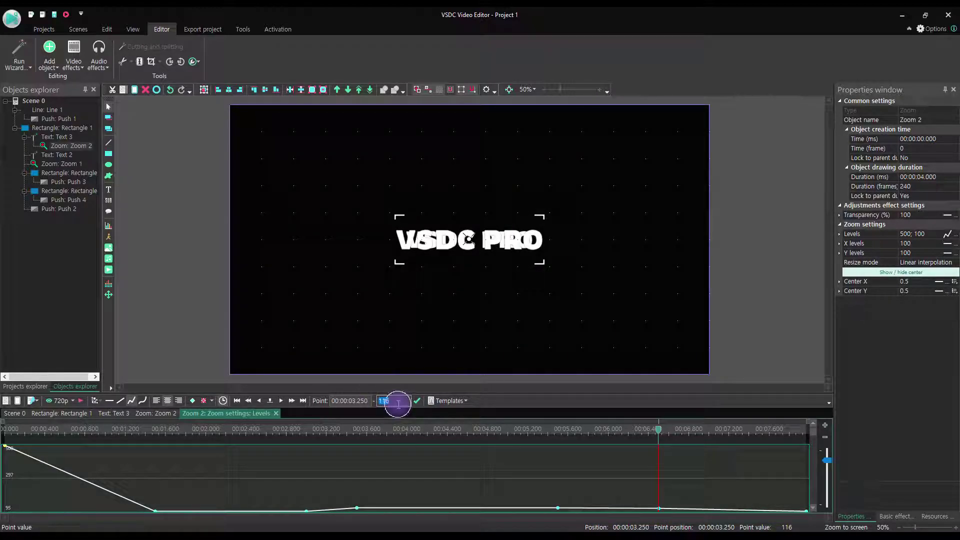
type("100")
key("Return")
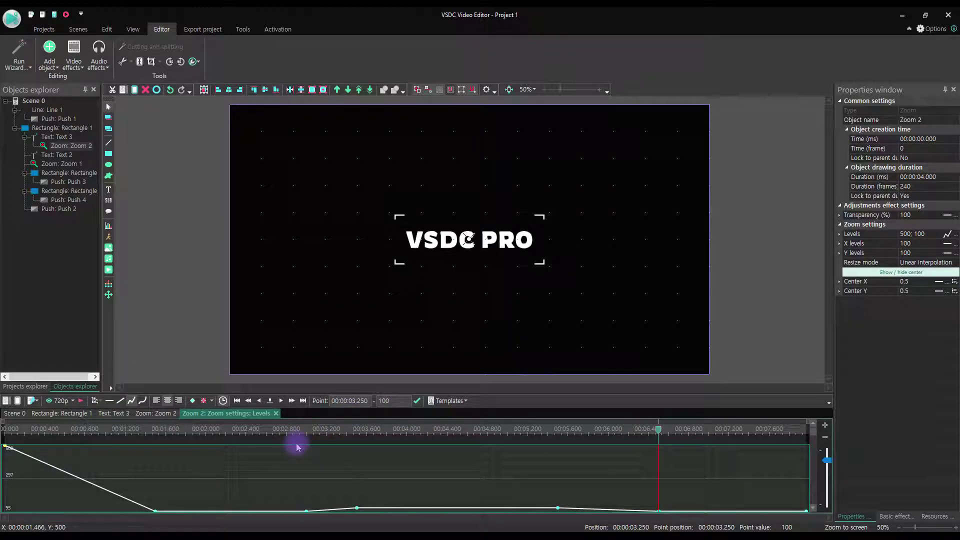
double_click(200, 294)
double_click(200, 294)
double_click(209, 298)
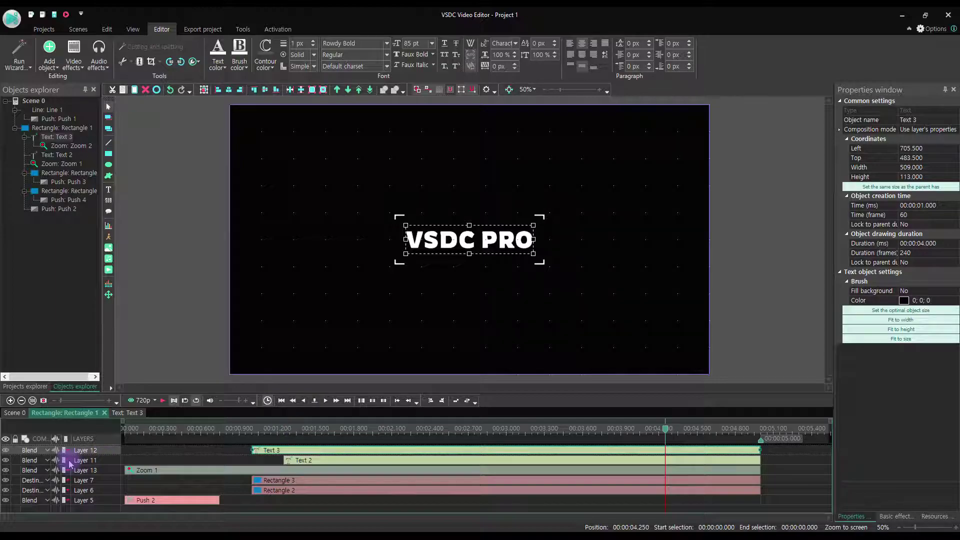
Hide the Text 2 layer and make the word PRO in Text 3 fully transparent through its text color opacity
left_click(5, 460)
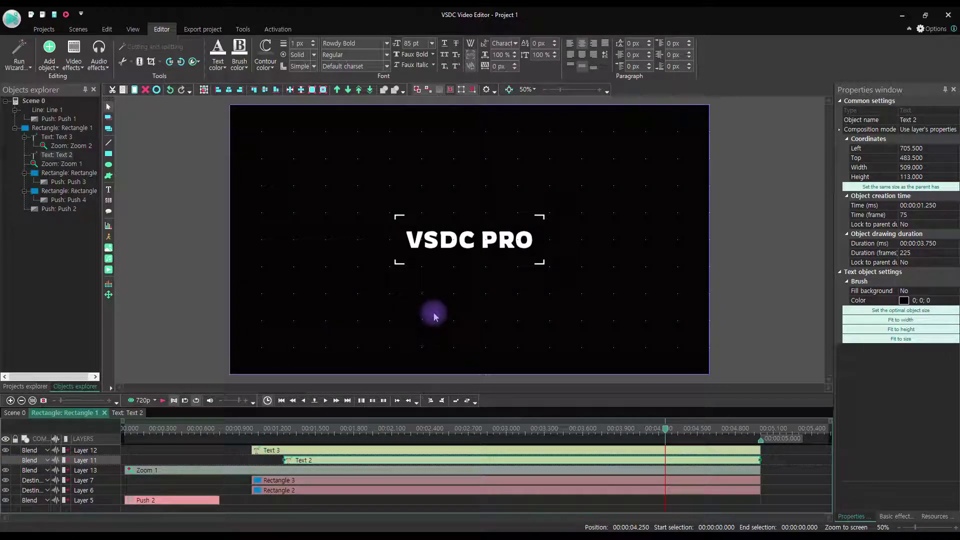
double_click(506, 240)
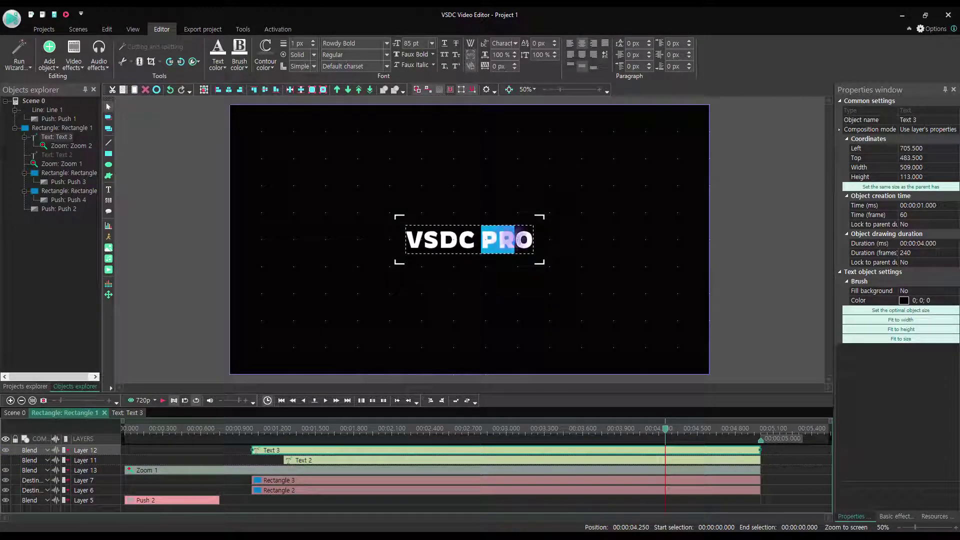
left_click(218, 65)
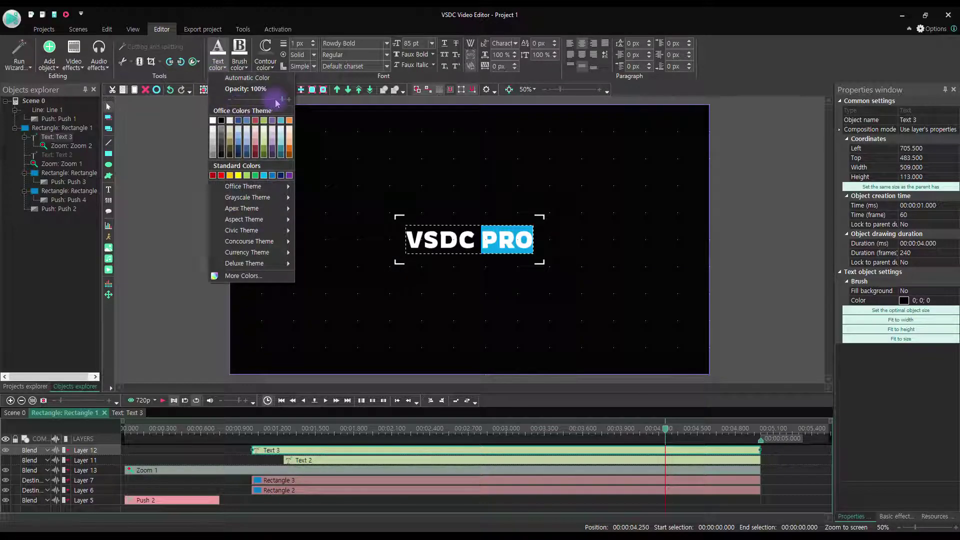
left_click_drag(283, 102, 239, 102)
left_click(183, 153)
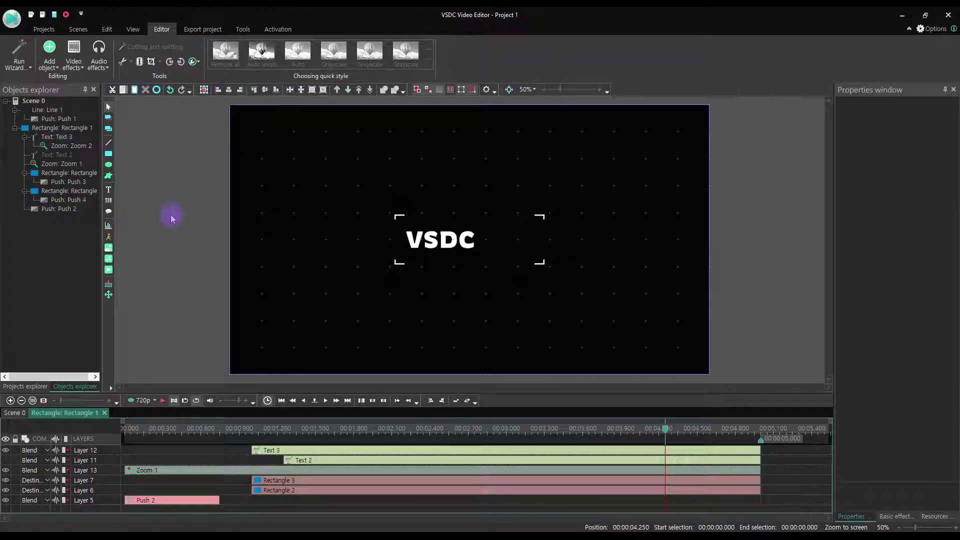
Show Text 2, hide Text 3, and make the word VSDC in Text 2 fully transparent
left_click(8, 460)
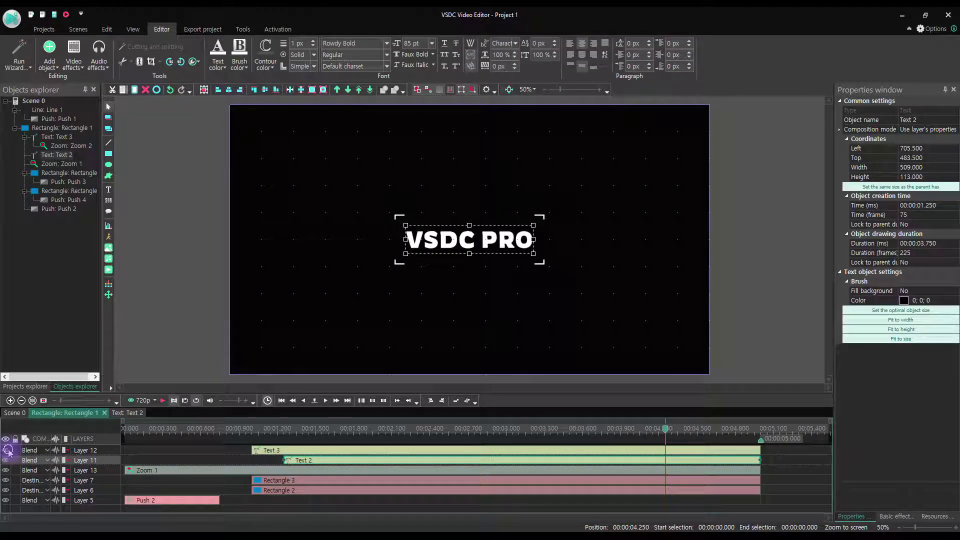
left_click(7, 451)
double_click(499, 244)
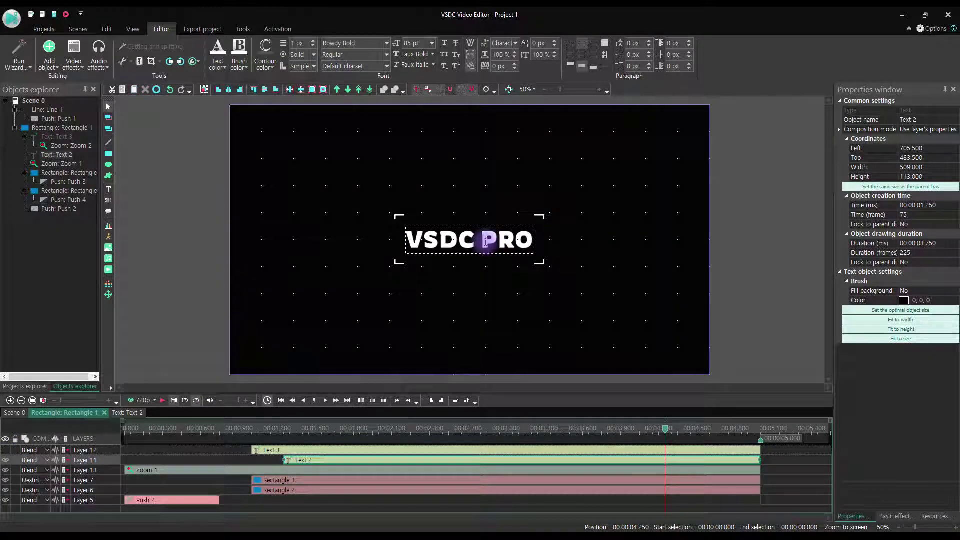
left_click_drag(476, 242, 404, 242)
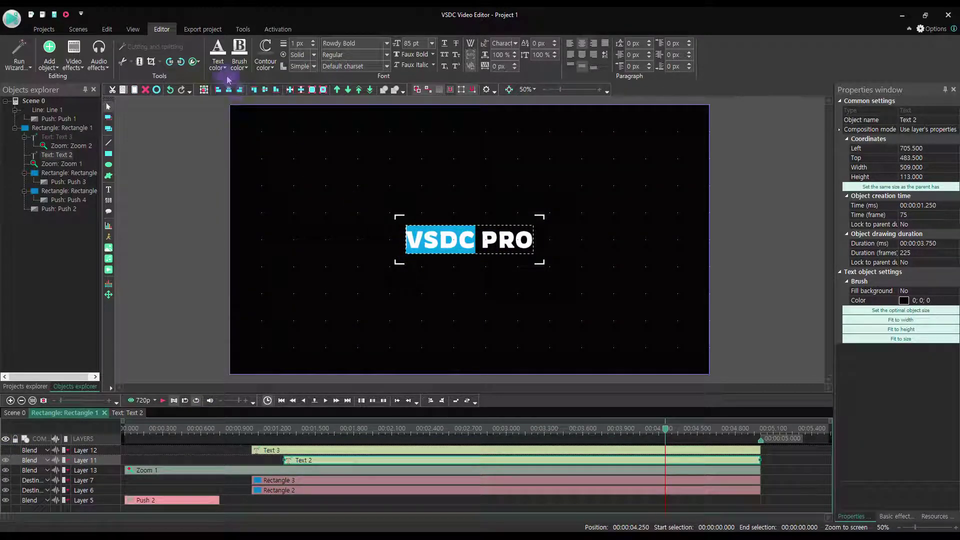
left_click(218, 64)
left_click(258, 96)
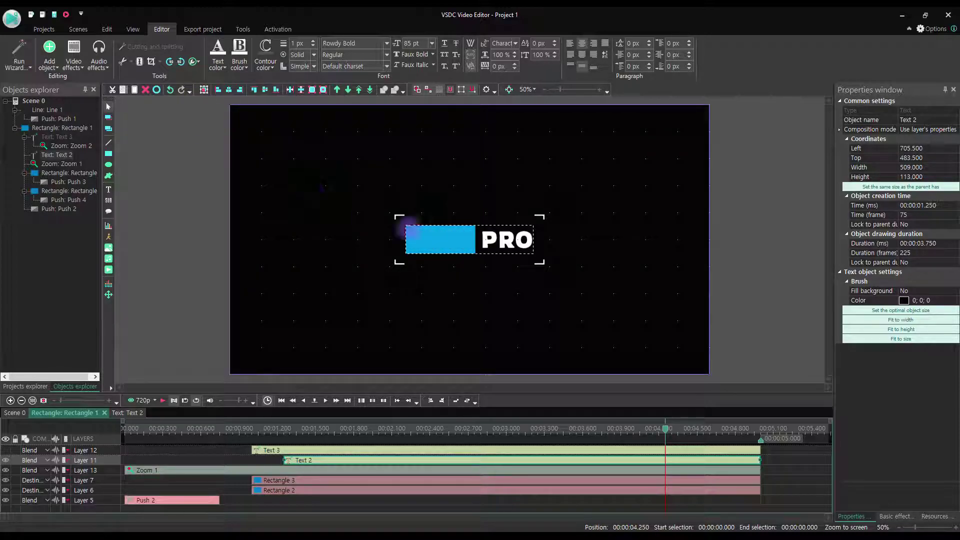
Color the word PRO in Text 2 bright cyan from the standard color palette and show the Text 3 layer again
double_click(513, 240)
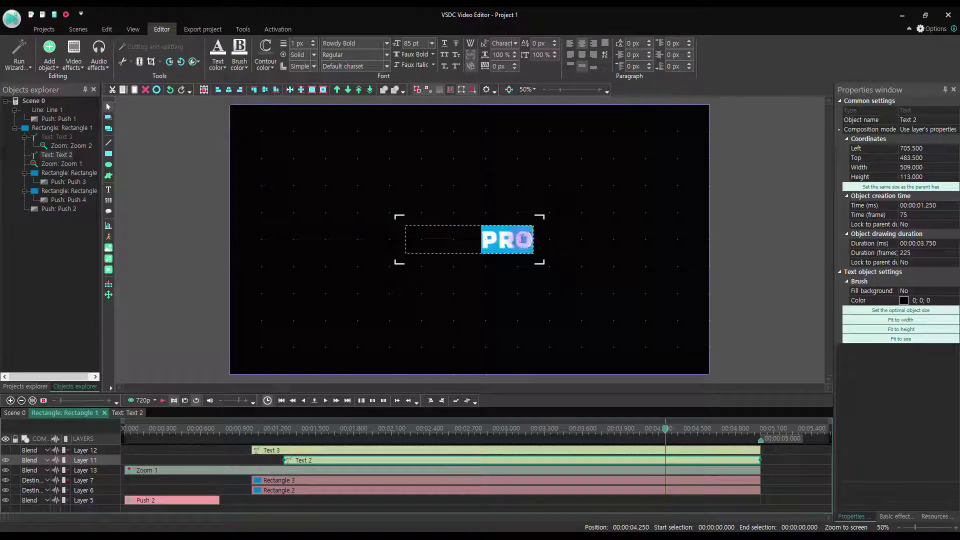
left_click(226, 69)
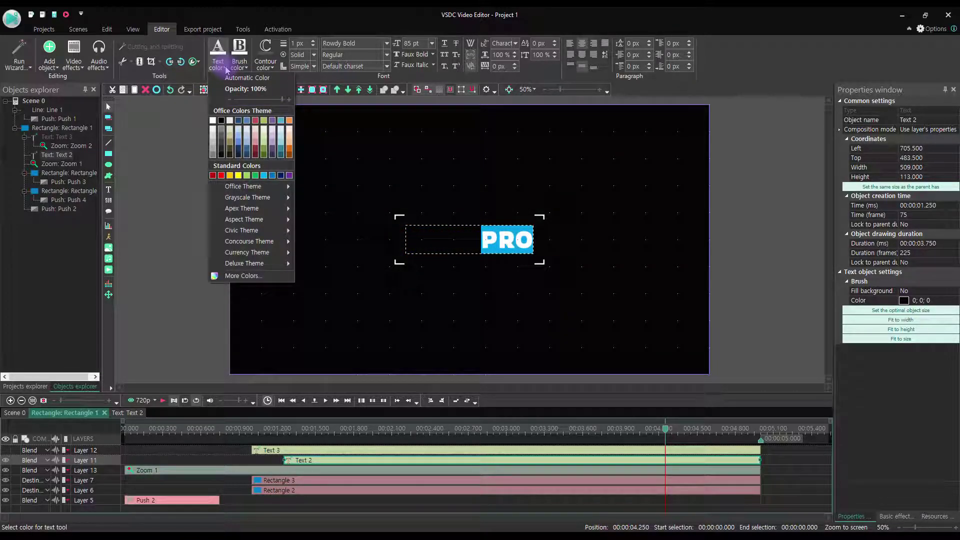
left_click(244, 276)
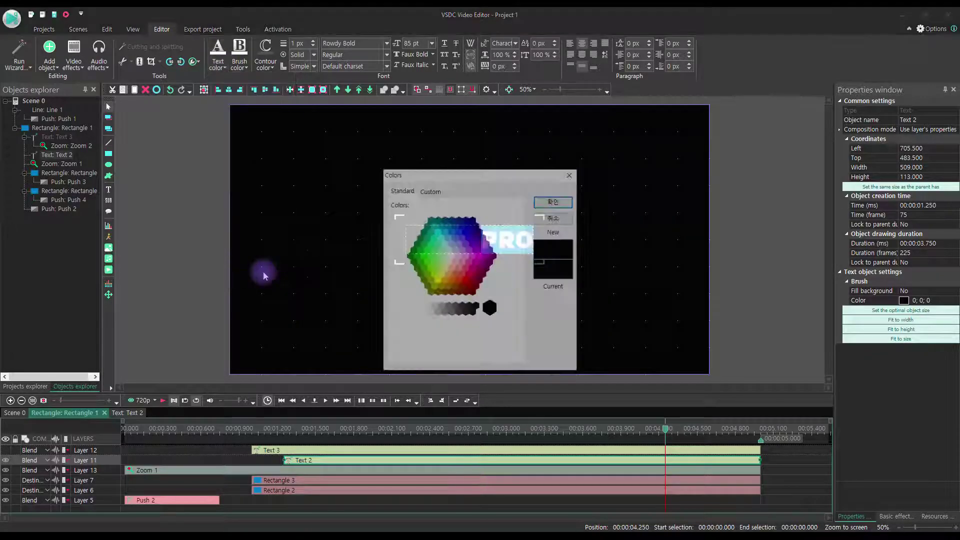
left_click(439, 238)
left_click(554, 201)
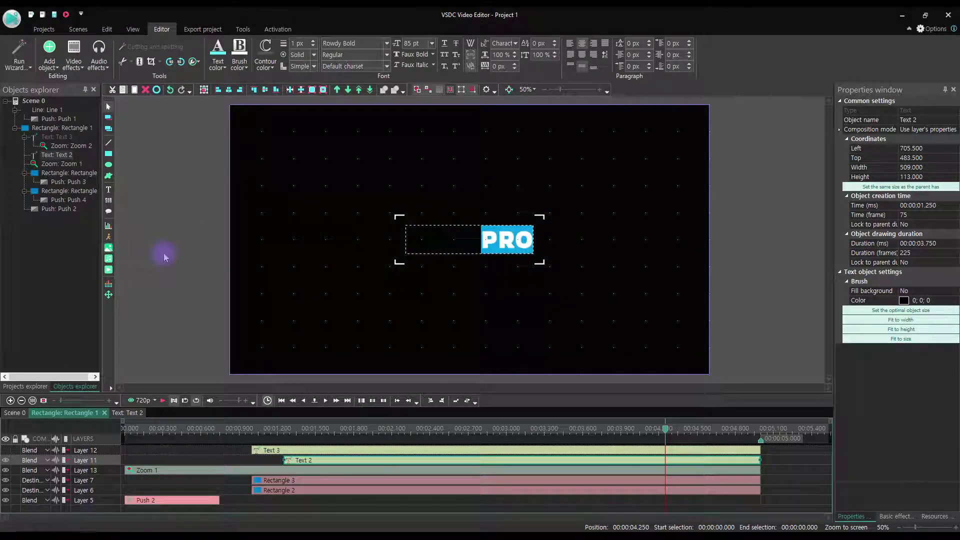
left_click(183, 256)
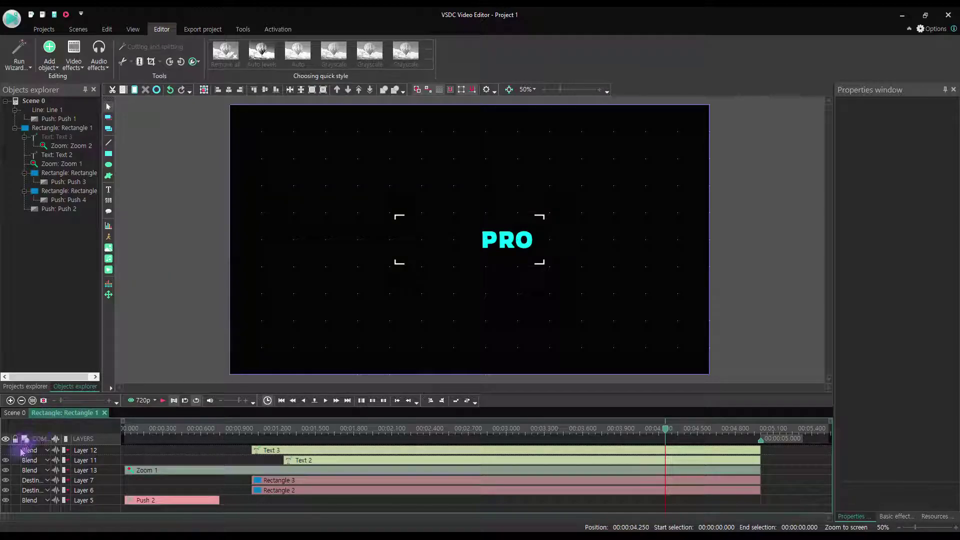
left_click(5, 452)
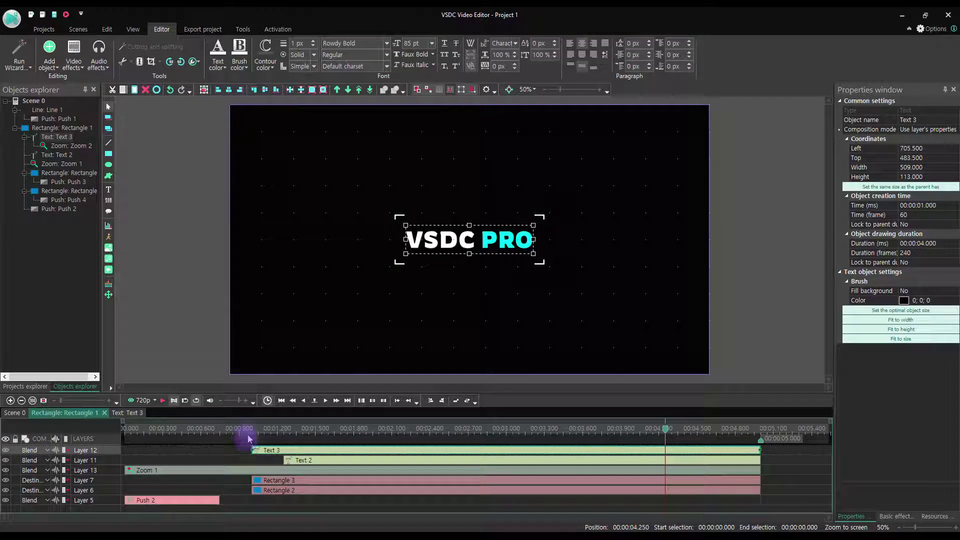
Add a Zoom transform effect to Text 2 spanning the whole parent duration
double_click(305, 459)
right_click(306, 455)
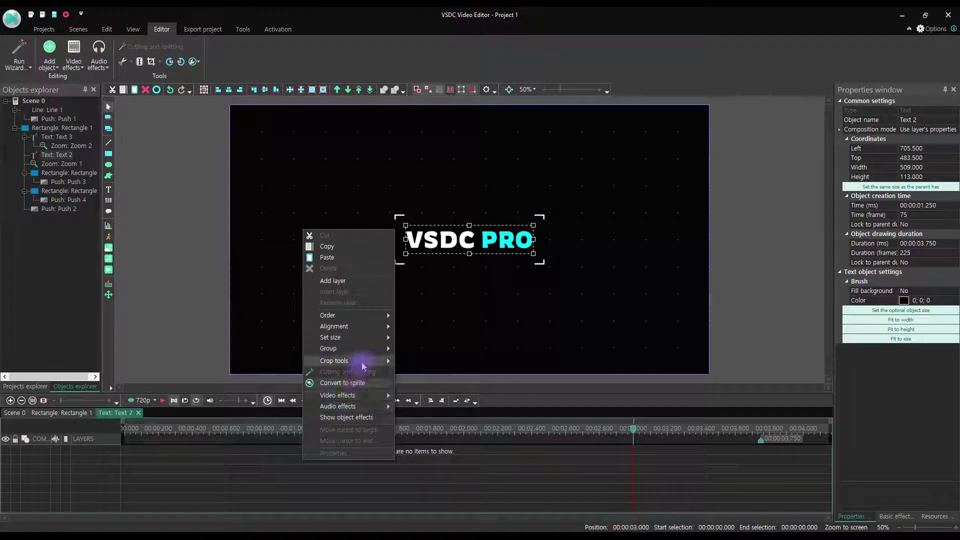
mouse_move(362, 395)
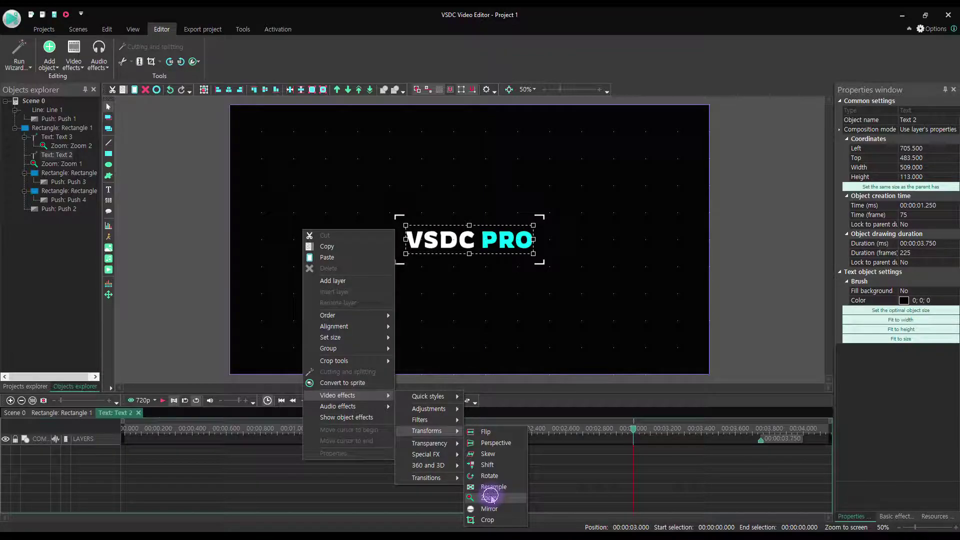
left_click(491, 498)
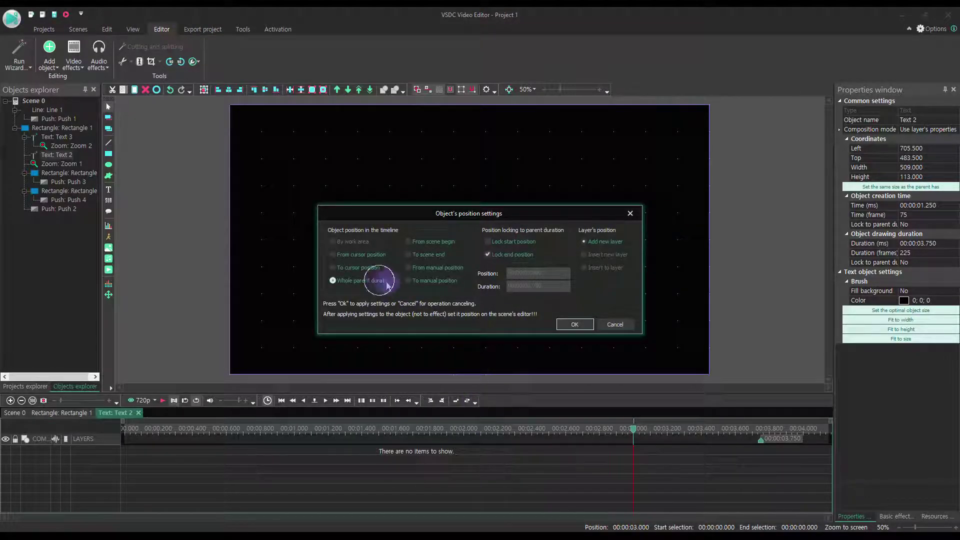
left_click(575, 324)
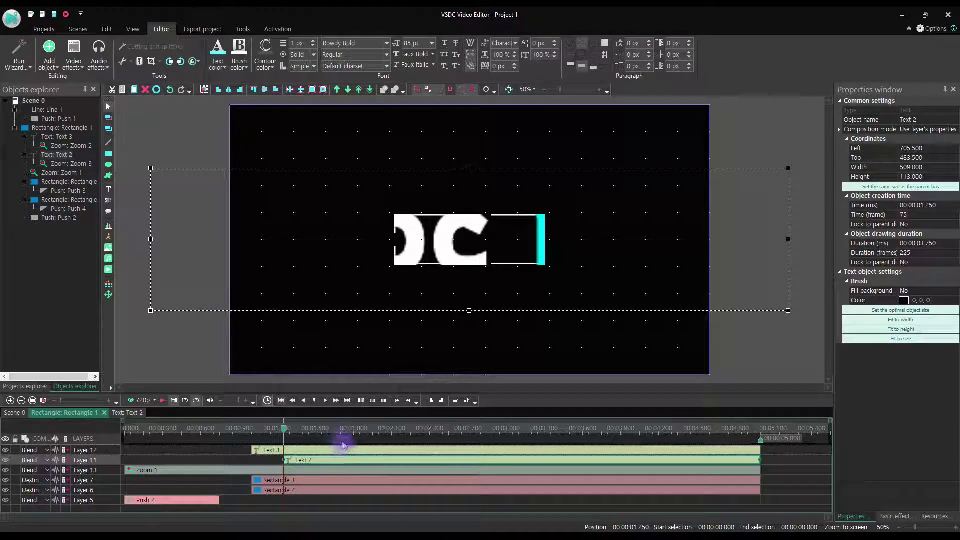
Place the cursor at the 00:00:01.500 point in the Levels graph of Text 3's zoom and leave the graph
double_click(343, 451)
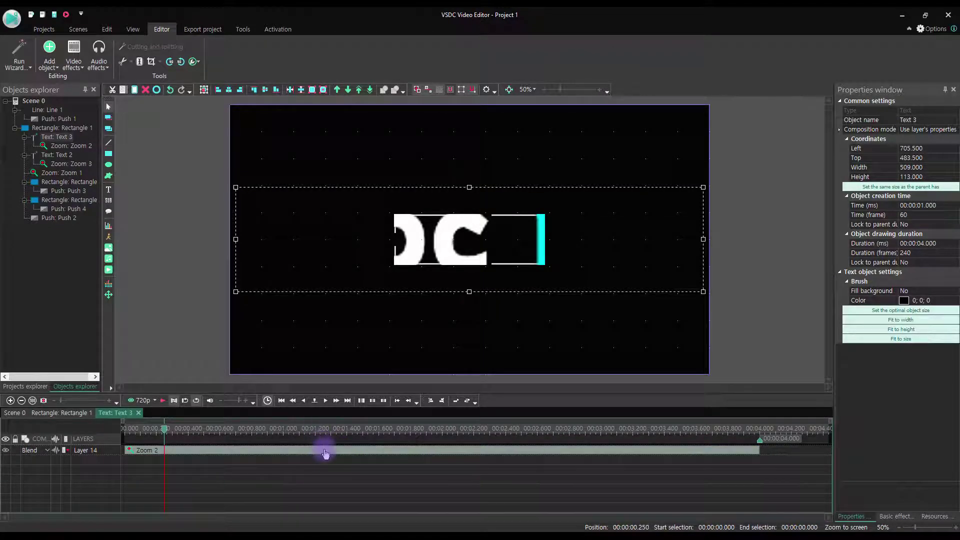
left_click(325, 452)
left_click(953, 235)
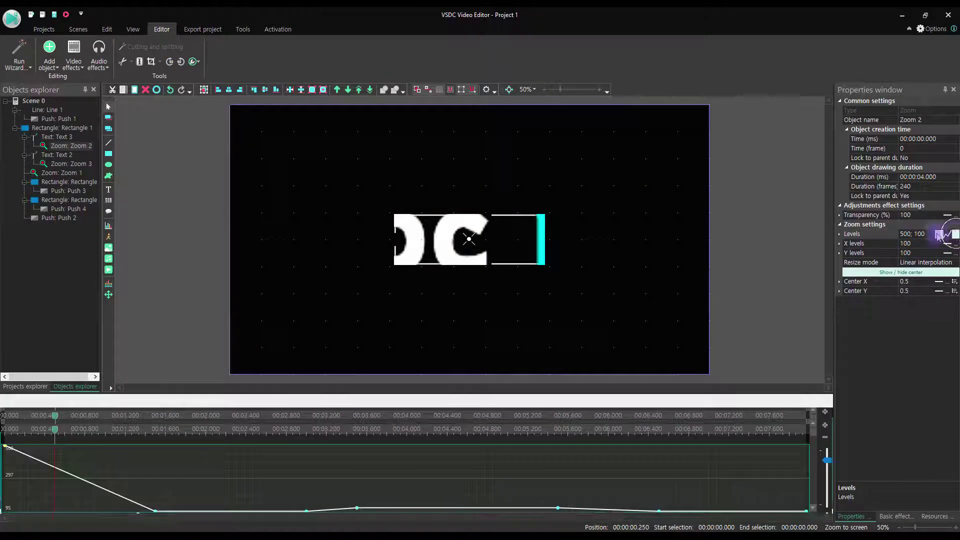
left_click(156, 429)
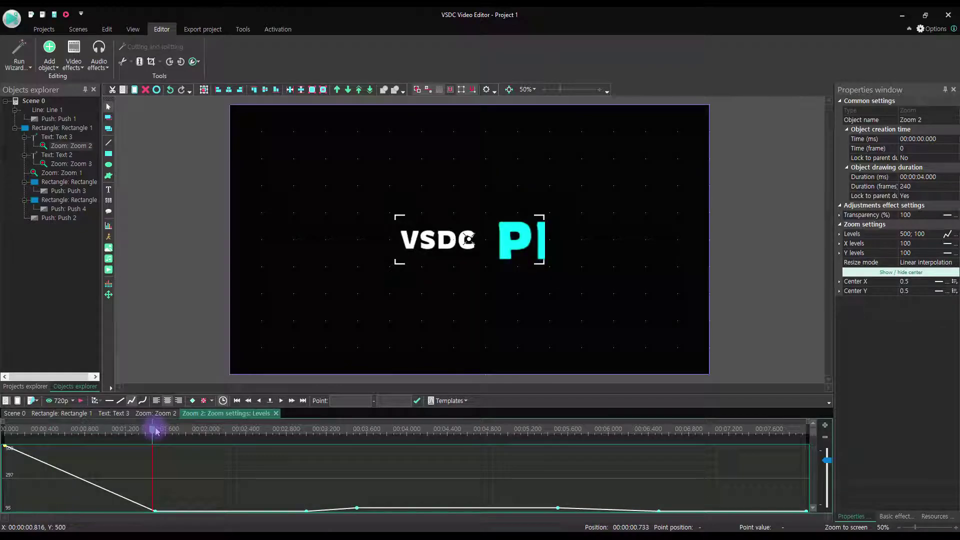
left_click(302, 431)
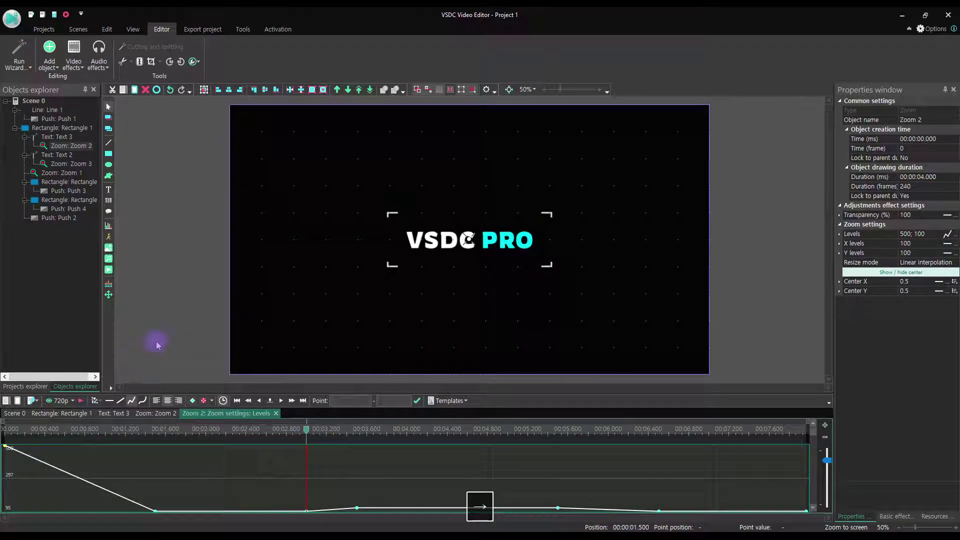
left_click(189, 319)
left_click(189, 319)
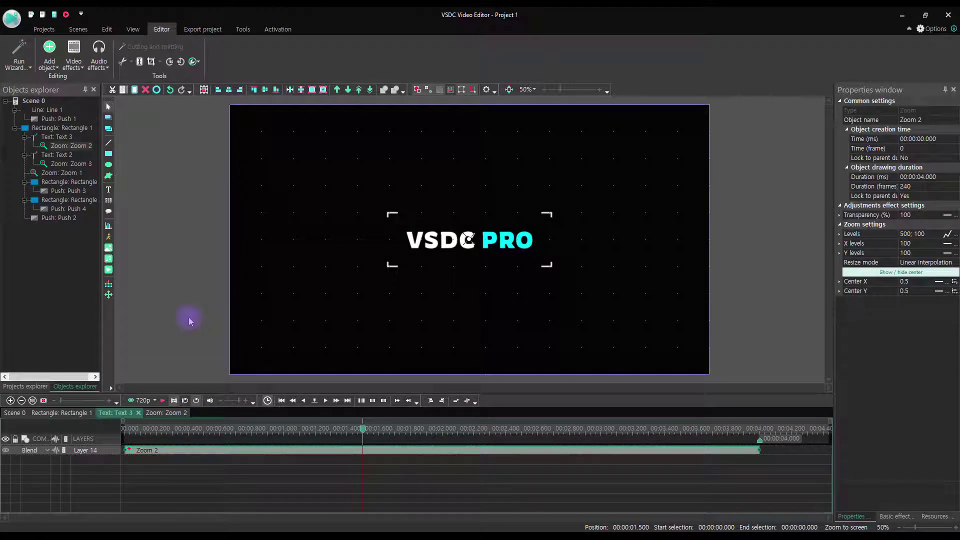
Examine the point positions in the Levels graph of Text 2's zoom and leave the graph
double_click(371, 453)
left_click(372, 452)
left_click(193, 313)
double_click(457, 459)
left_click(460, 449)
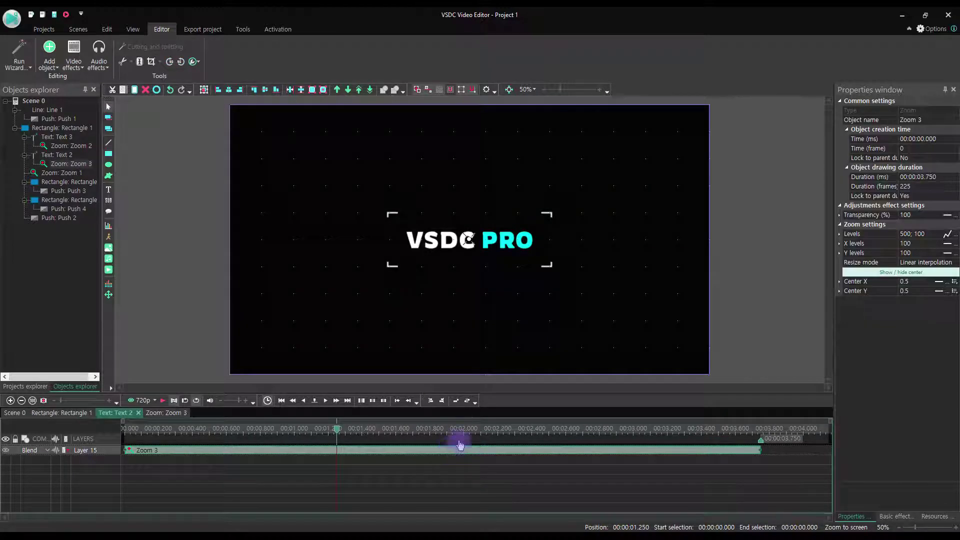
left_click(955, 235)
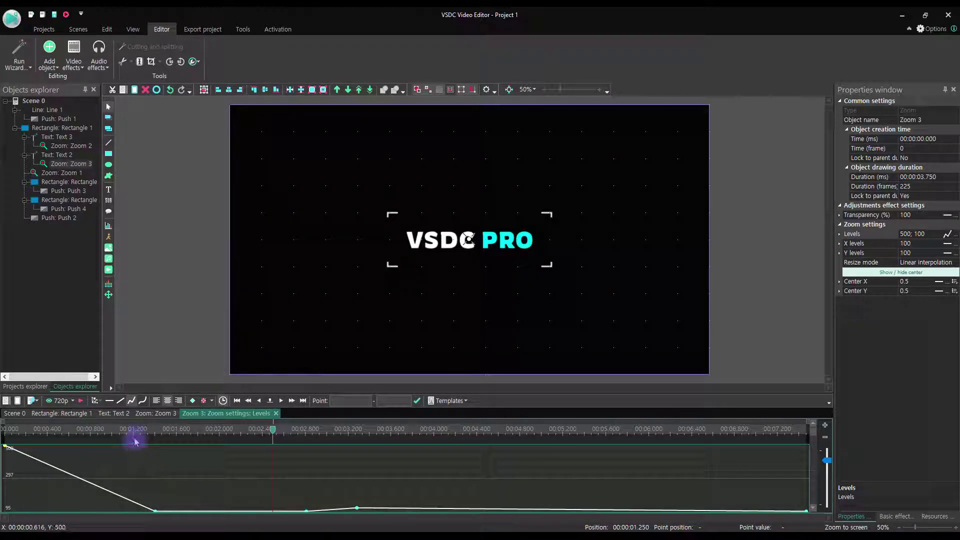
double_click(168, 346)
double_click(168, 346)
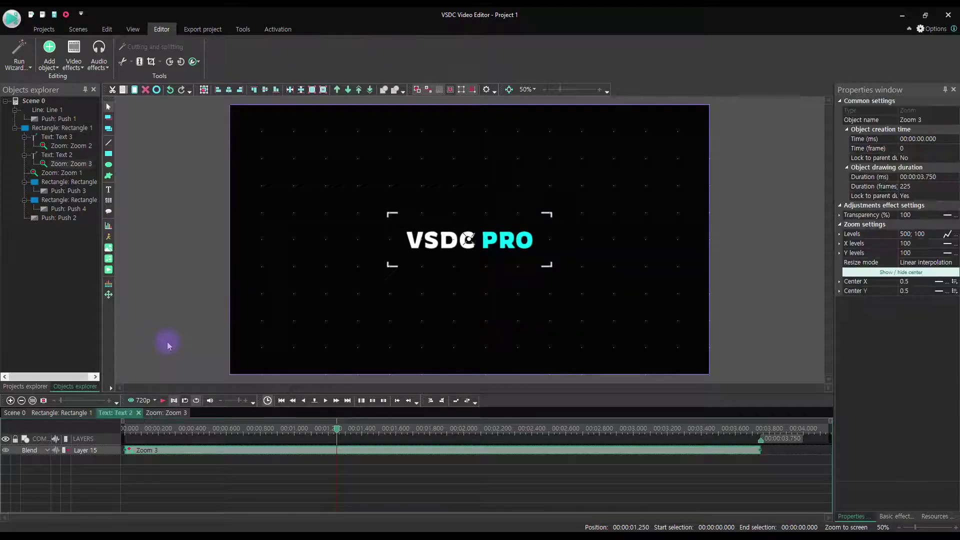
Return to the Rectangle 1 timeline and preview the title animation, stopping after both words have zoomed in
double_click(168, 345)
left_click(163, 401)
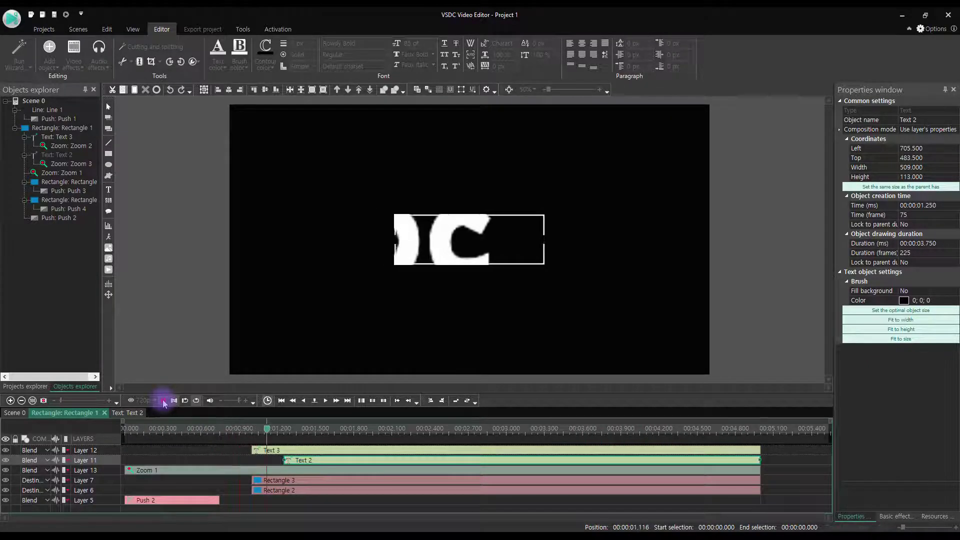
left_click(164, 401)
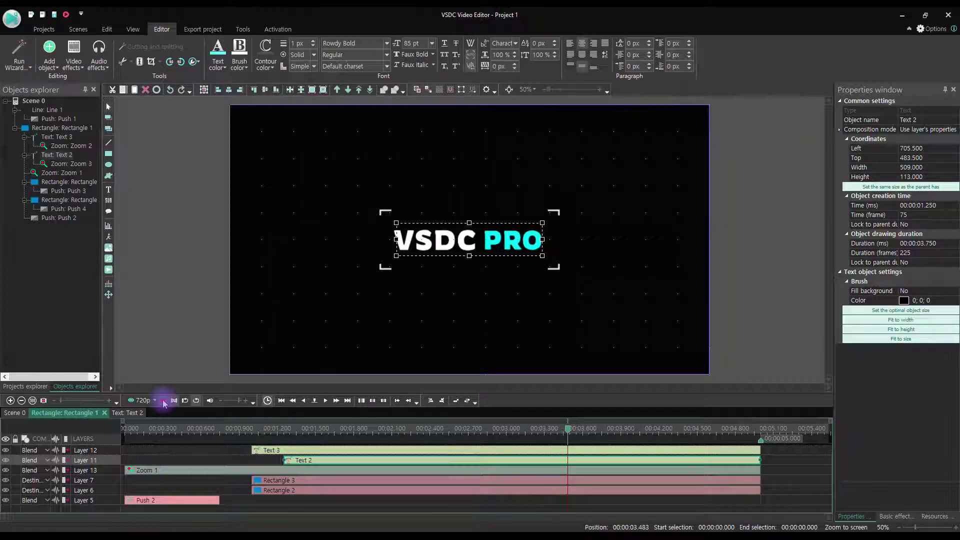
Check the points after the initial zoom in Text 2's Levels graph and return to the Rectangle 1 timeline
double_click(530, 460)
left_click(529, 451)
left_click(952, 234)
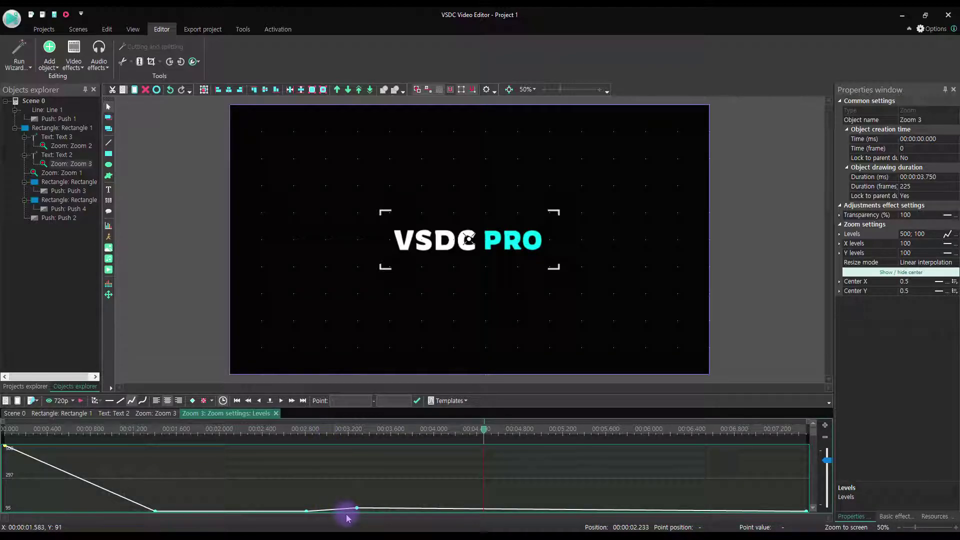
left_click(186, 338)
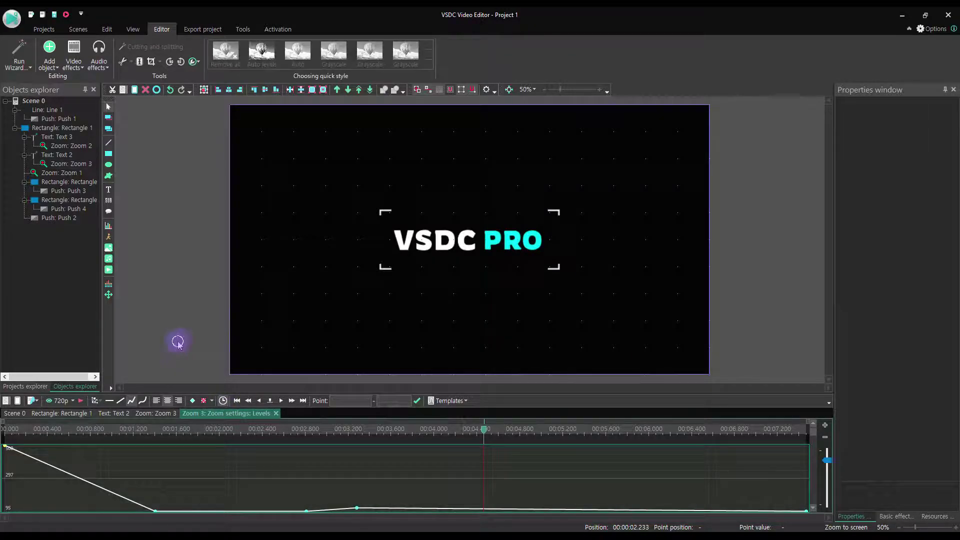
left_click(189, 313)
Place the cursor at the 00:00:01.500 point in the Levels graph of Text 3's zoom and return to the Rectangle 1 timeline
left_click(392, 459)
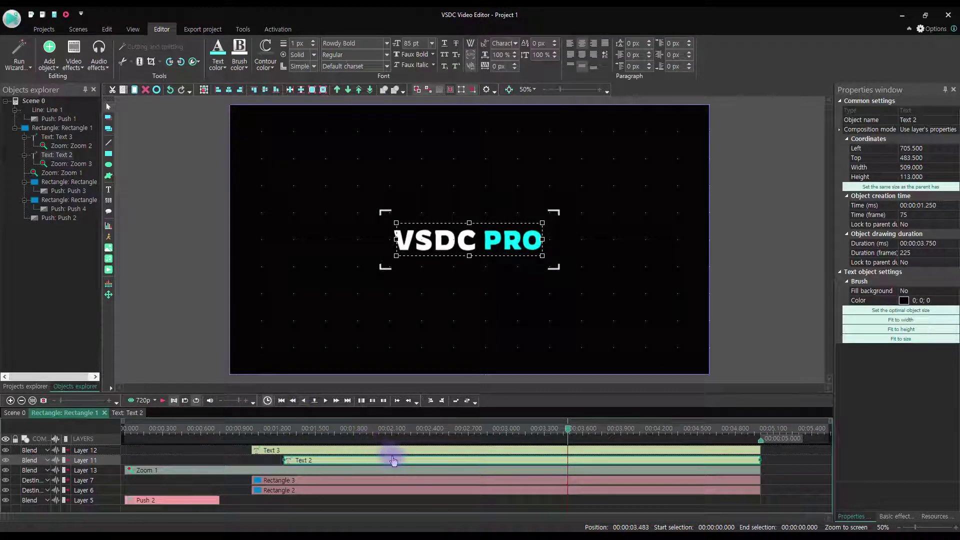
double_click(402, 453)
left_click(401, 450)
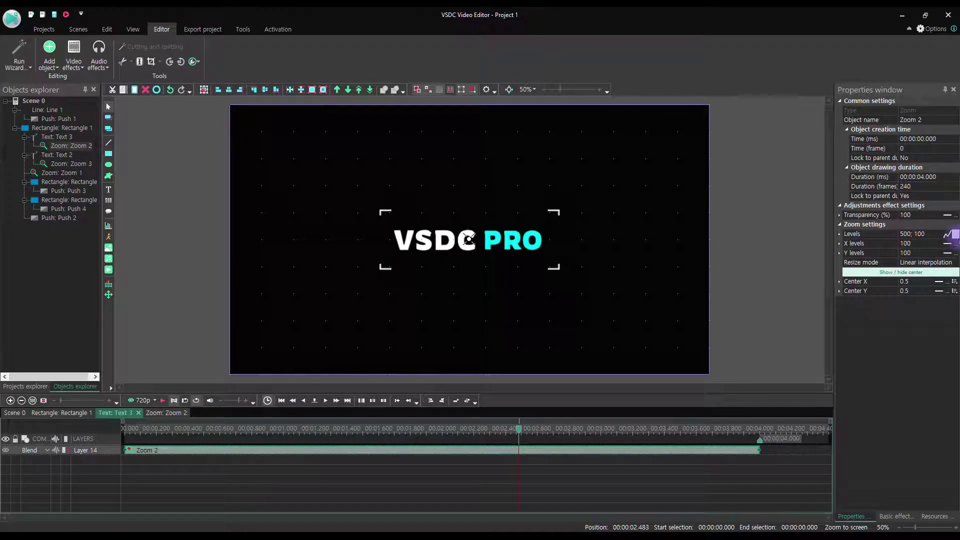
left_click(955, 235)
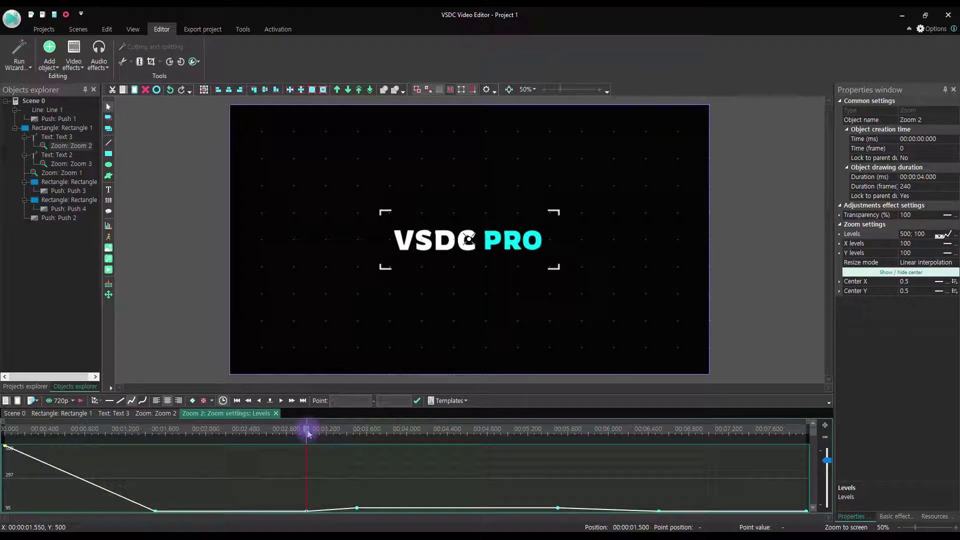
double_click(152, 328)
double_click(172, 336)
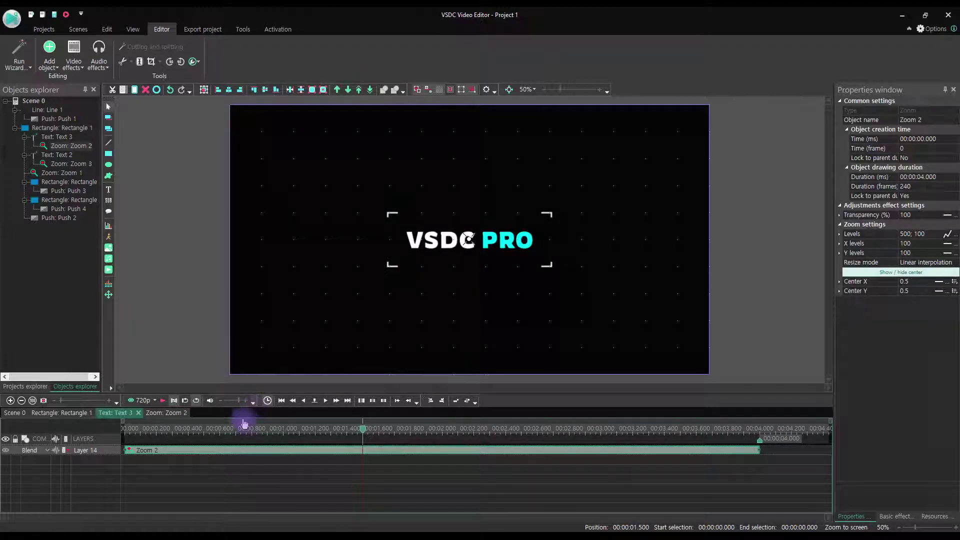
double_click(240, 360)
In the Levels graph of Text 2's zoom, move the third point to the cursor at 00:00:01.250 and set its value to 100
double_click(402, 462)
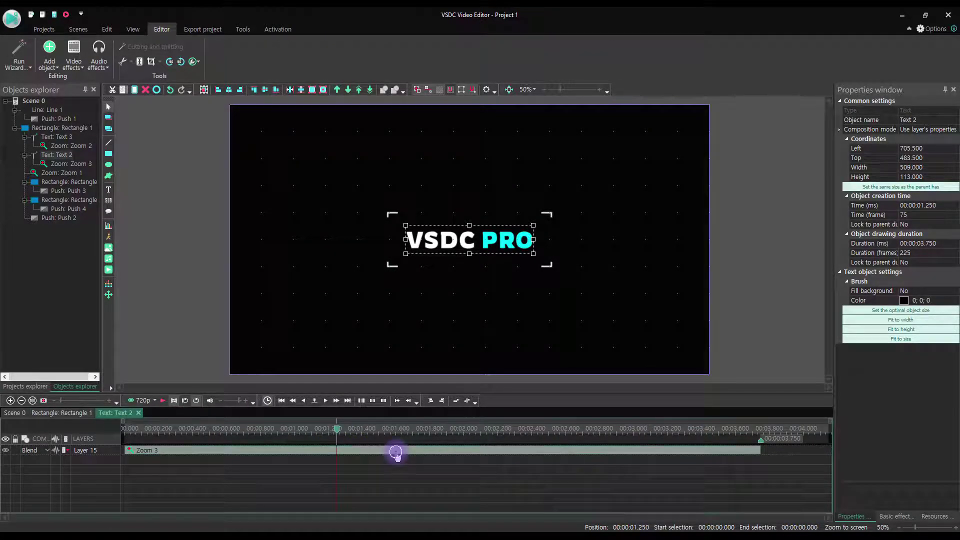
left_click(397, 454)
left_click(953, 236)
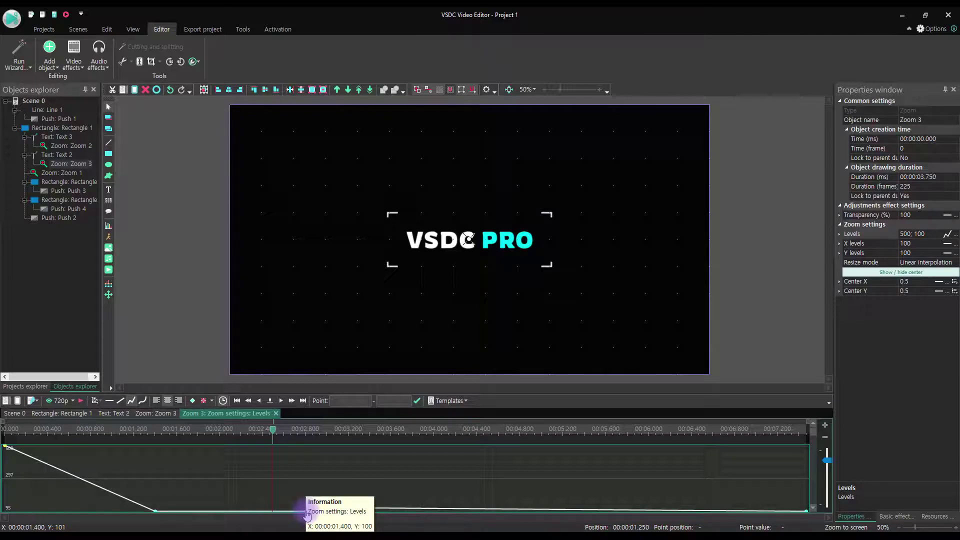
left_click(273, 512)
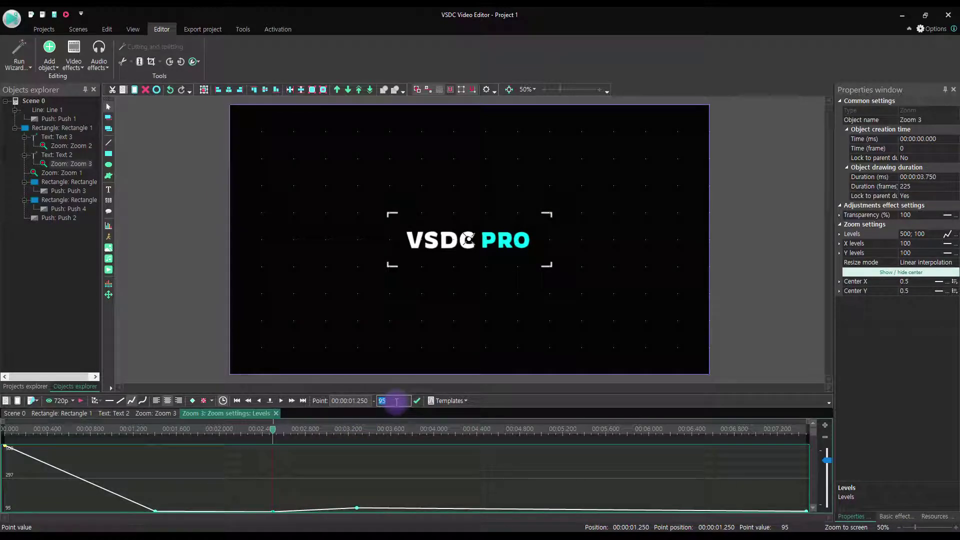
type("100")
key("Return")
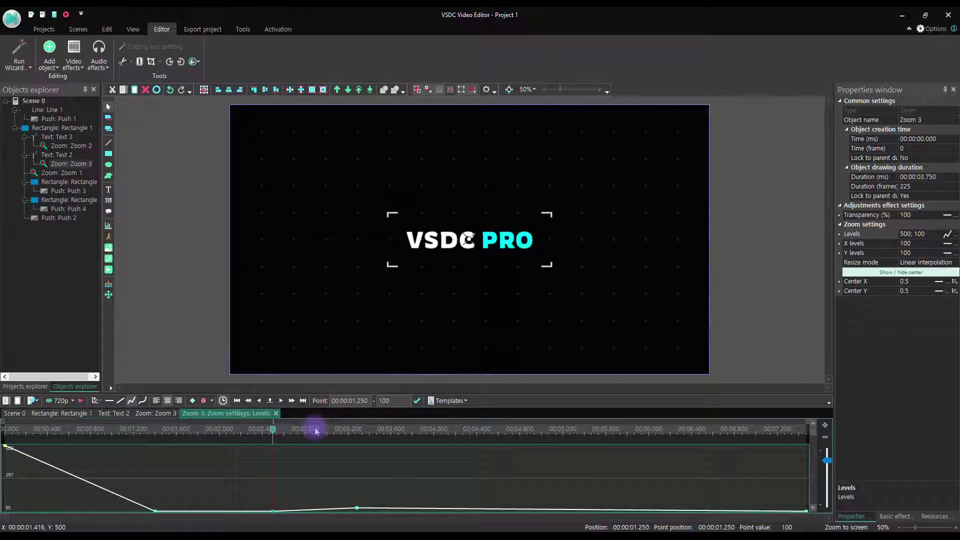
Advance the cursor to 00:00:01.500, move the fourth Levels point of Text 2's zoom there, and open its value for editing
key("Right")
key("Right")
key("Right")
key("Right")
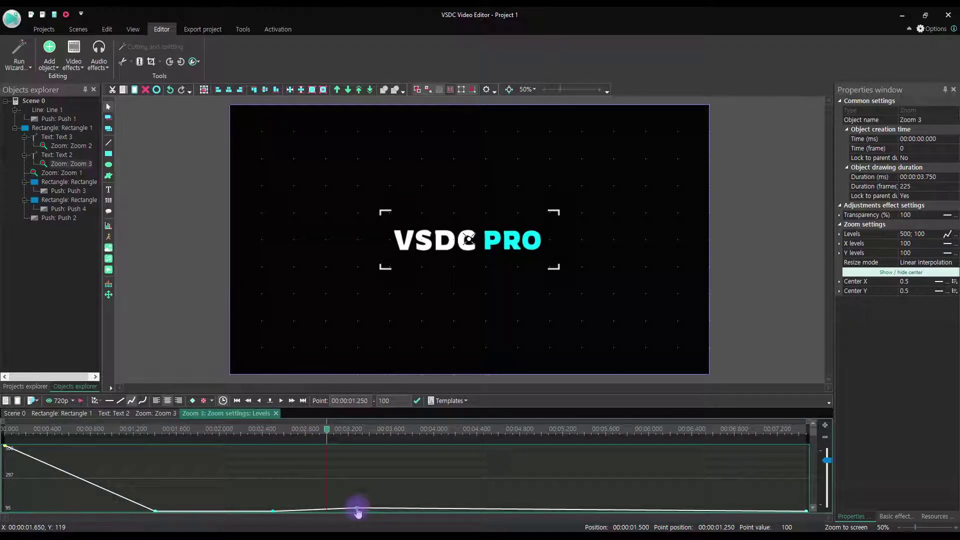
left_click_drag(357, 510, 327, 513)
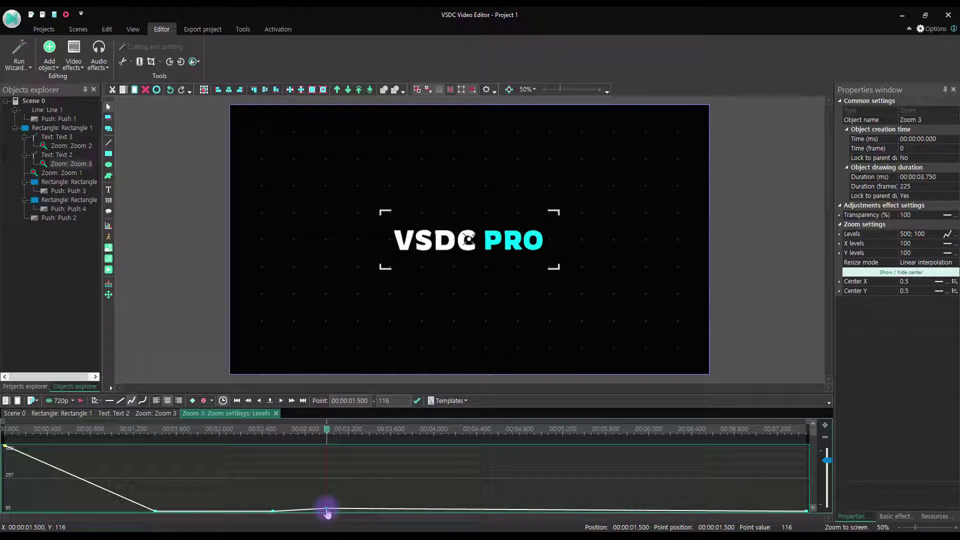
double_click(396, 402)
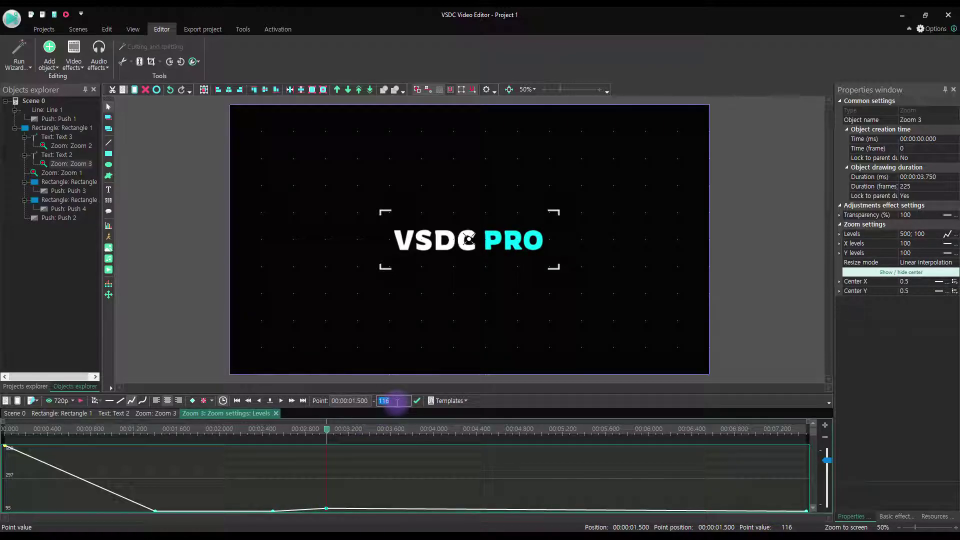